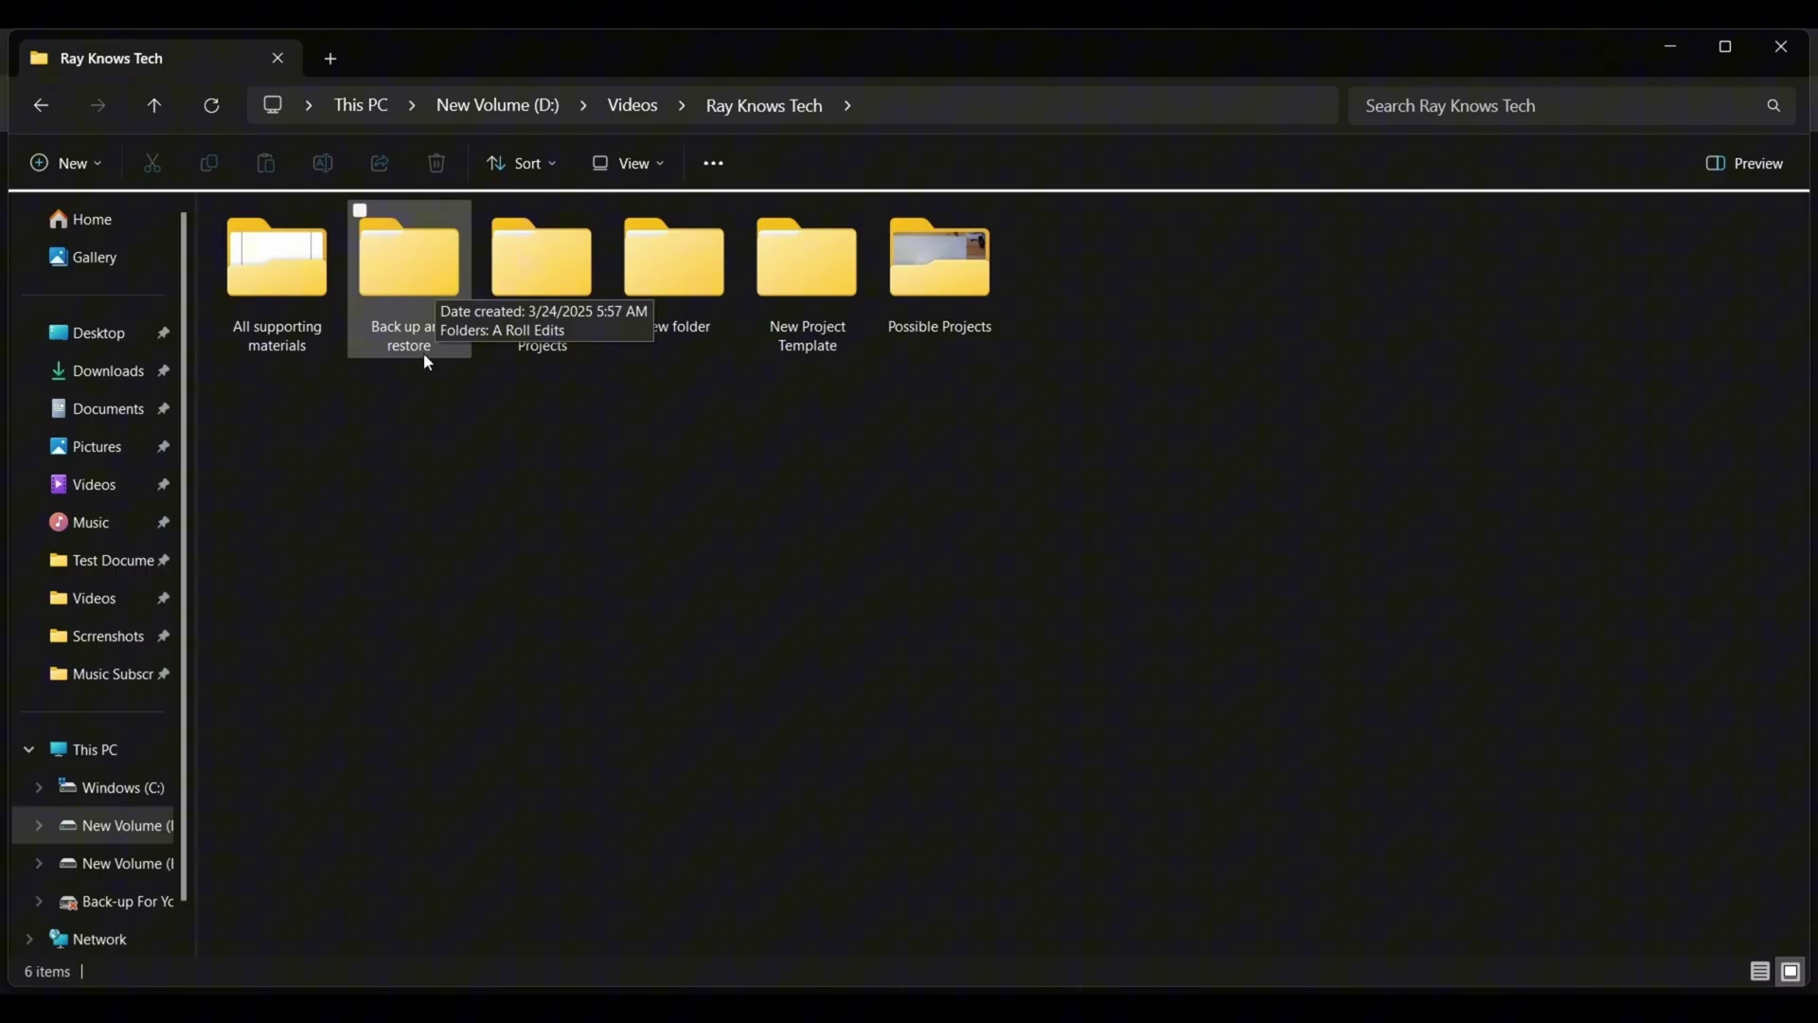
Step: Try deleting the Back up and restore folder and dismiss the Item Not Found error
right_click(438, 286)
left_click(606, 320)
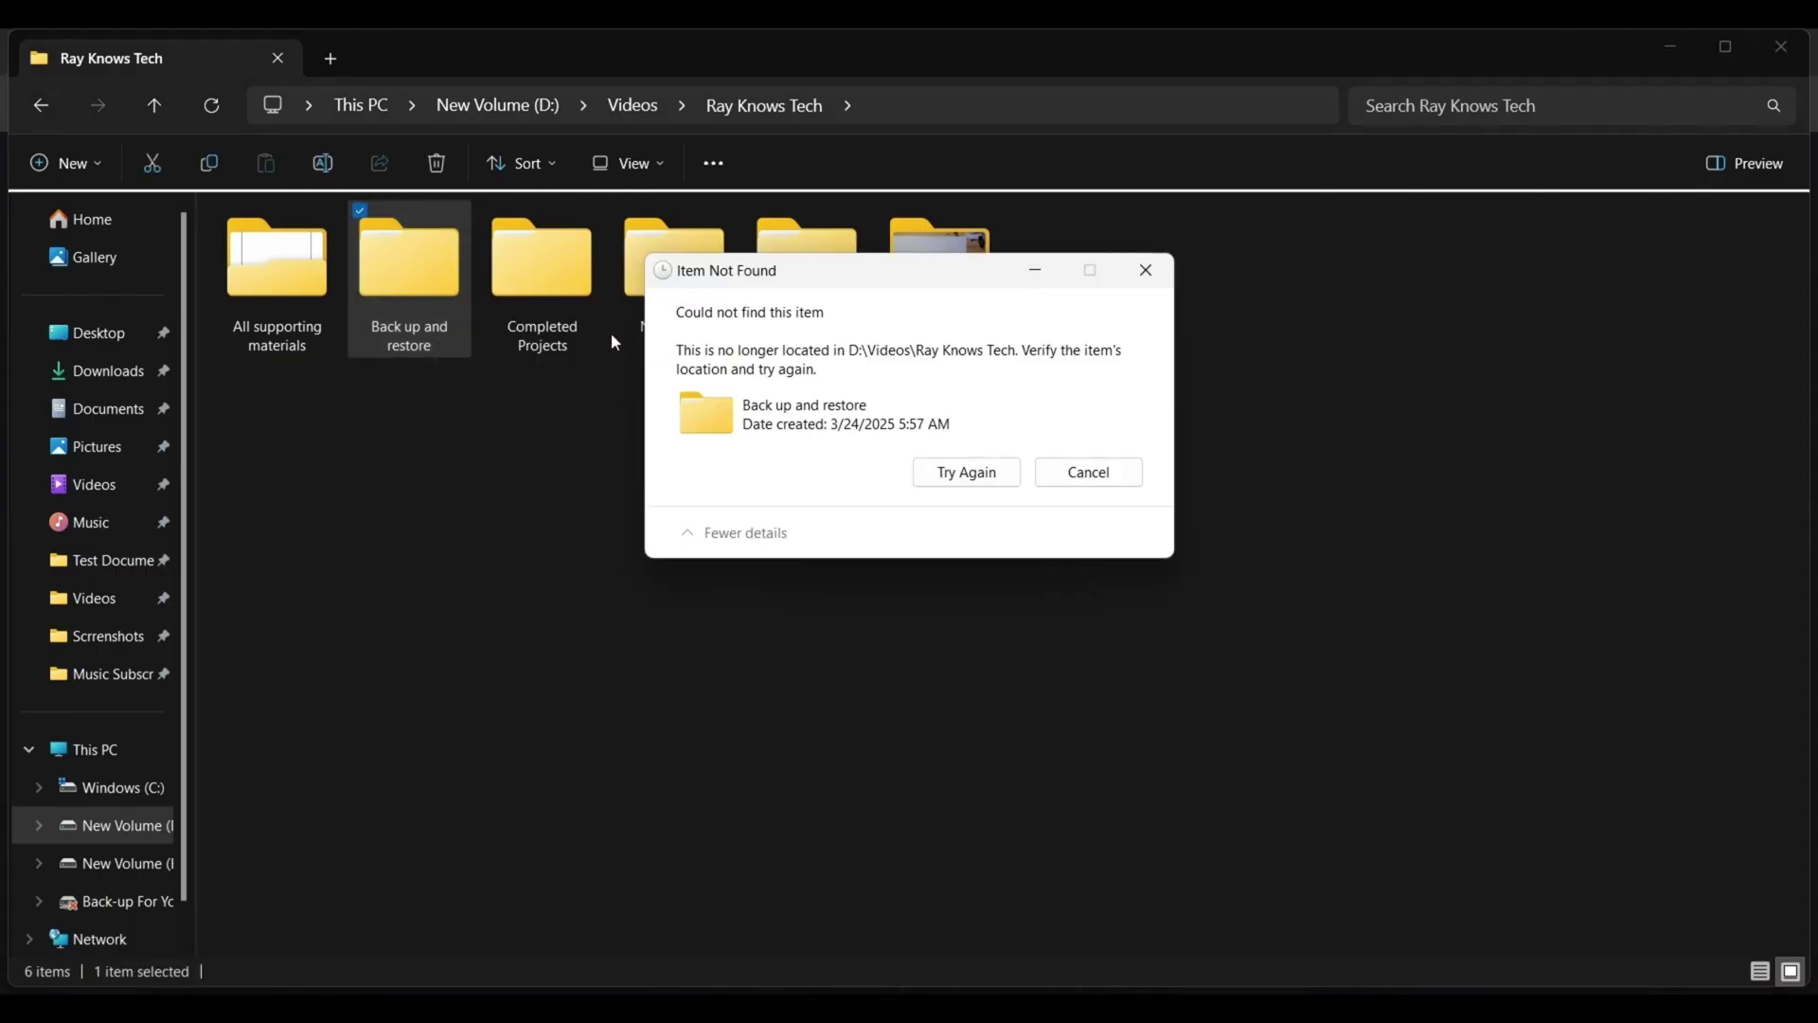
left_click(1162, 276)
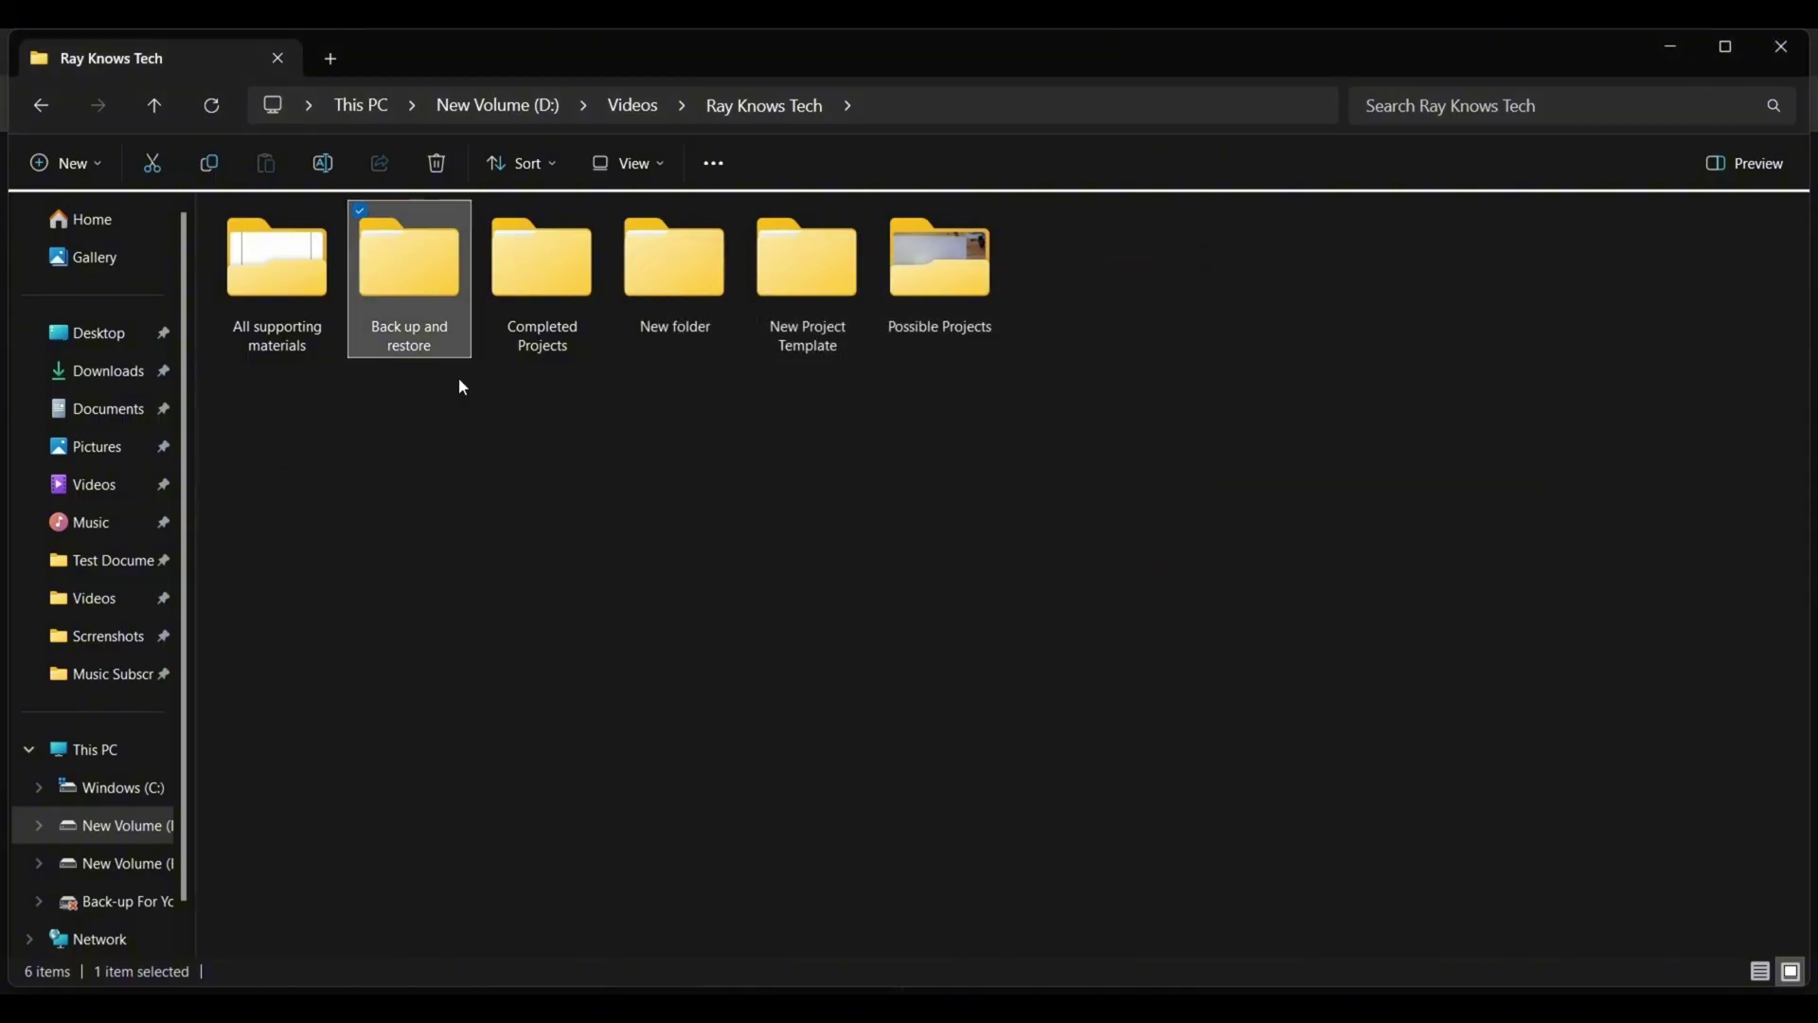
Step: Open Back up and restore and A Roll Edits, peek into Switch between scene, then return
double_click(445, 294)
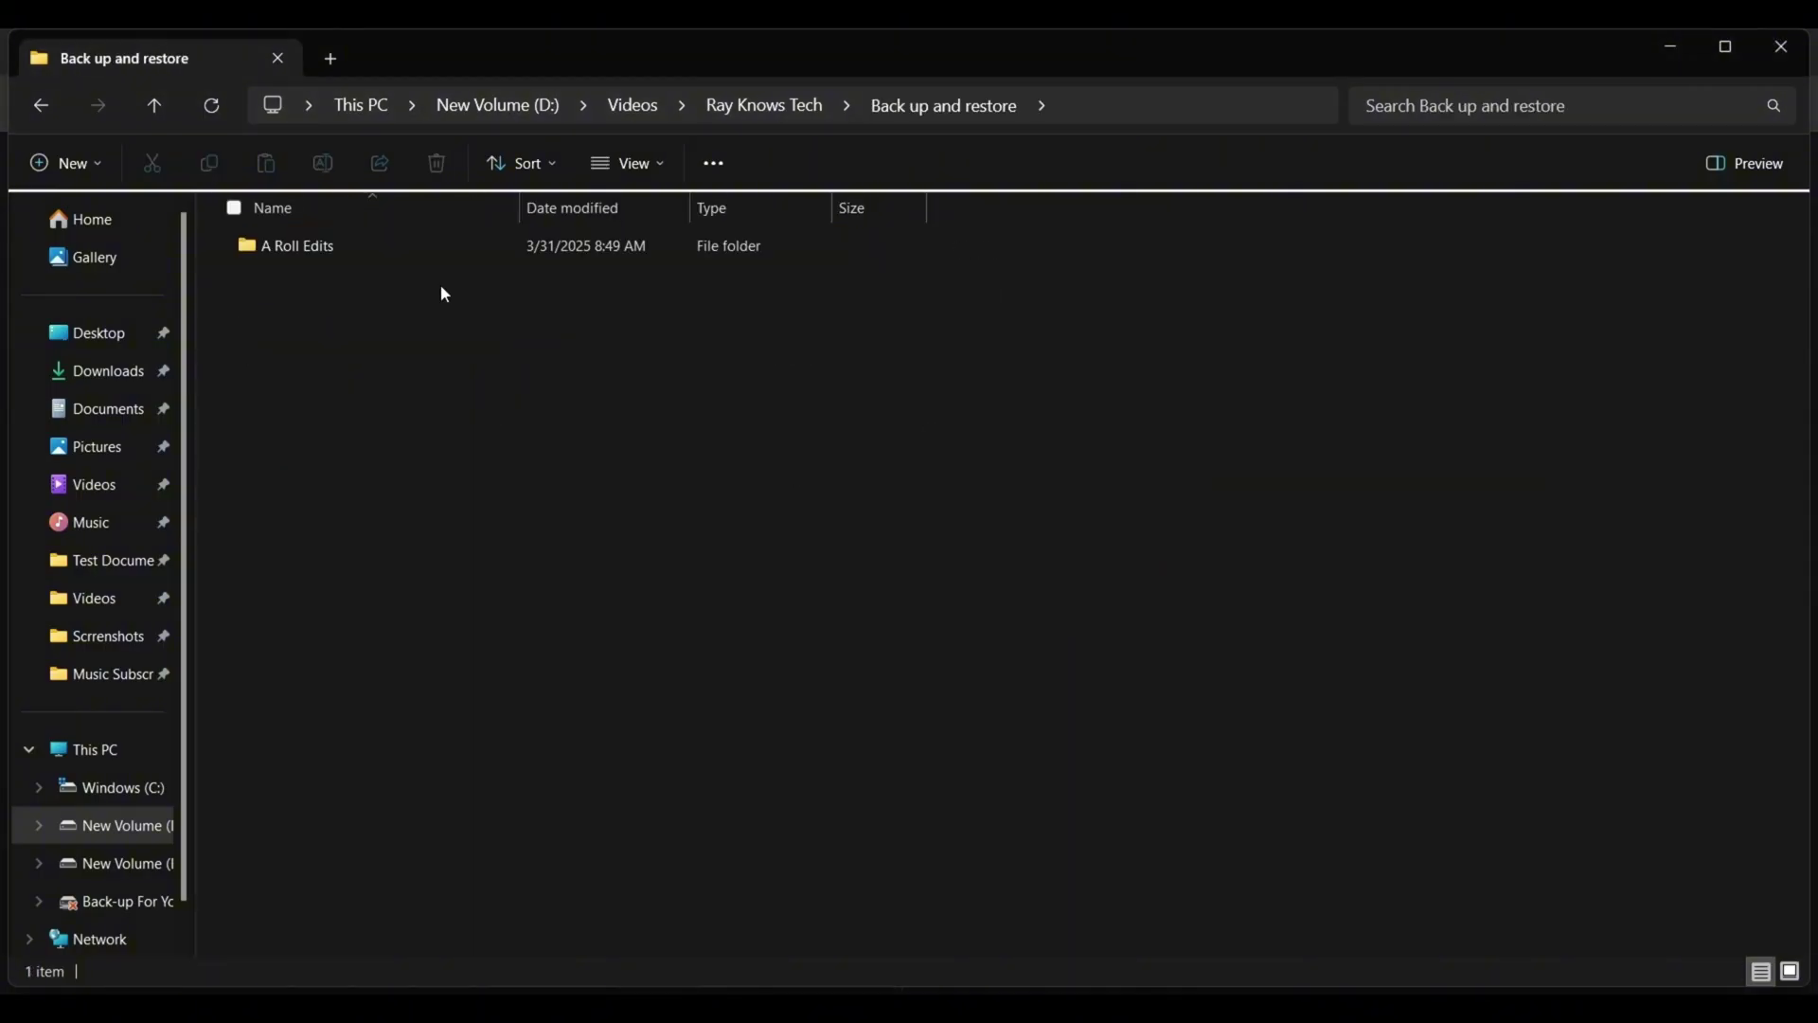
double_click(344, 247)
double_click(342, 253)
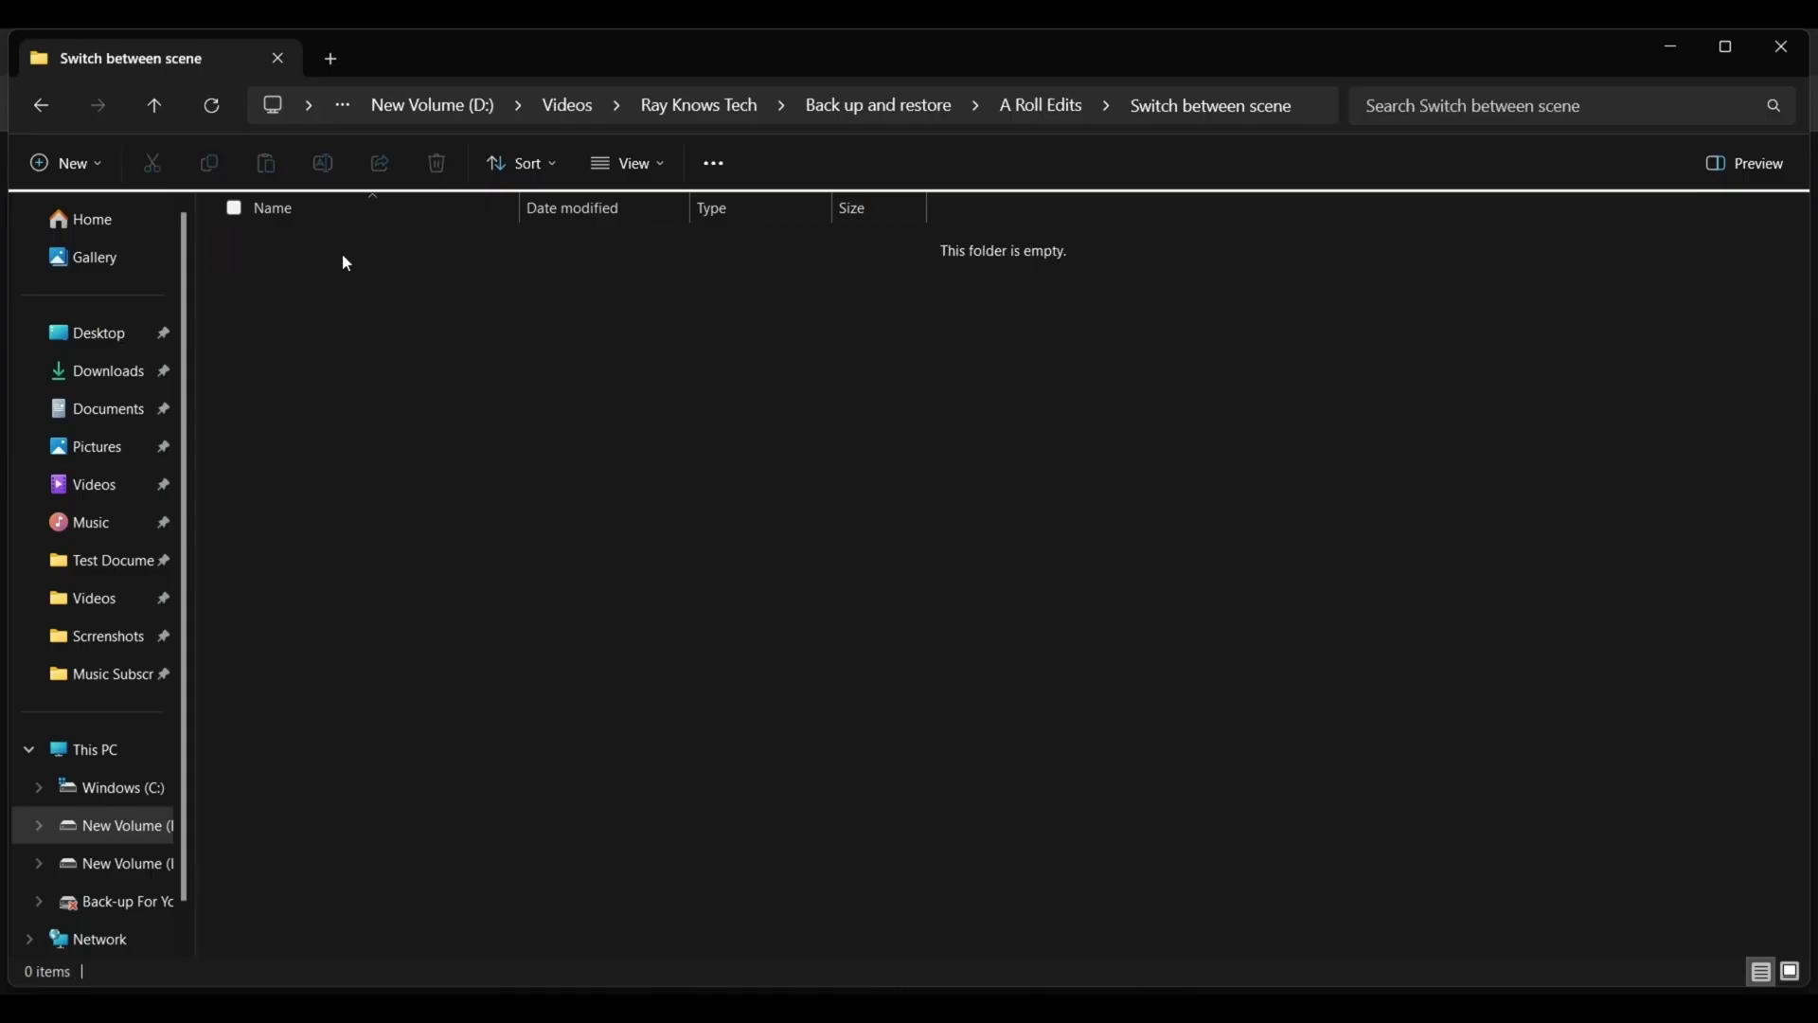
left_click(42, 104)
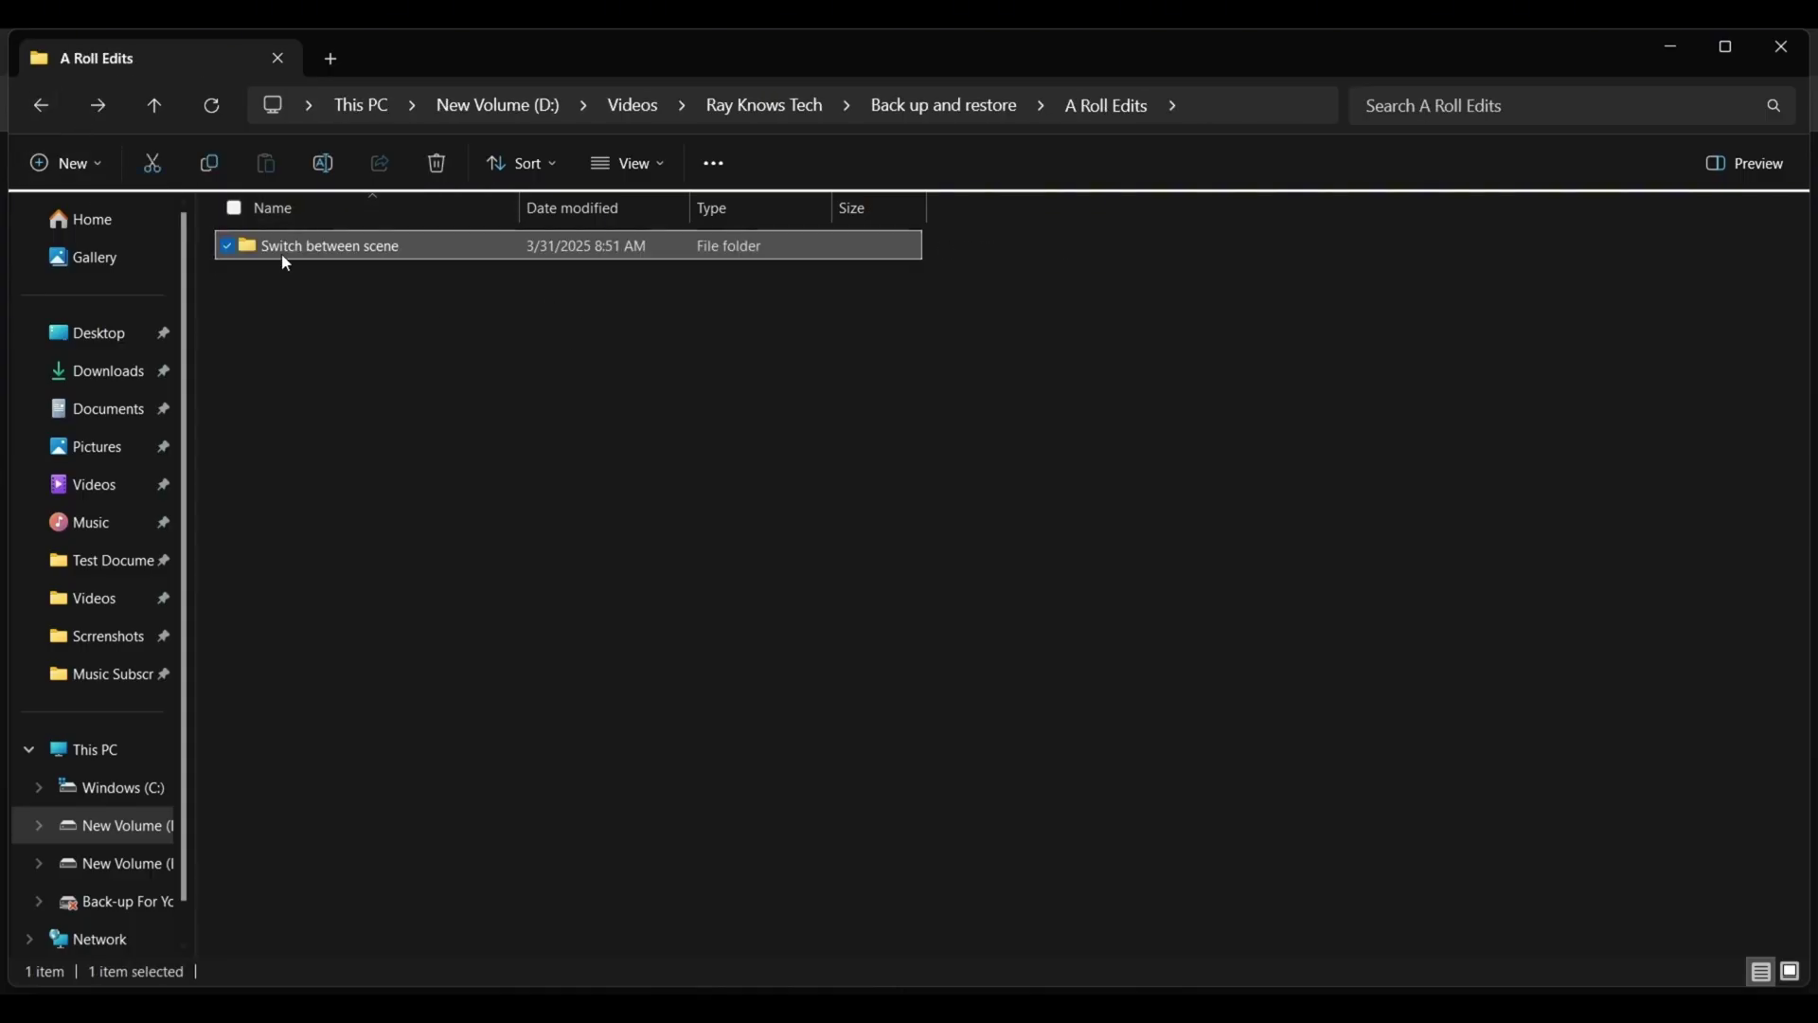
Step: Try deleting Switch between scene, retry once, and dismiss the Item Not Found error
right_click(389, 254)
left_click(552, 271)
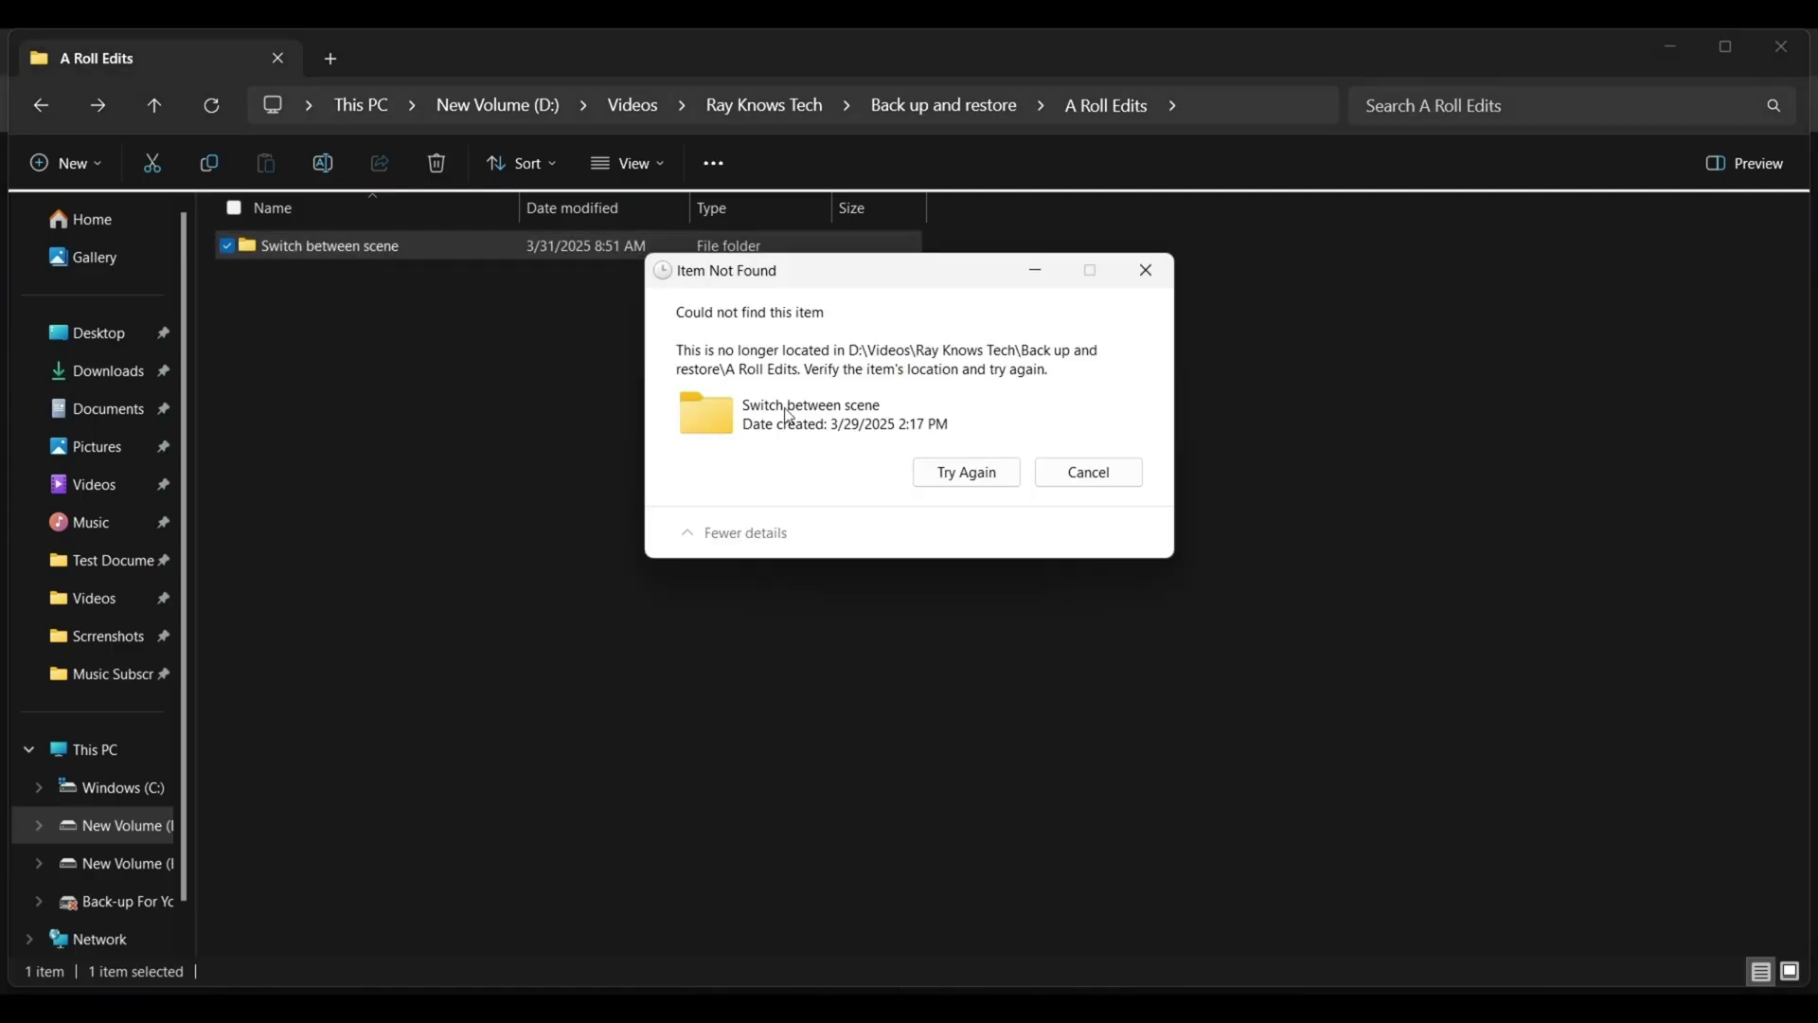
left_click(965, 479)
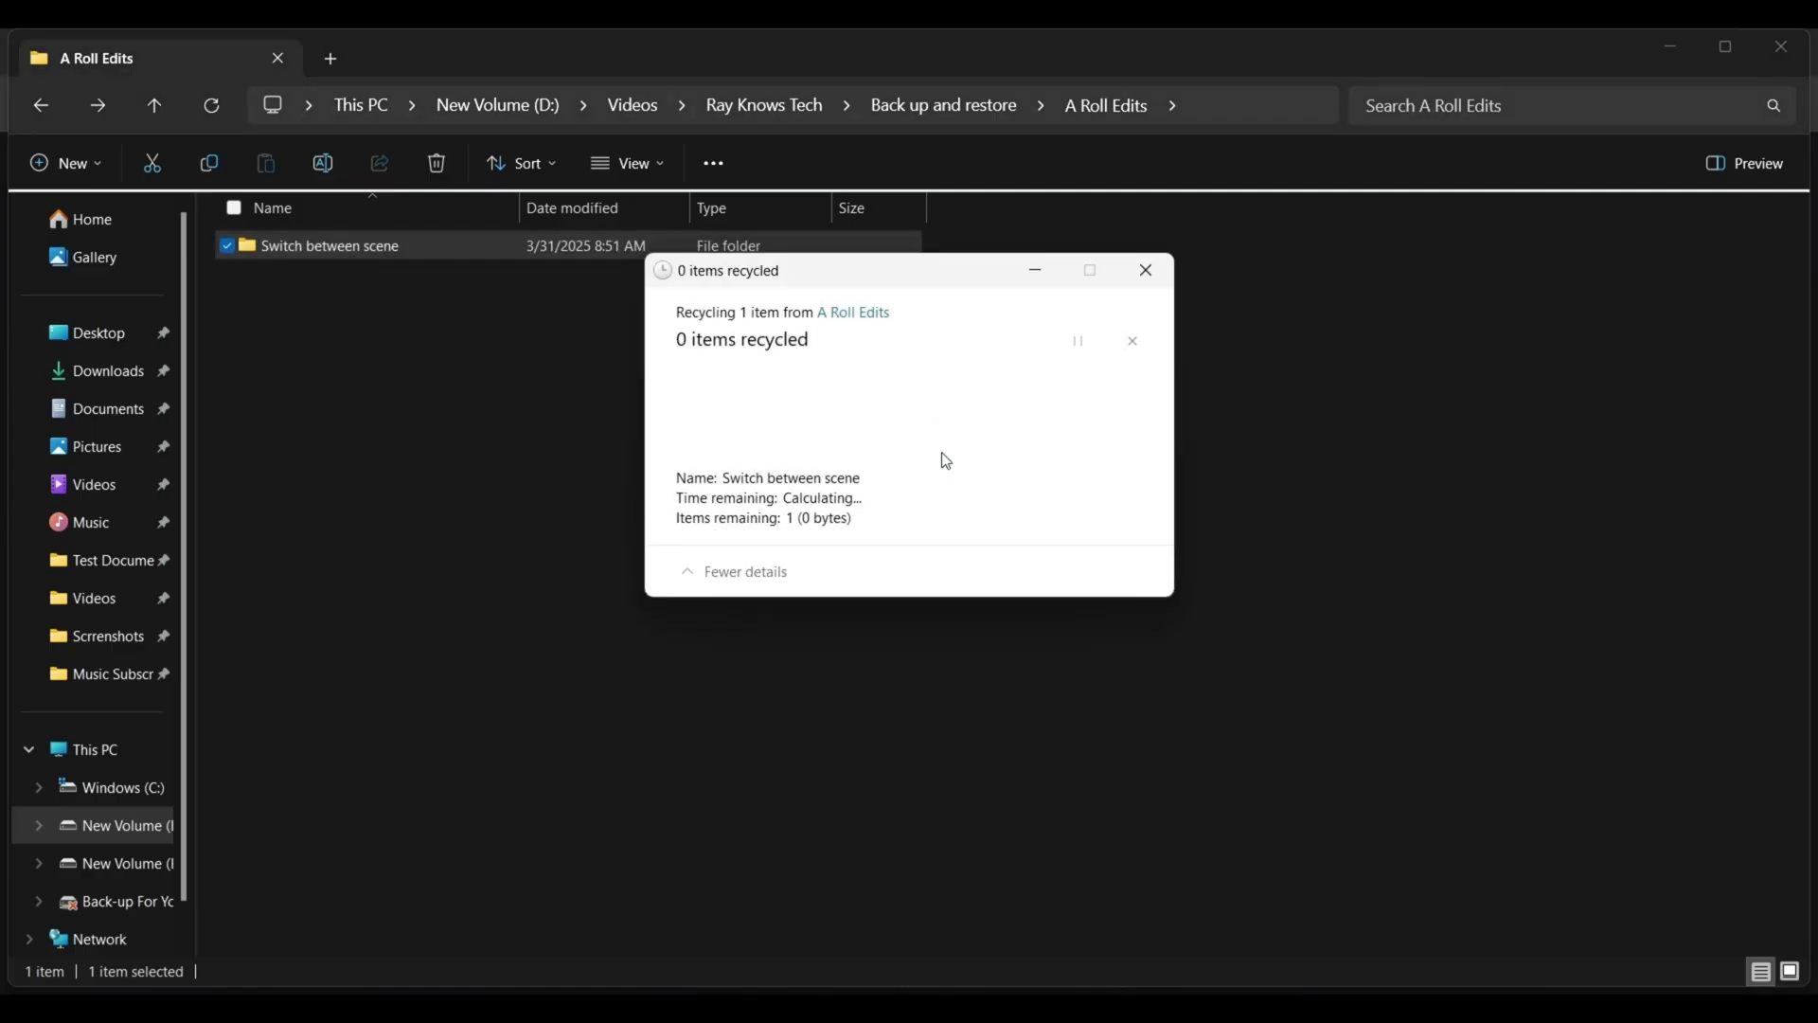
left_click(1151, 267)
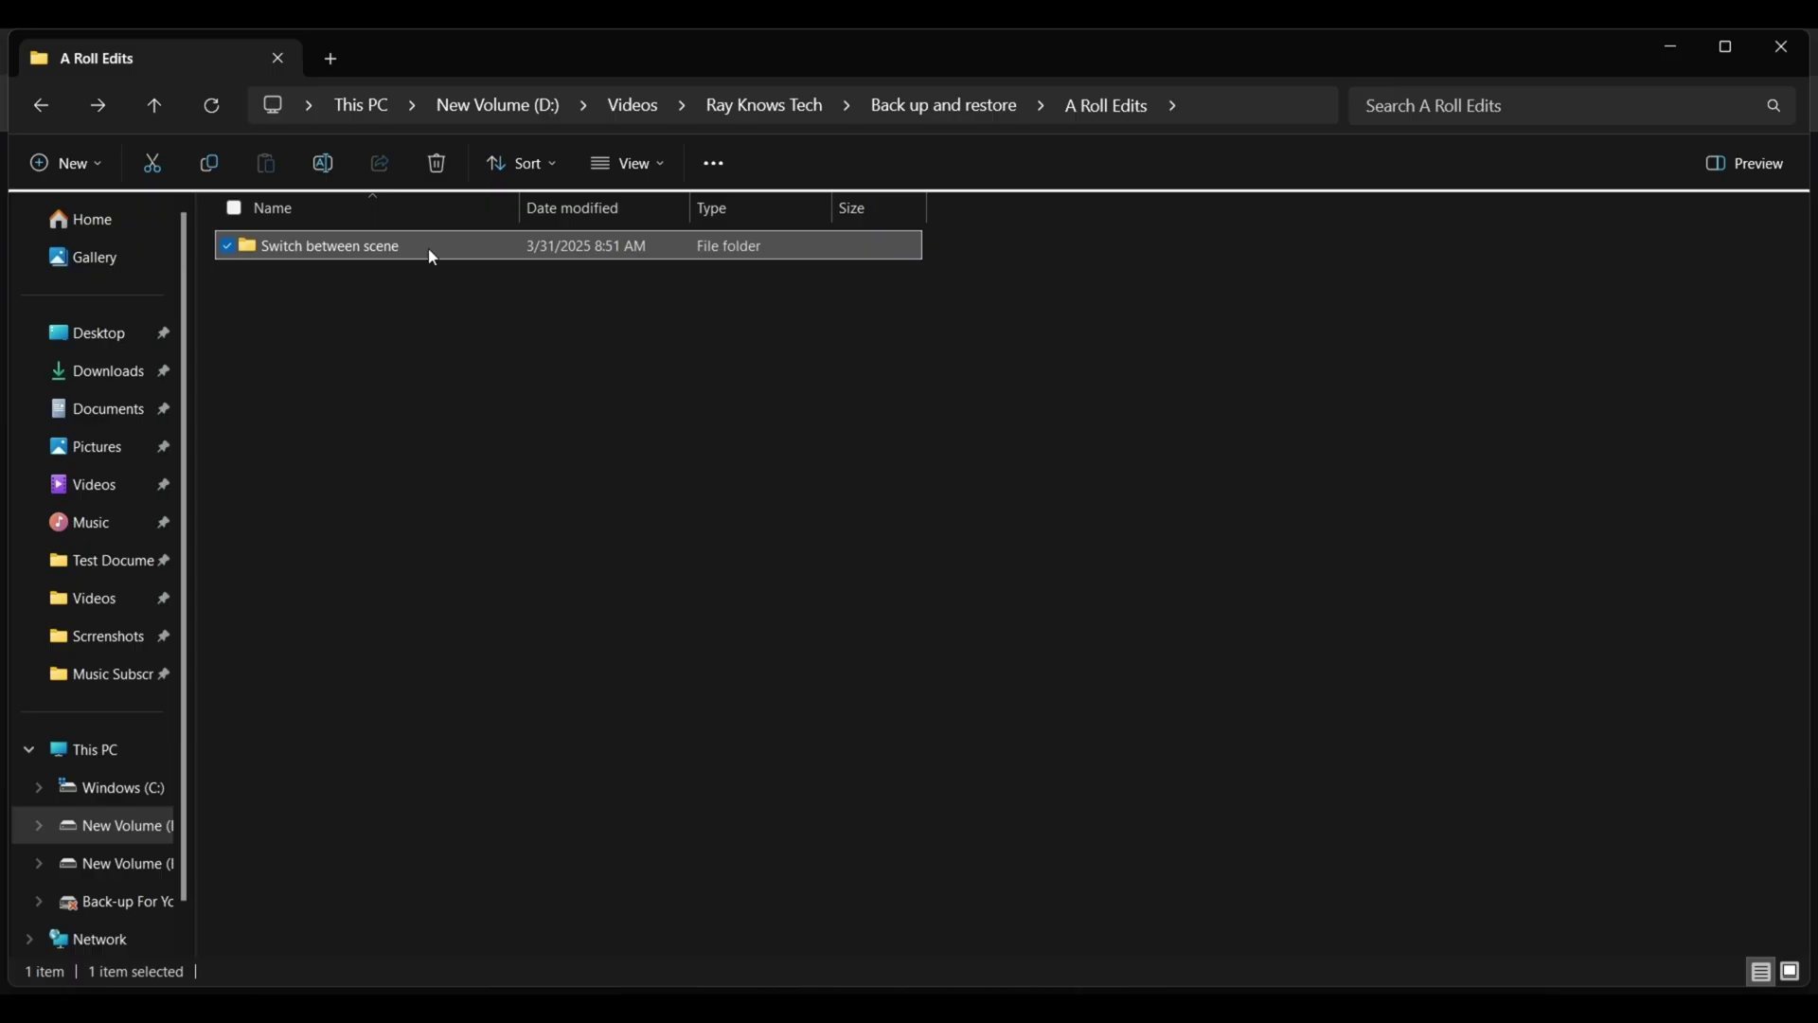
Step: Paste the D:, cd and dir commands into Command Prompt and list A Roll Edits
mouse_move(433, 258)
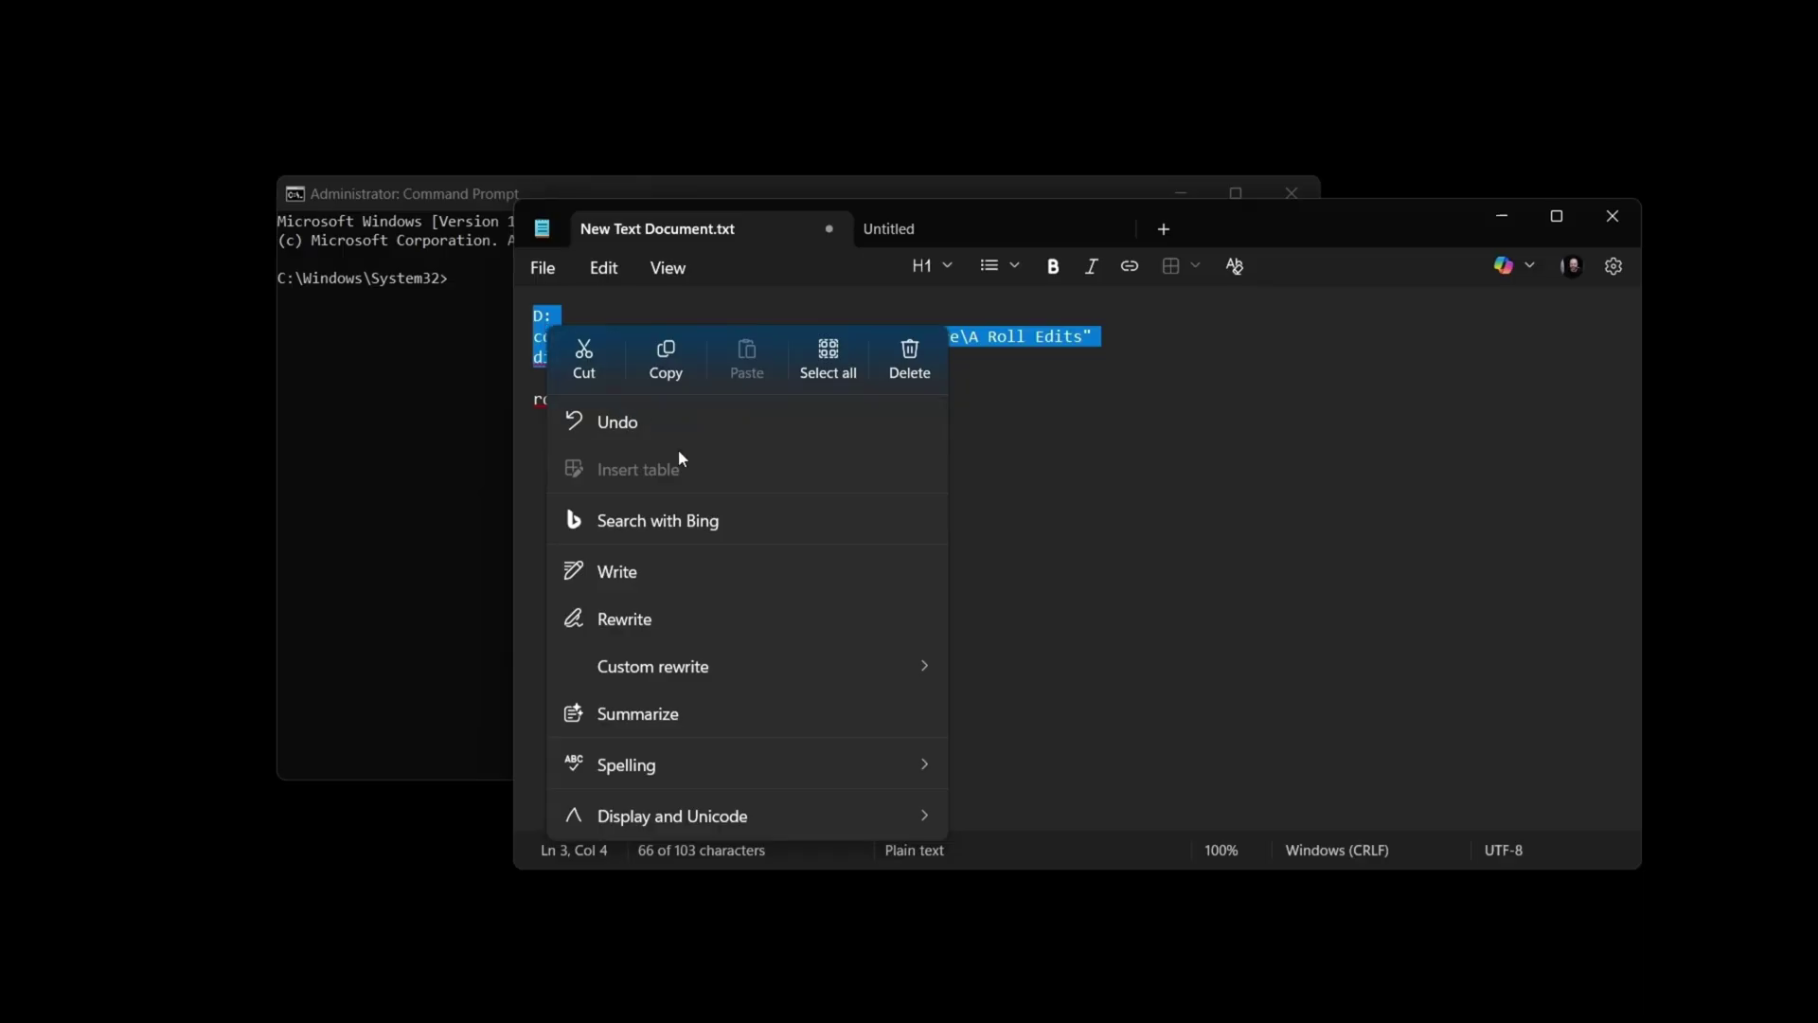
left_click(667, 355)
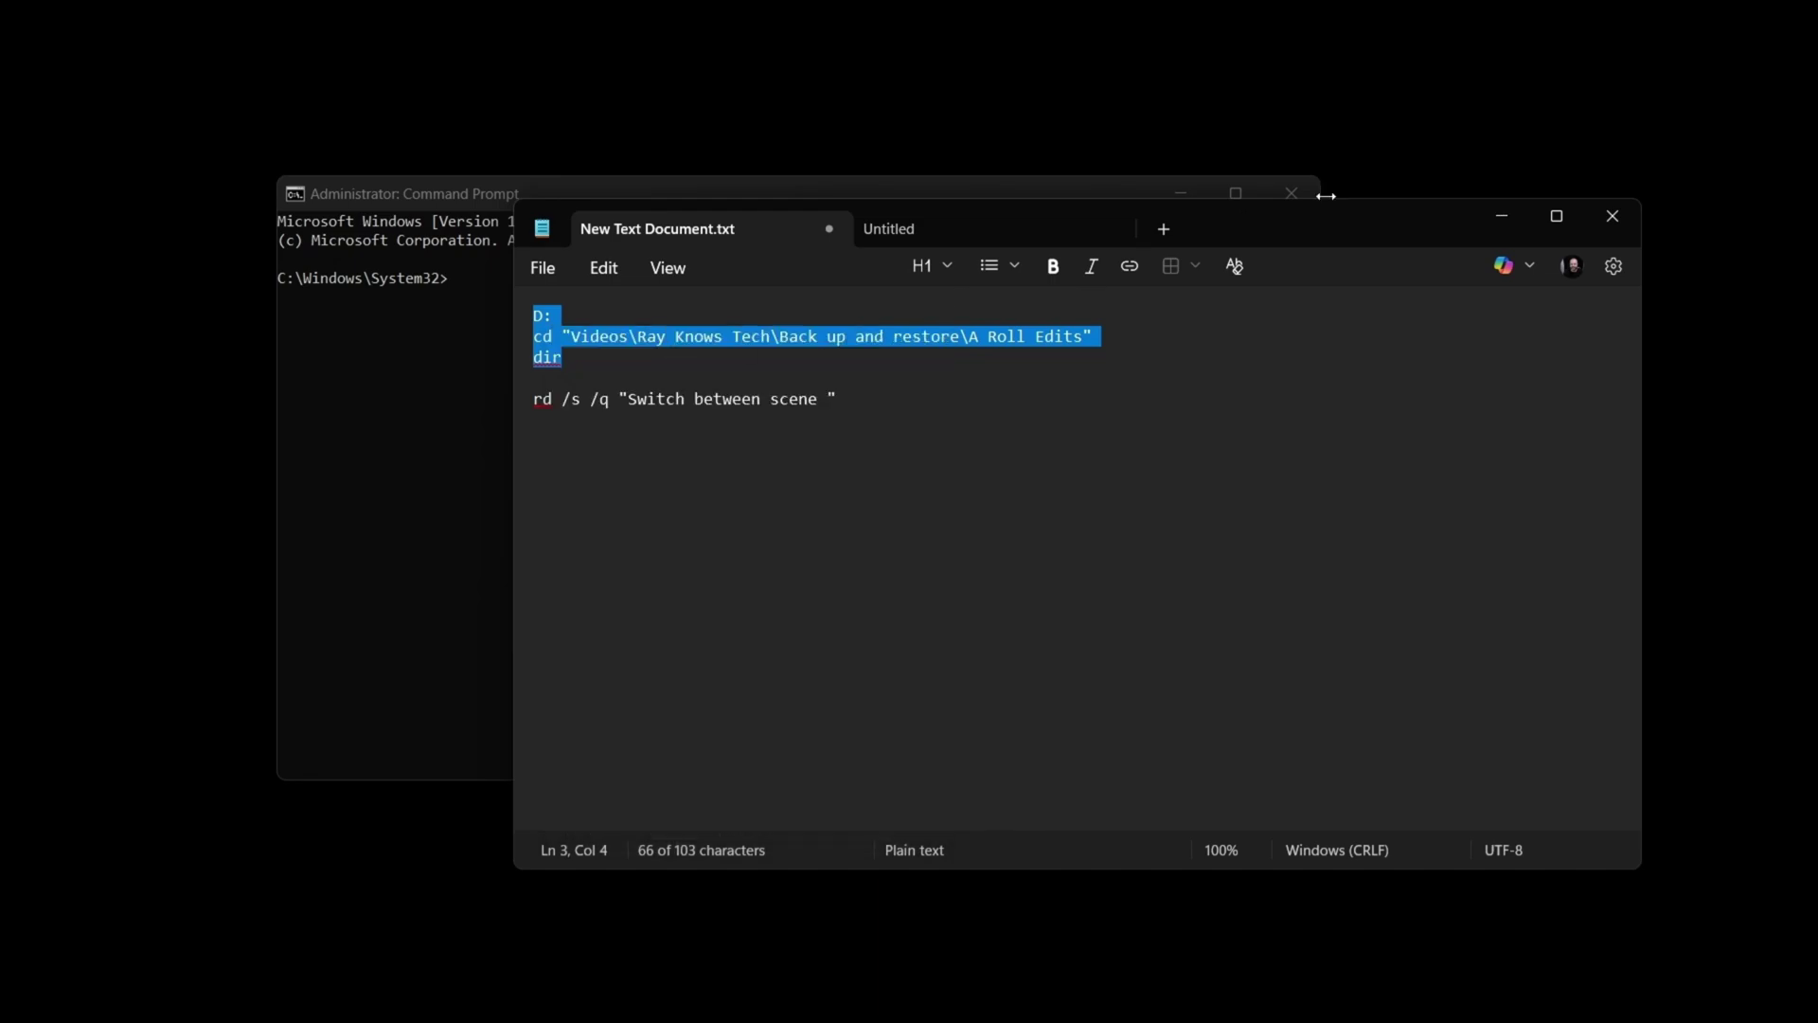
left_click(1503, 216)
left_click(456, 287)
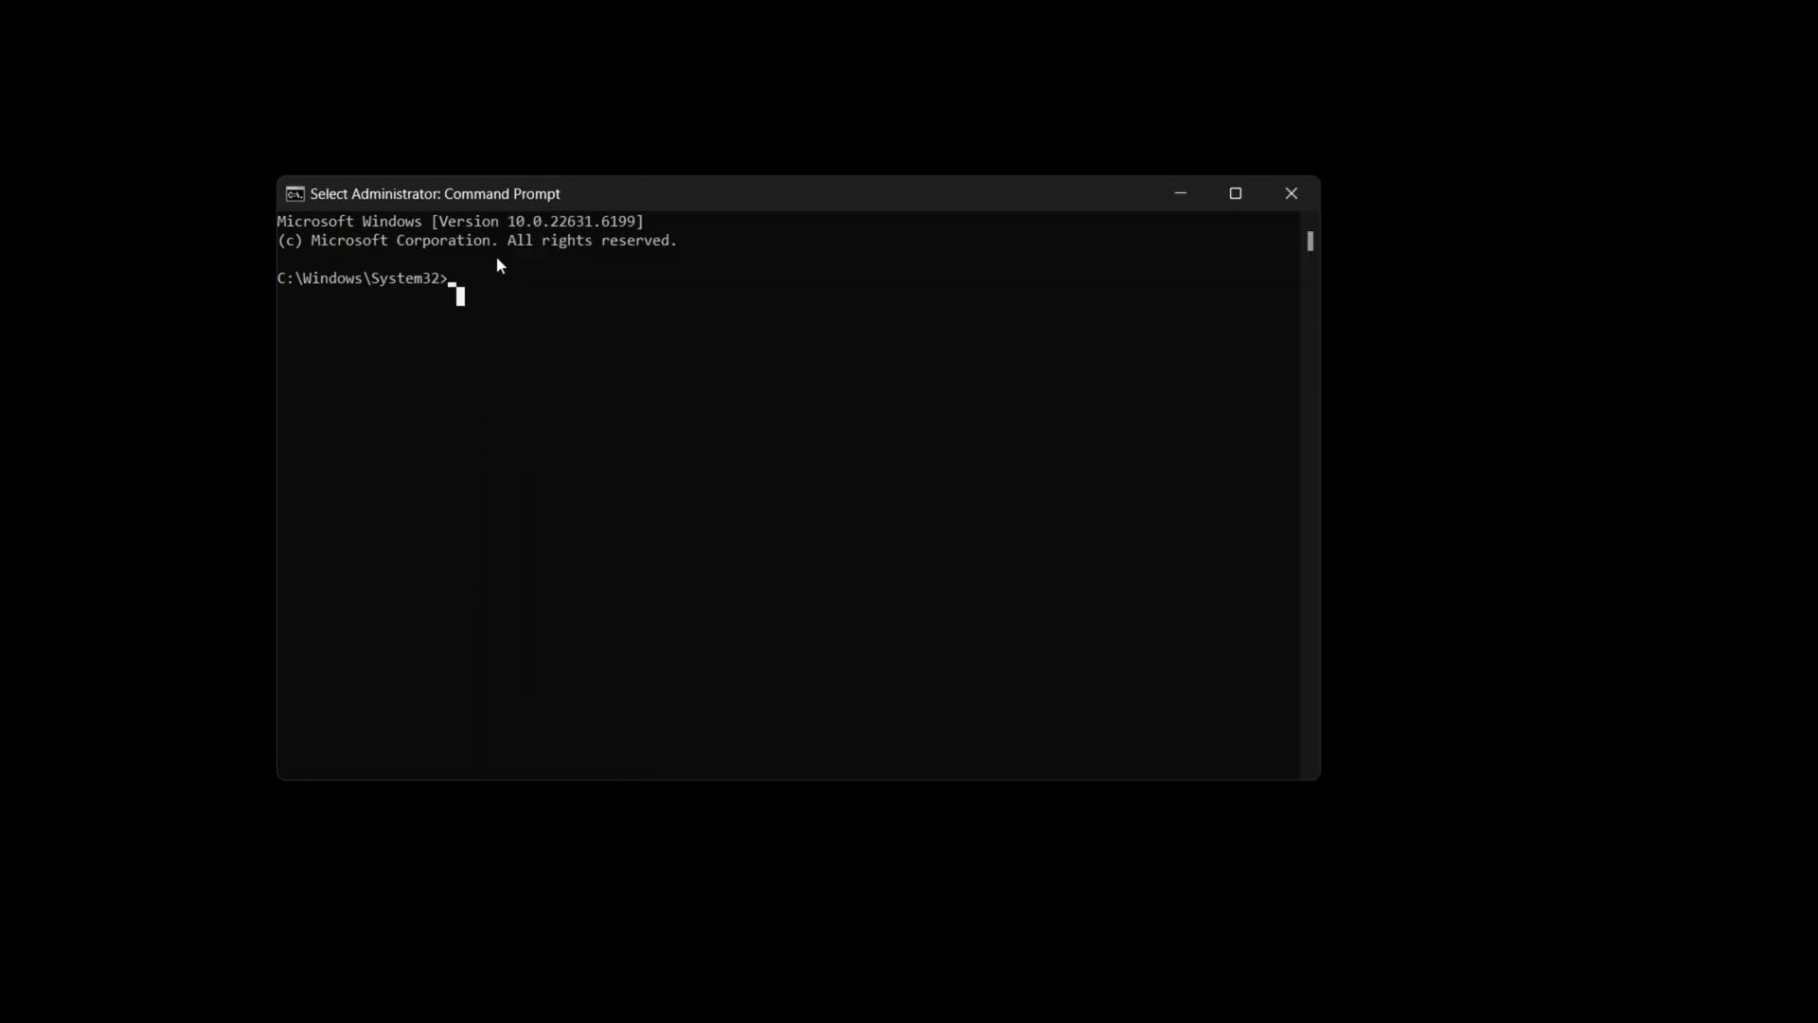
right_click(497, 258)
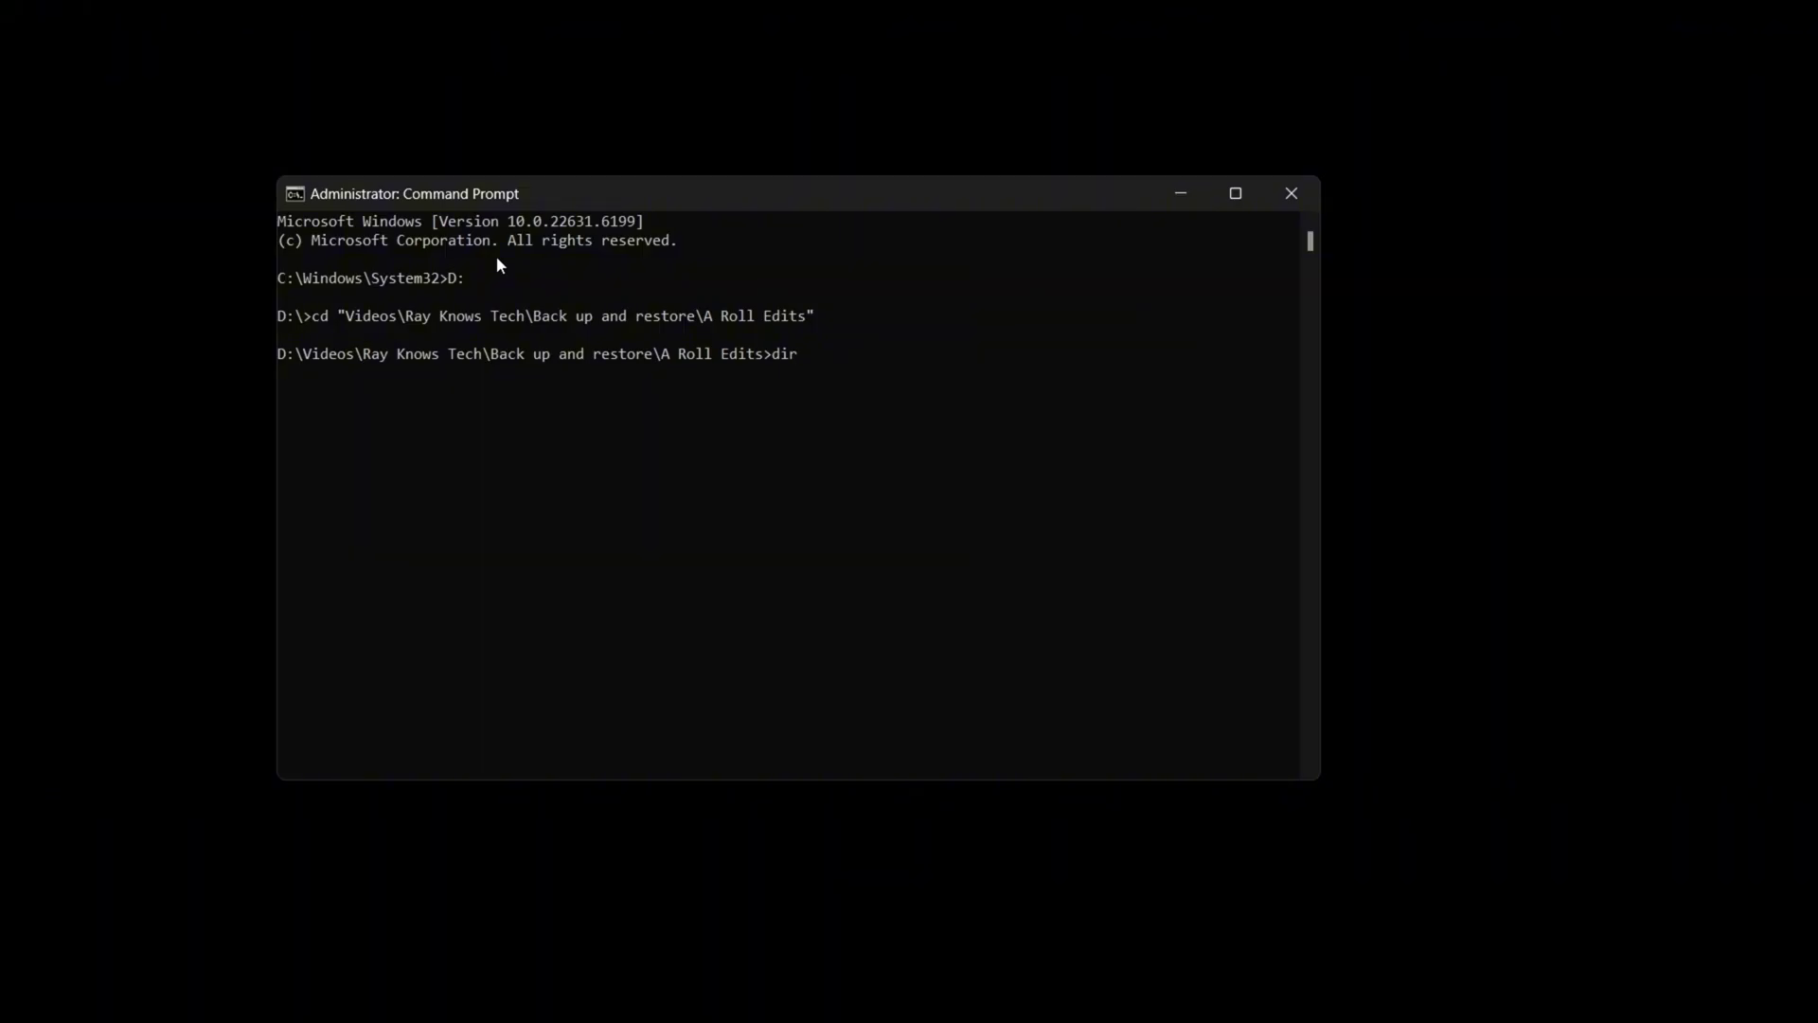
key("Return")
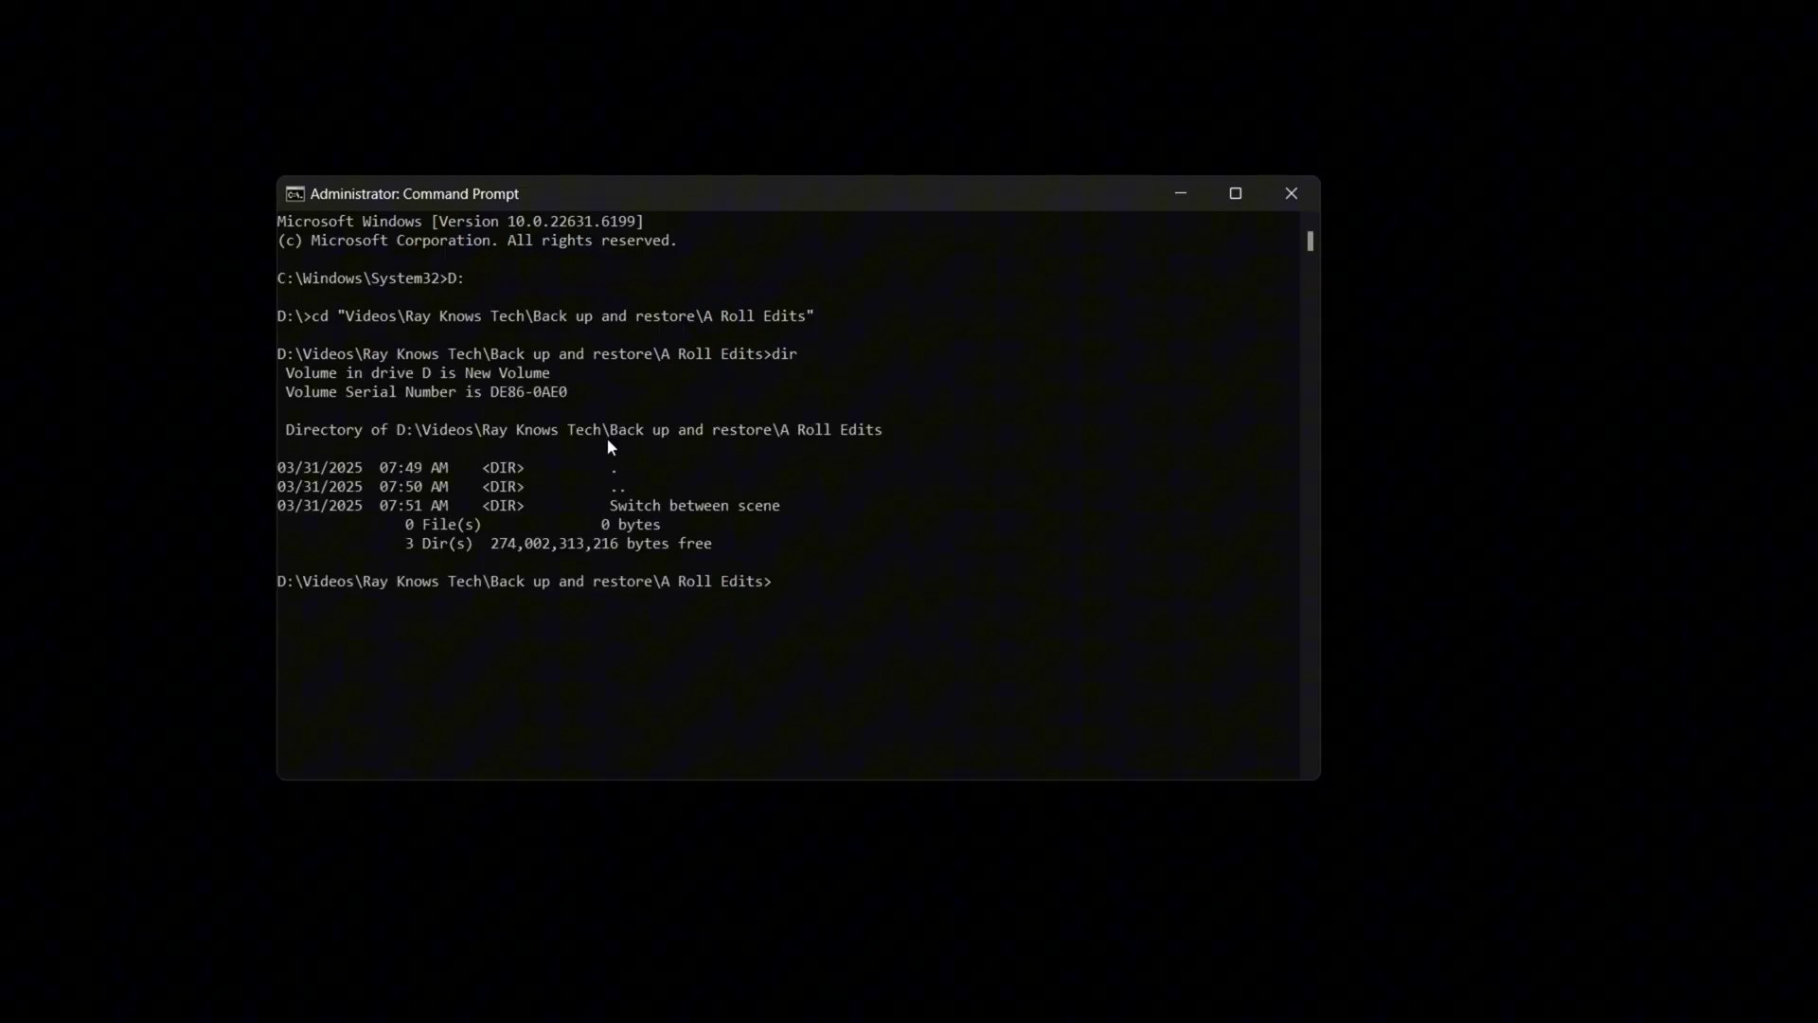
left_click_drag(798, 507, 610, 516)
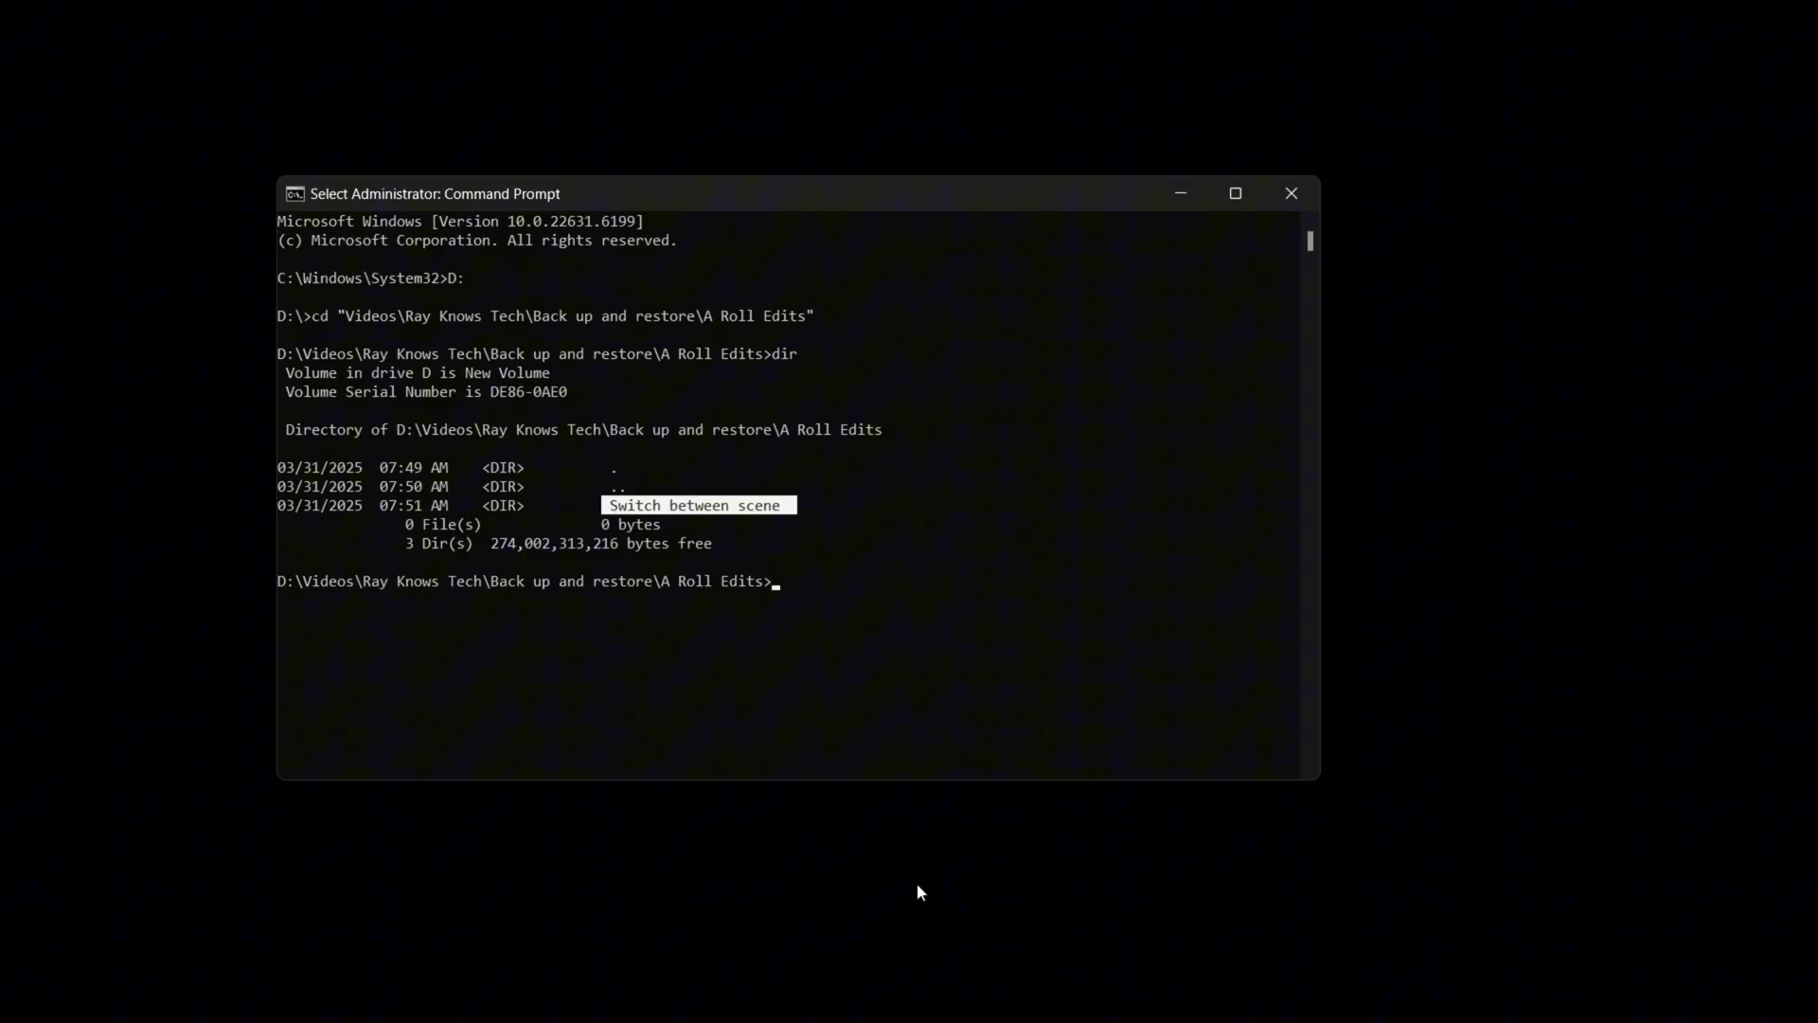
Step: Select the rd /s /q removal command in Notepad, then minimize Command Prompt and Notepad
left_click(832, 985)
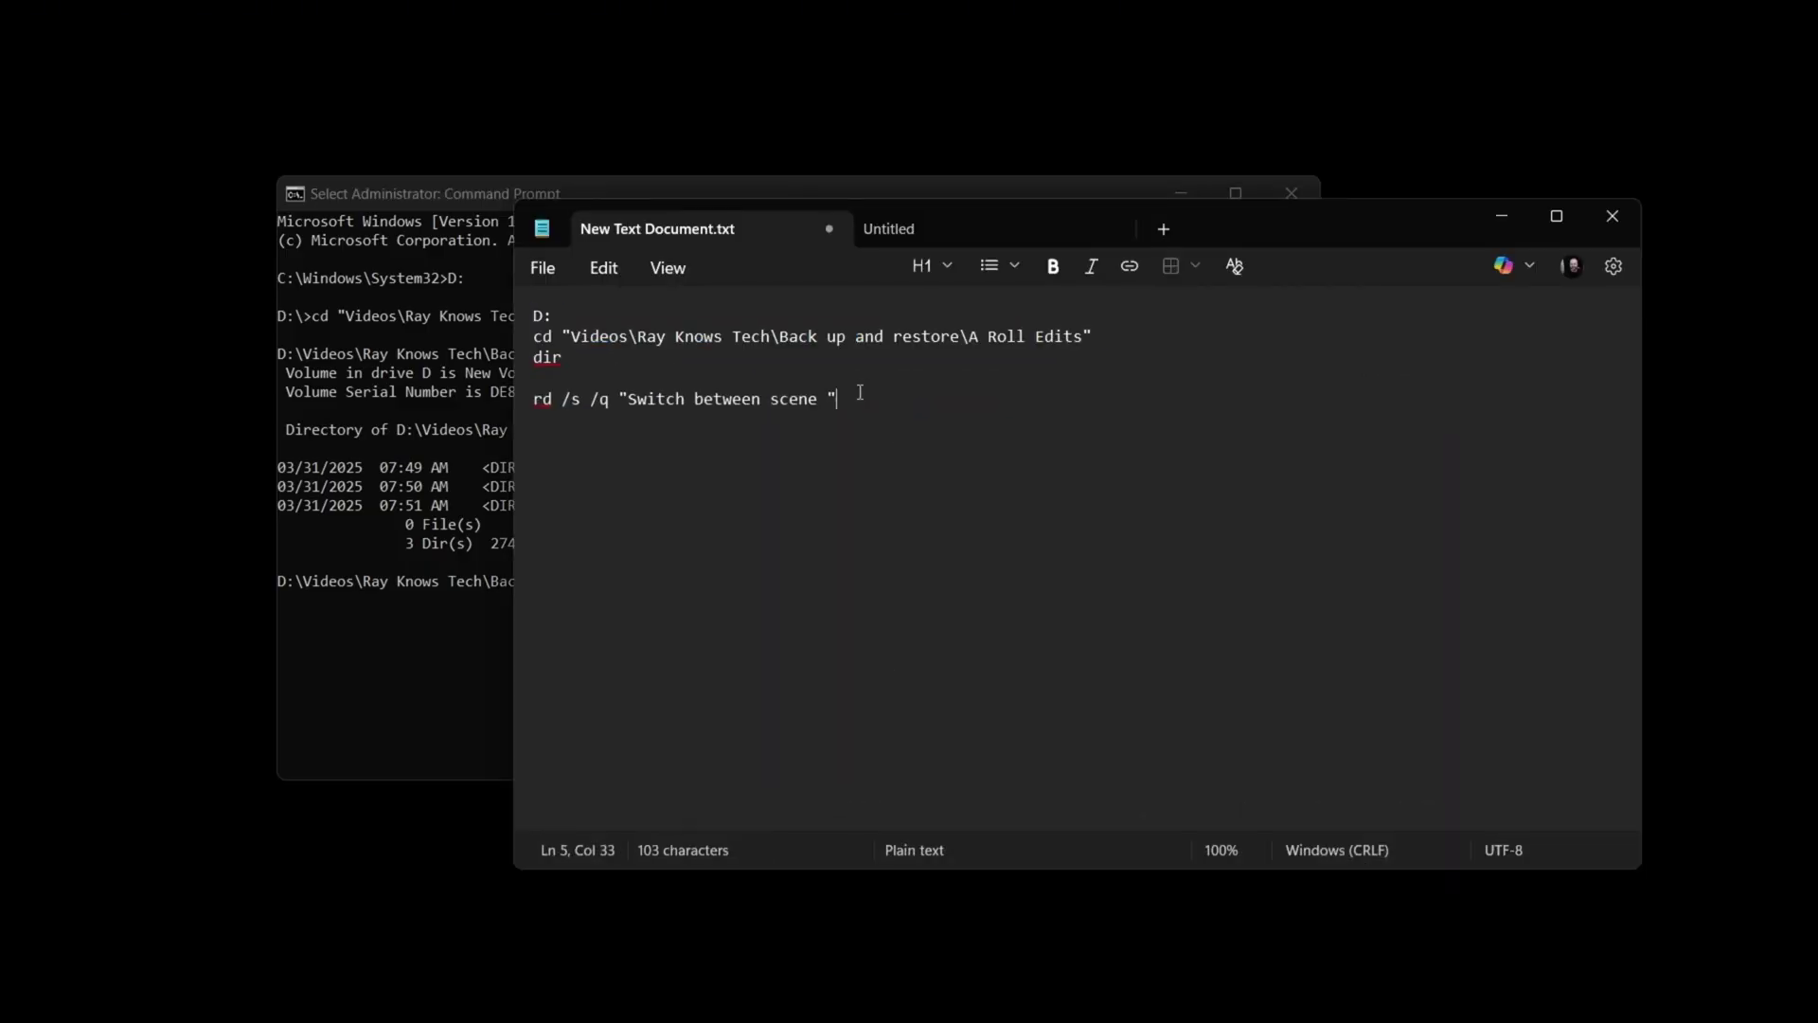
left_click_drag(857, 398, 601, 398)
left_click_drag(600, 399, 534, 399)
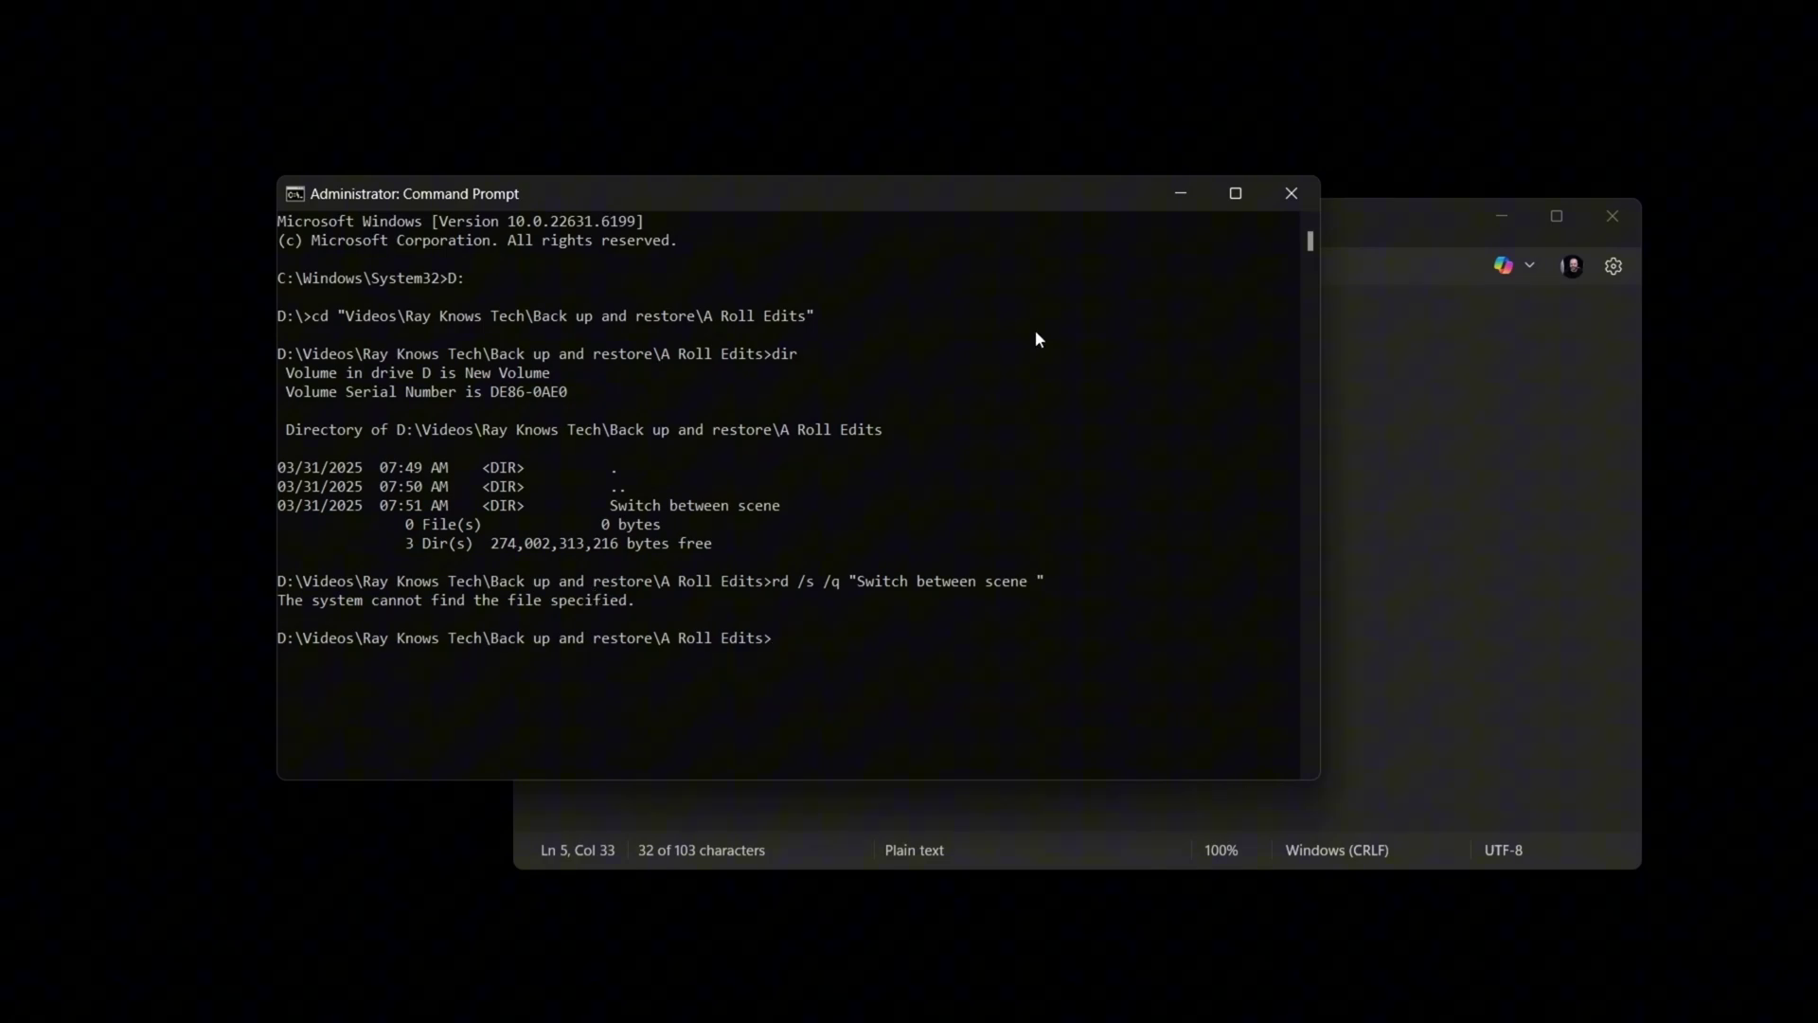
left_click(1191, 209)
left_click(1503, 210)
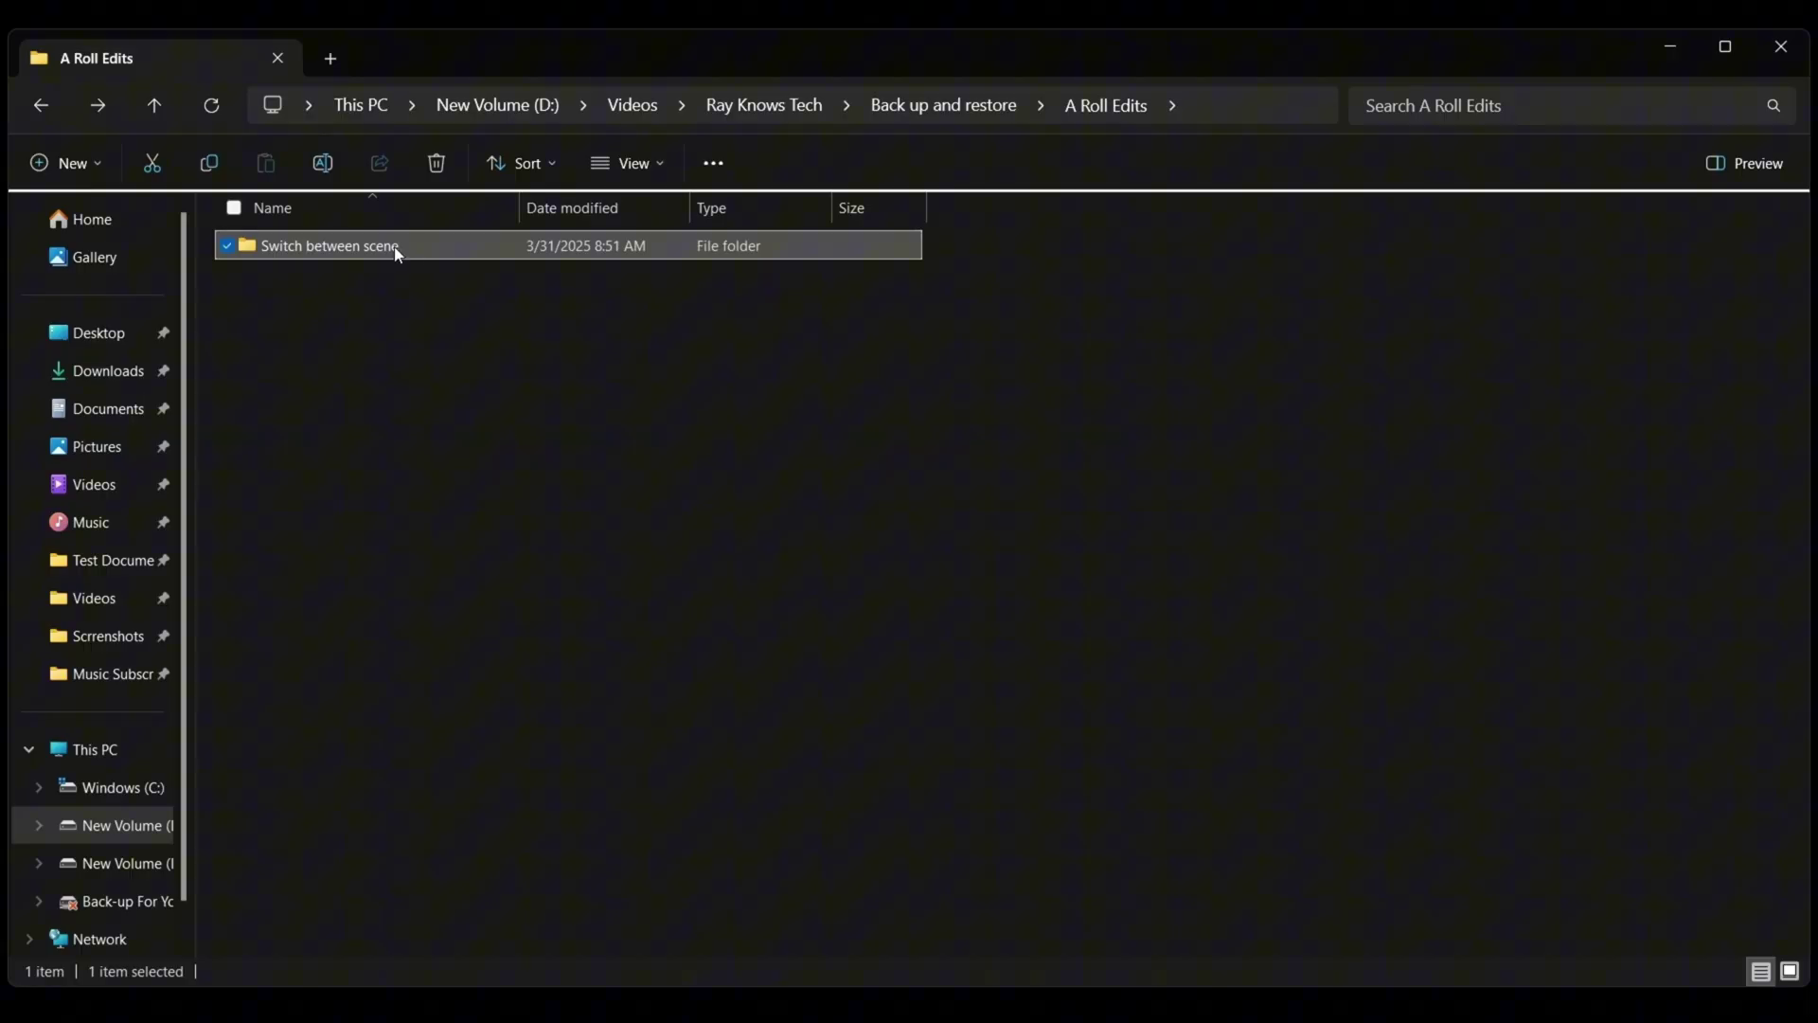
Step: Force-delete Switch between scene from its context menu, confirm, and close the result message
right_click(395, 254)
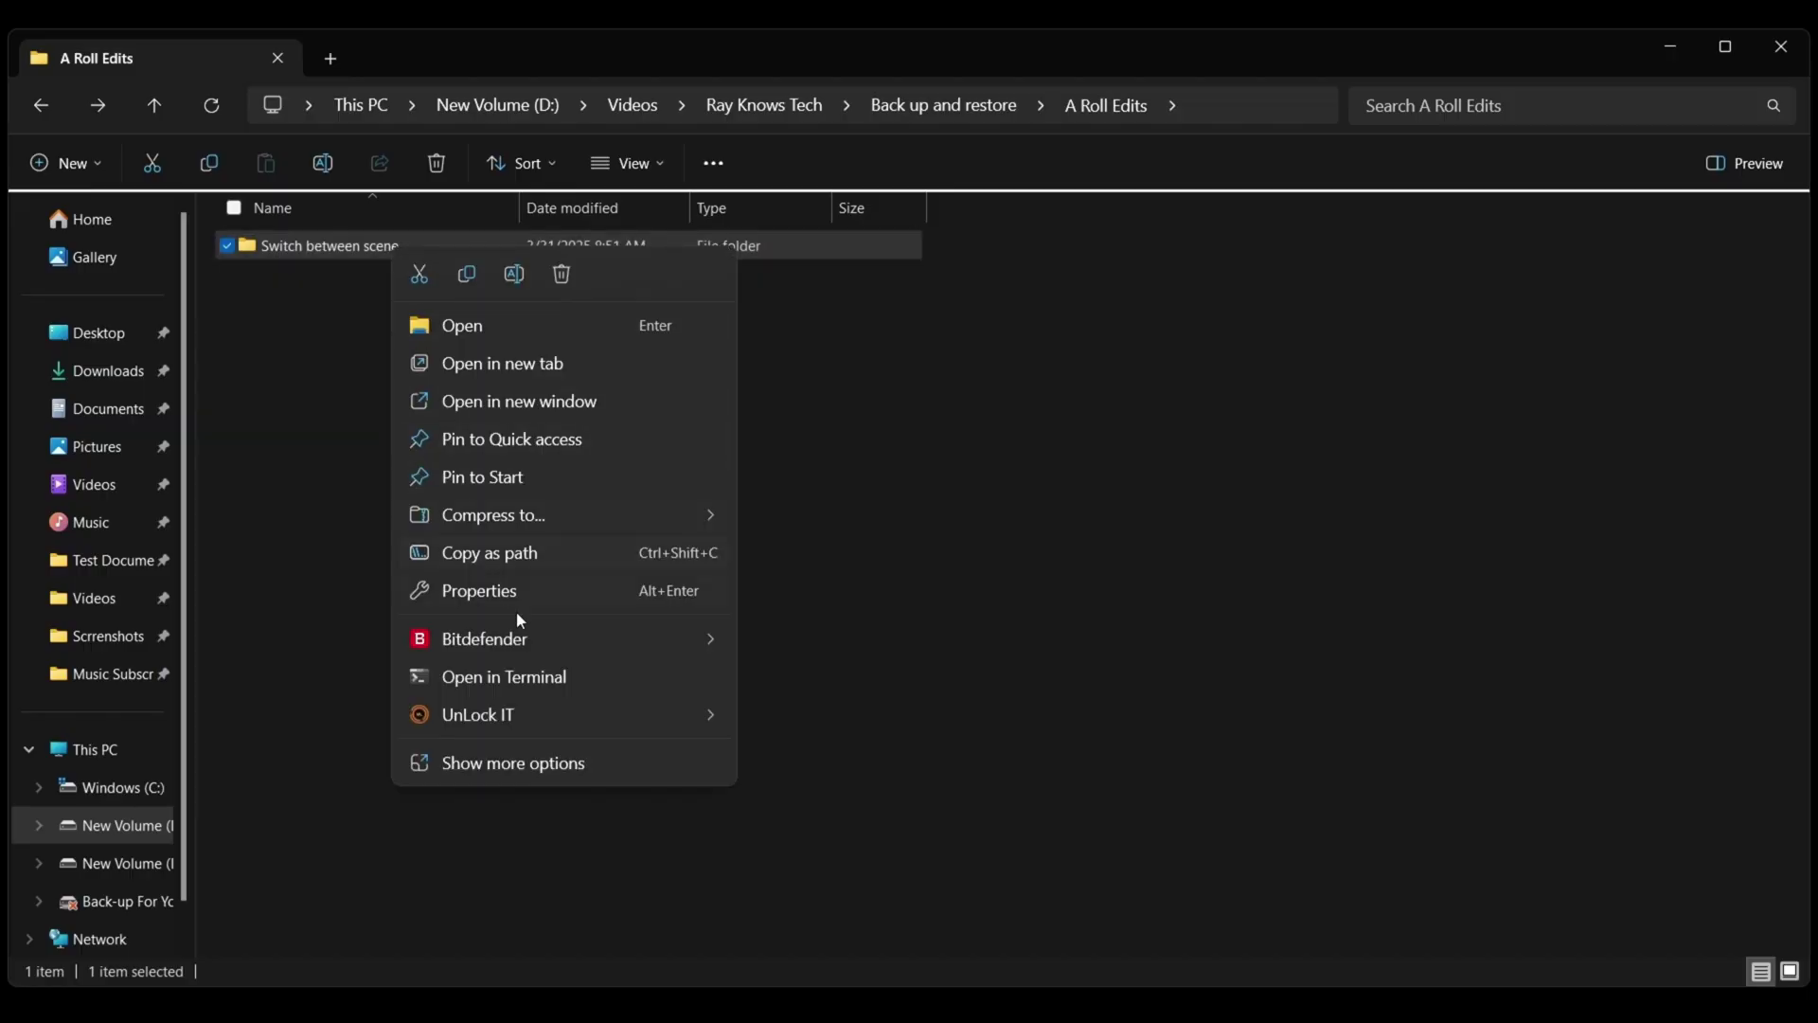
mouse_move(508, 735)
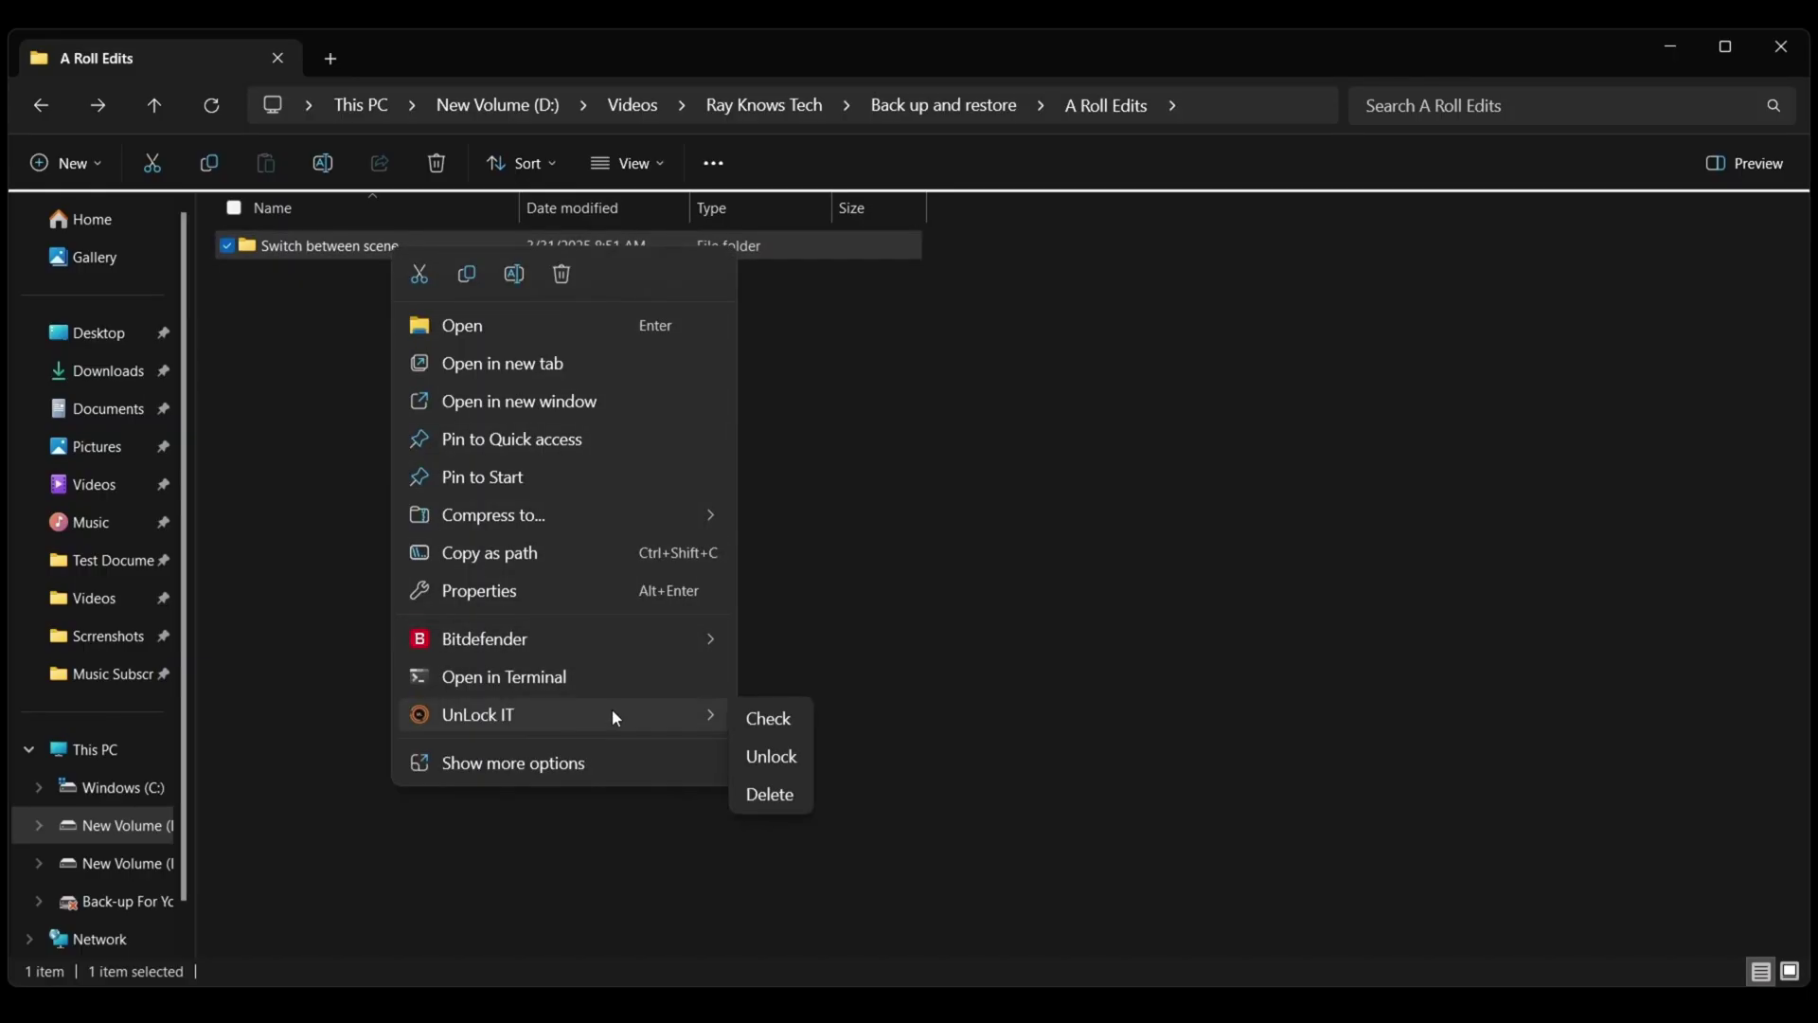
left_click(788, 807)
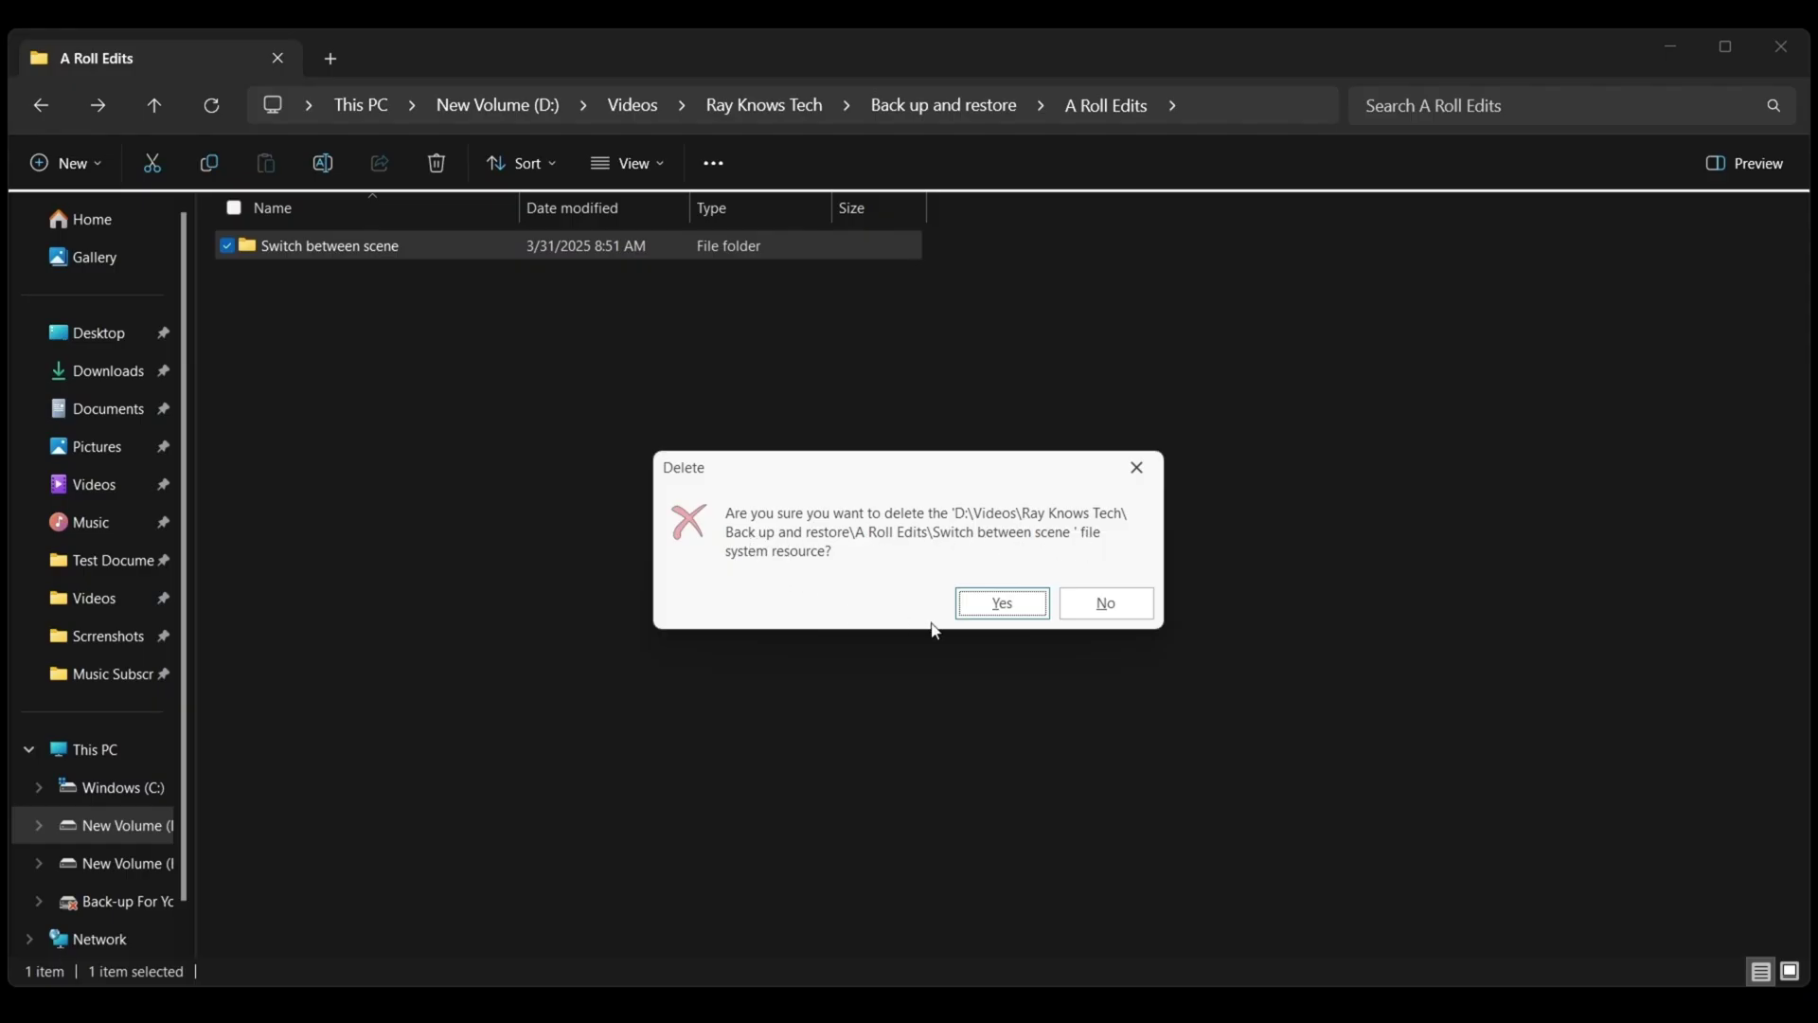
left_click(1001, 603)
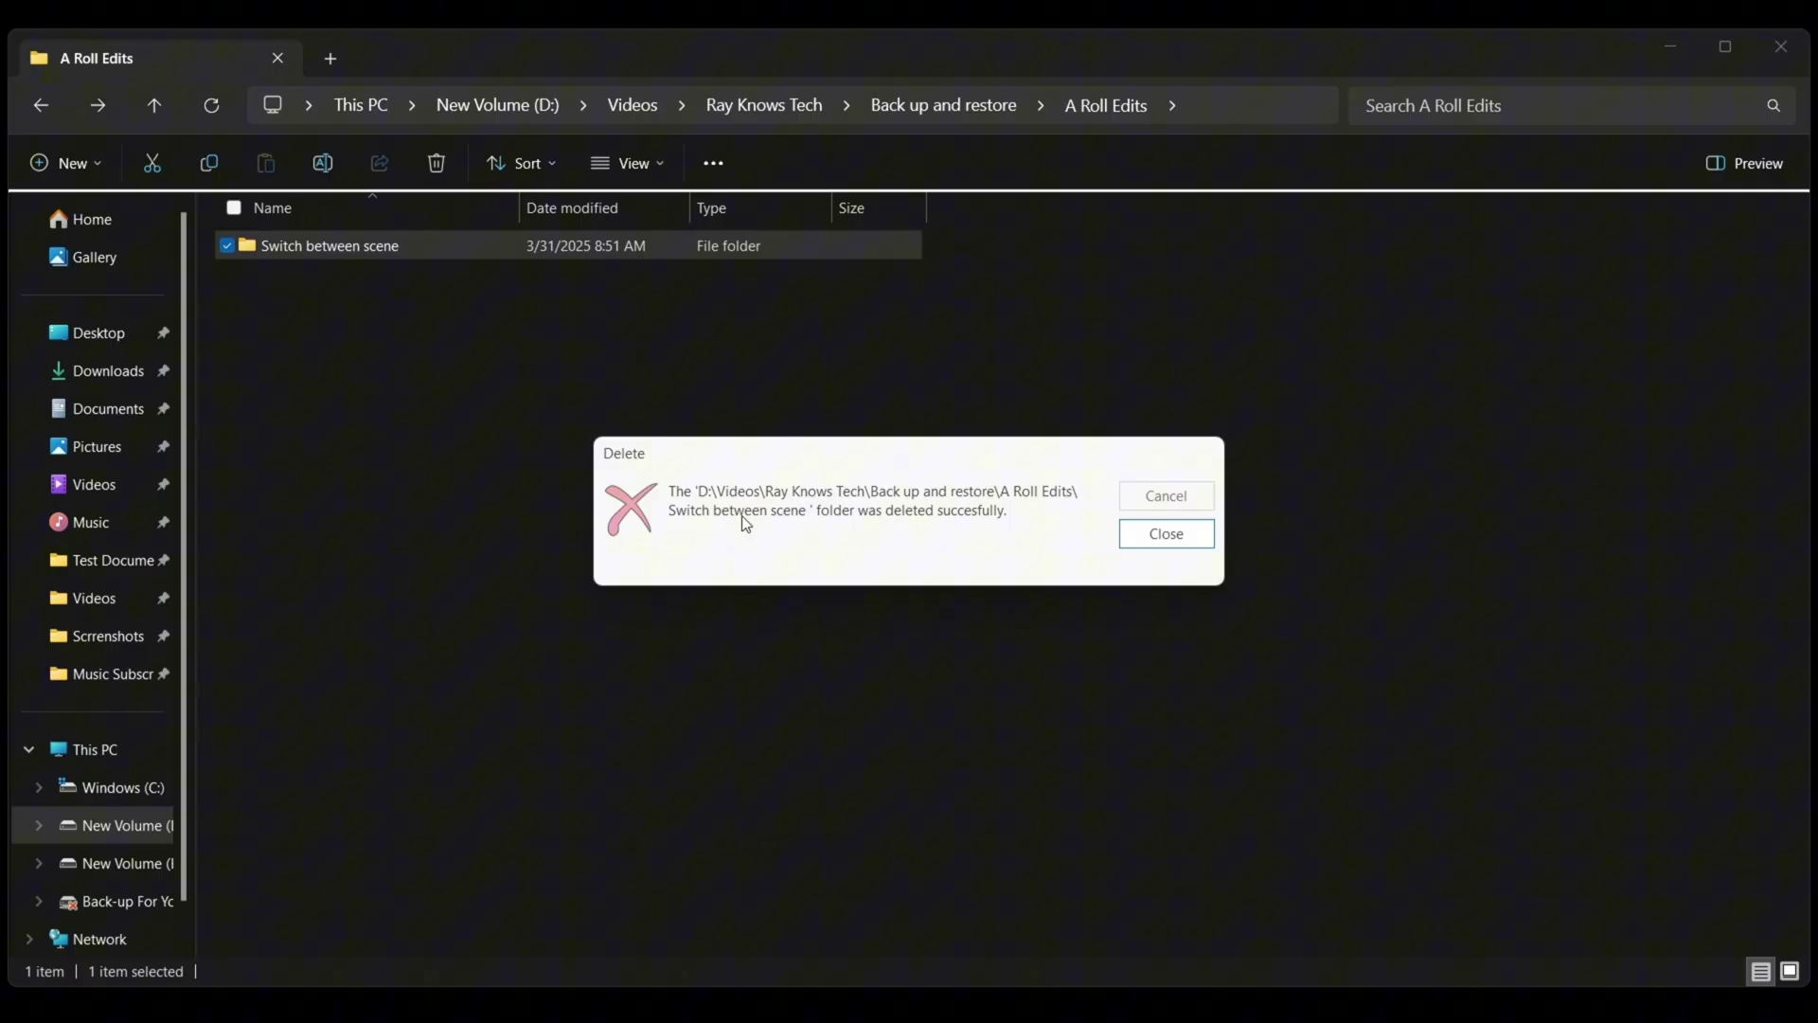
left_click(1166, 533)
Step: Open Switch between scene to confirm it is empty, then go back up
left_click(586, 413)
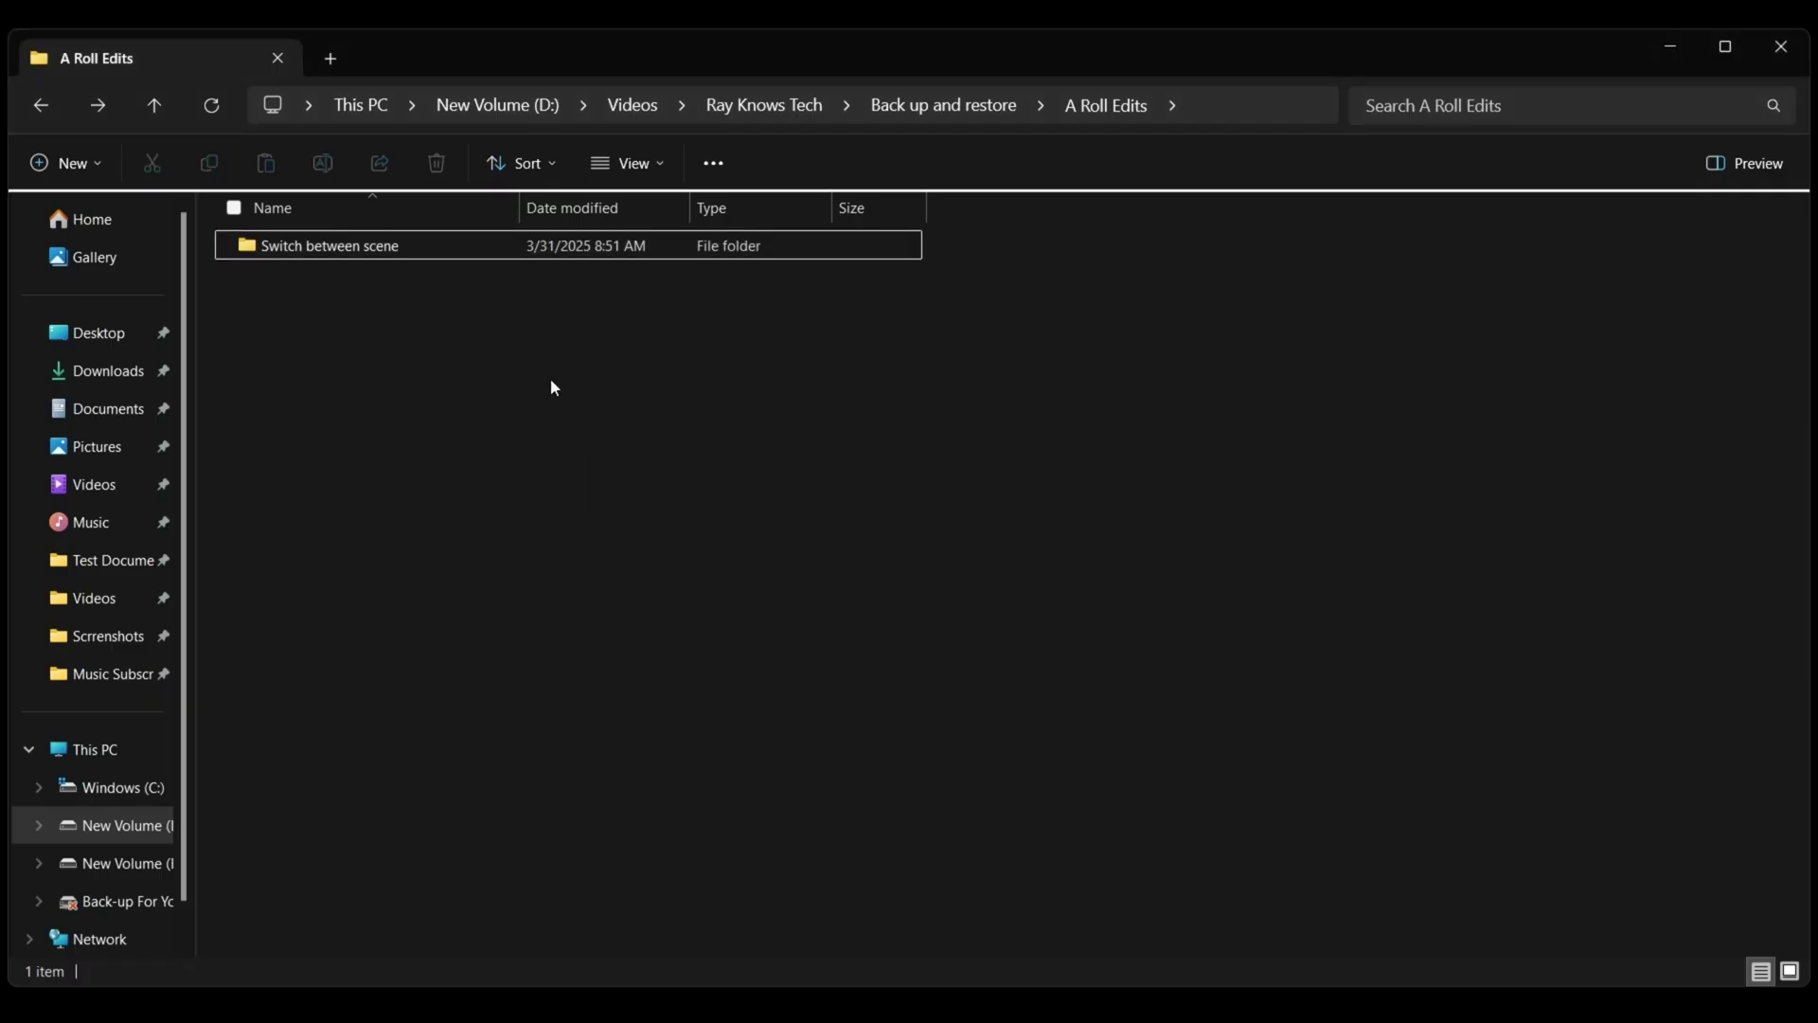
double_click(358, 245)
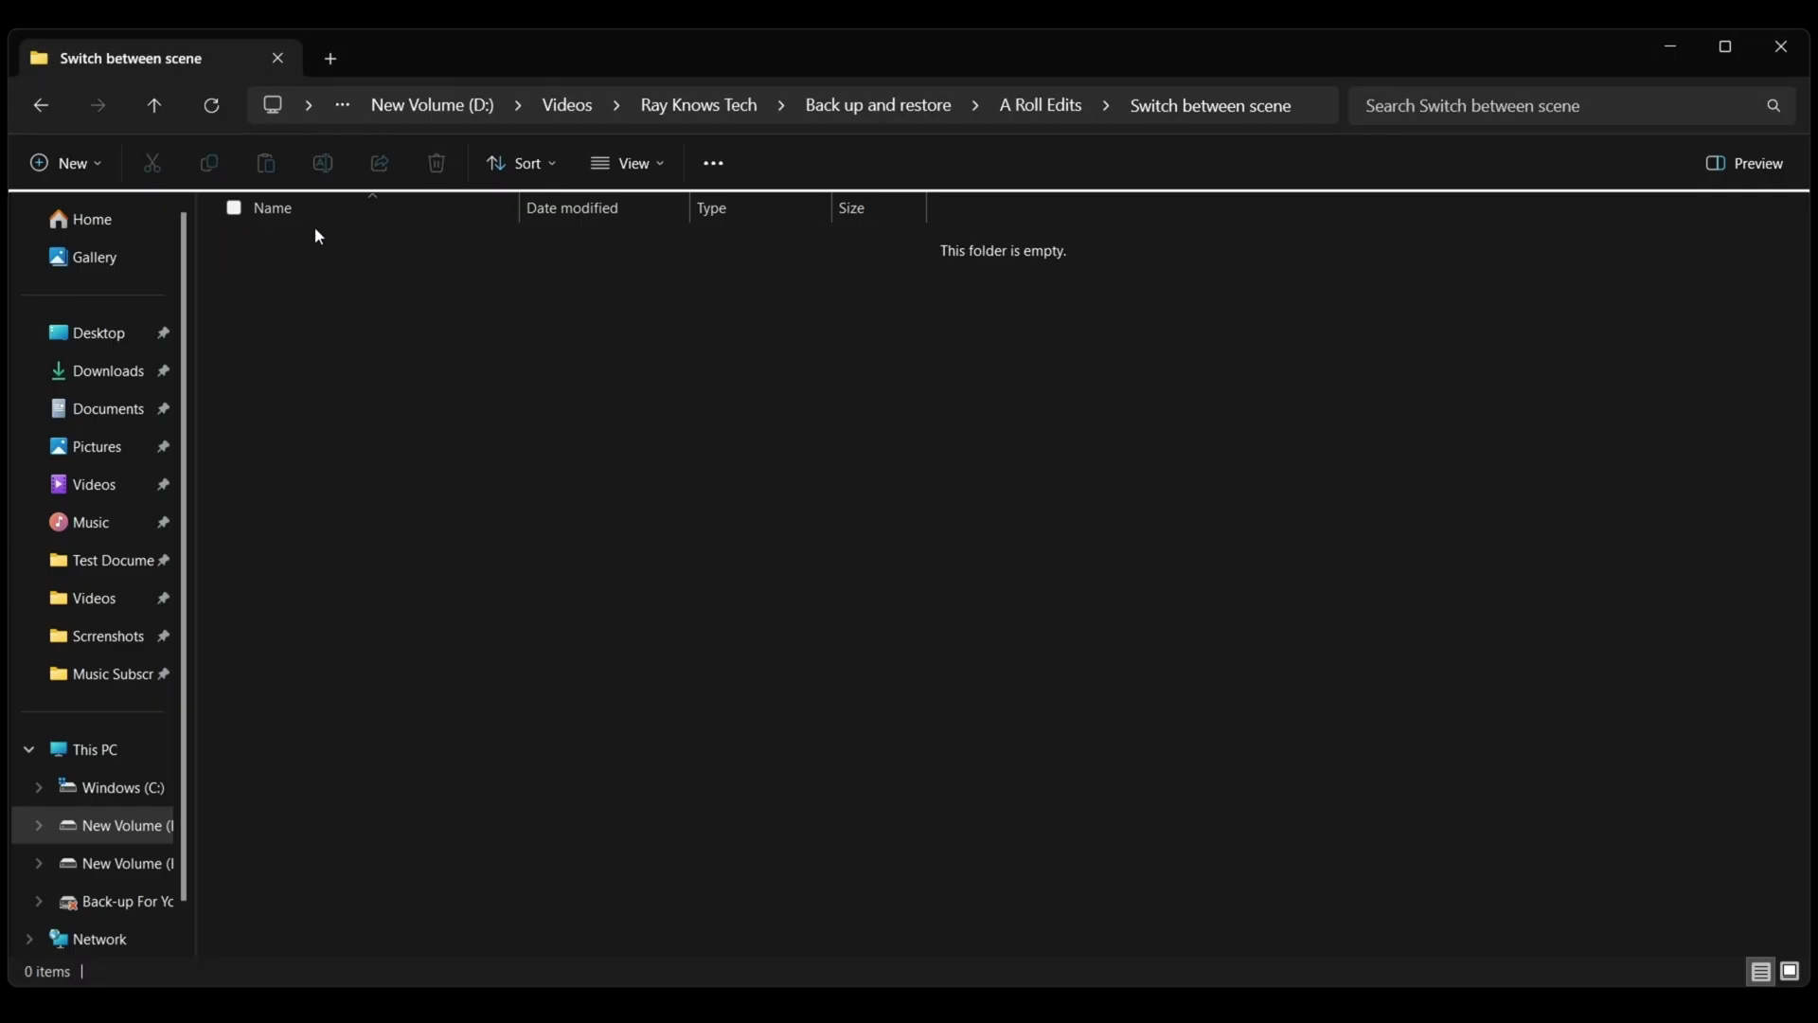
left_click(43, 102)
left_click(42, 111)
Step: Choose Switch between scene in EMCO UnLock IT's Delete Folder picker
double_click(333, 244)
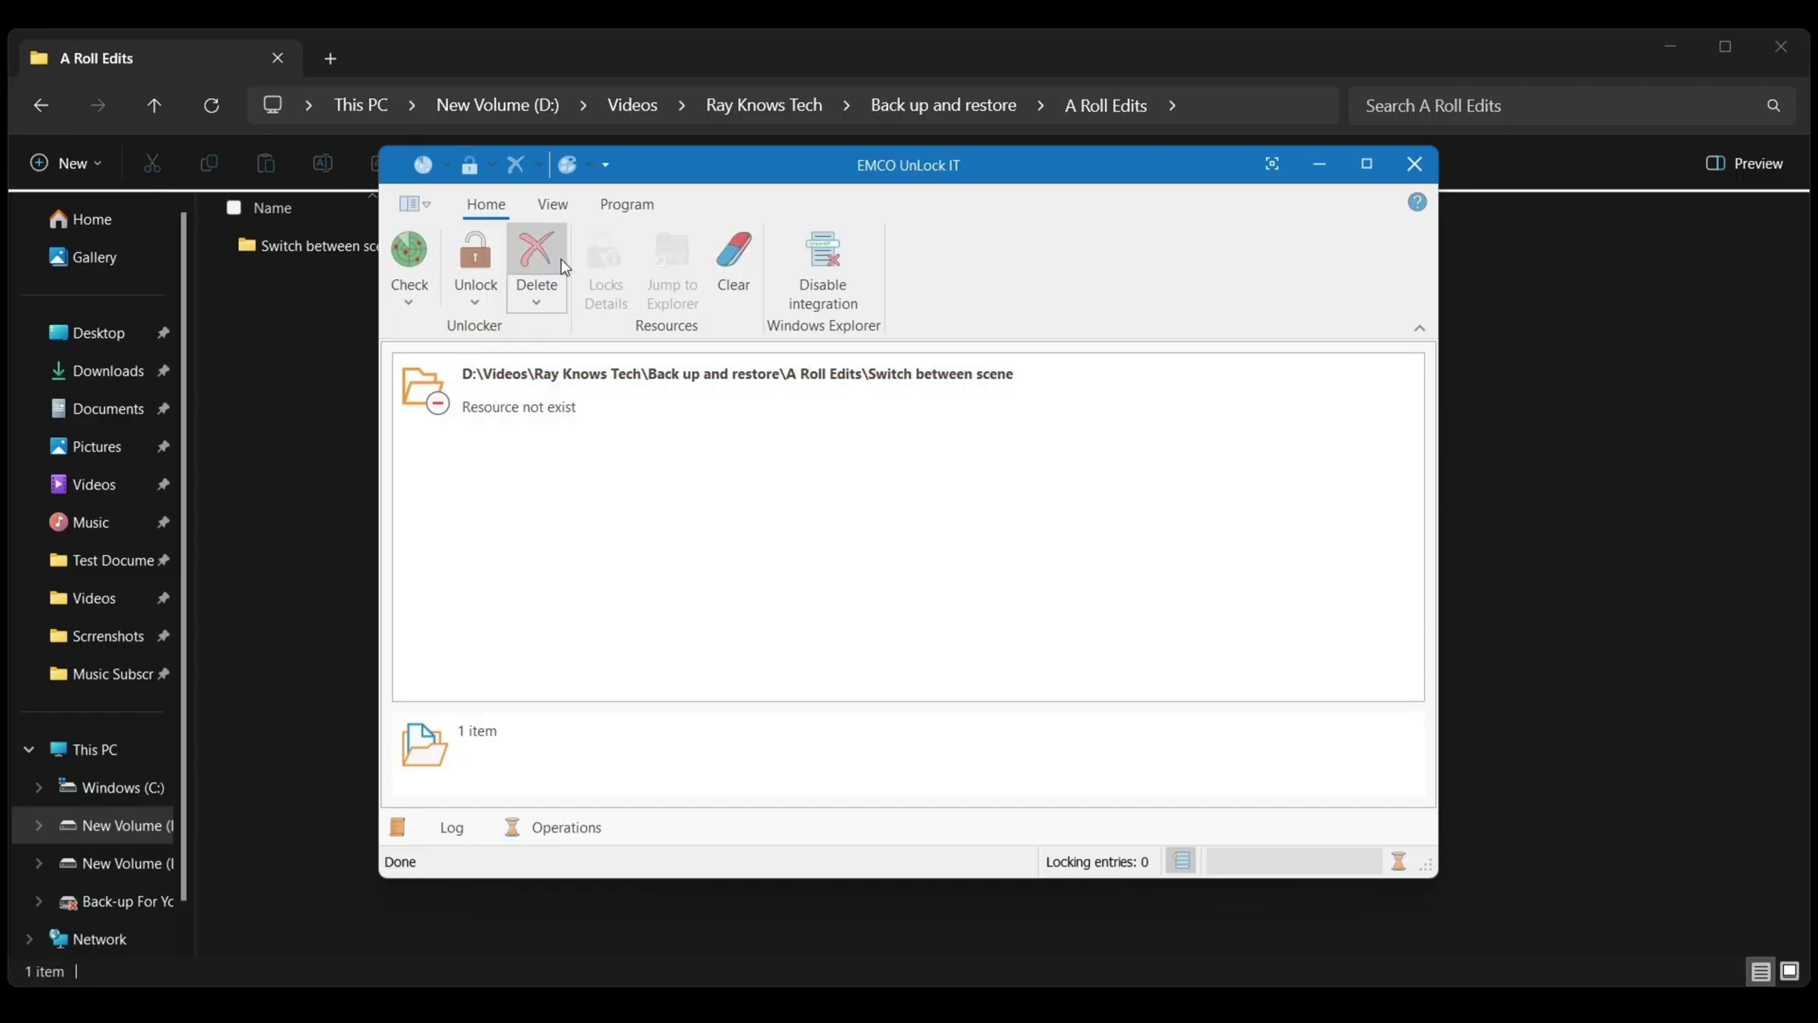
left_click(545, 299)
left_click(587, 358)
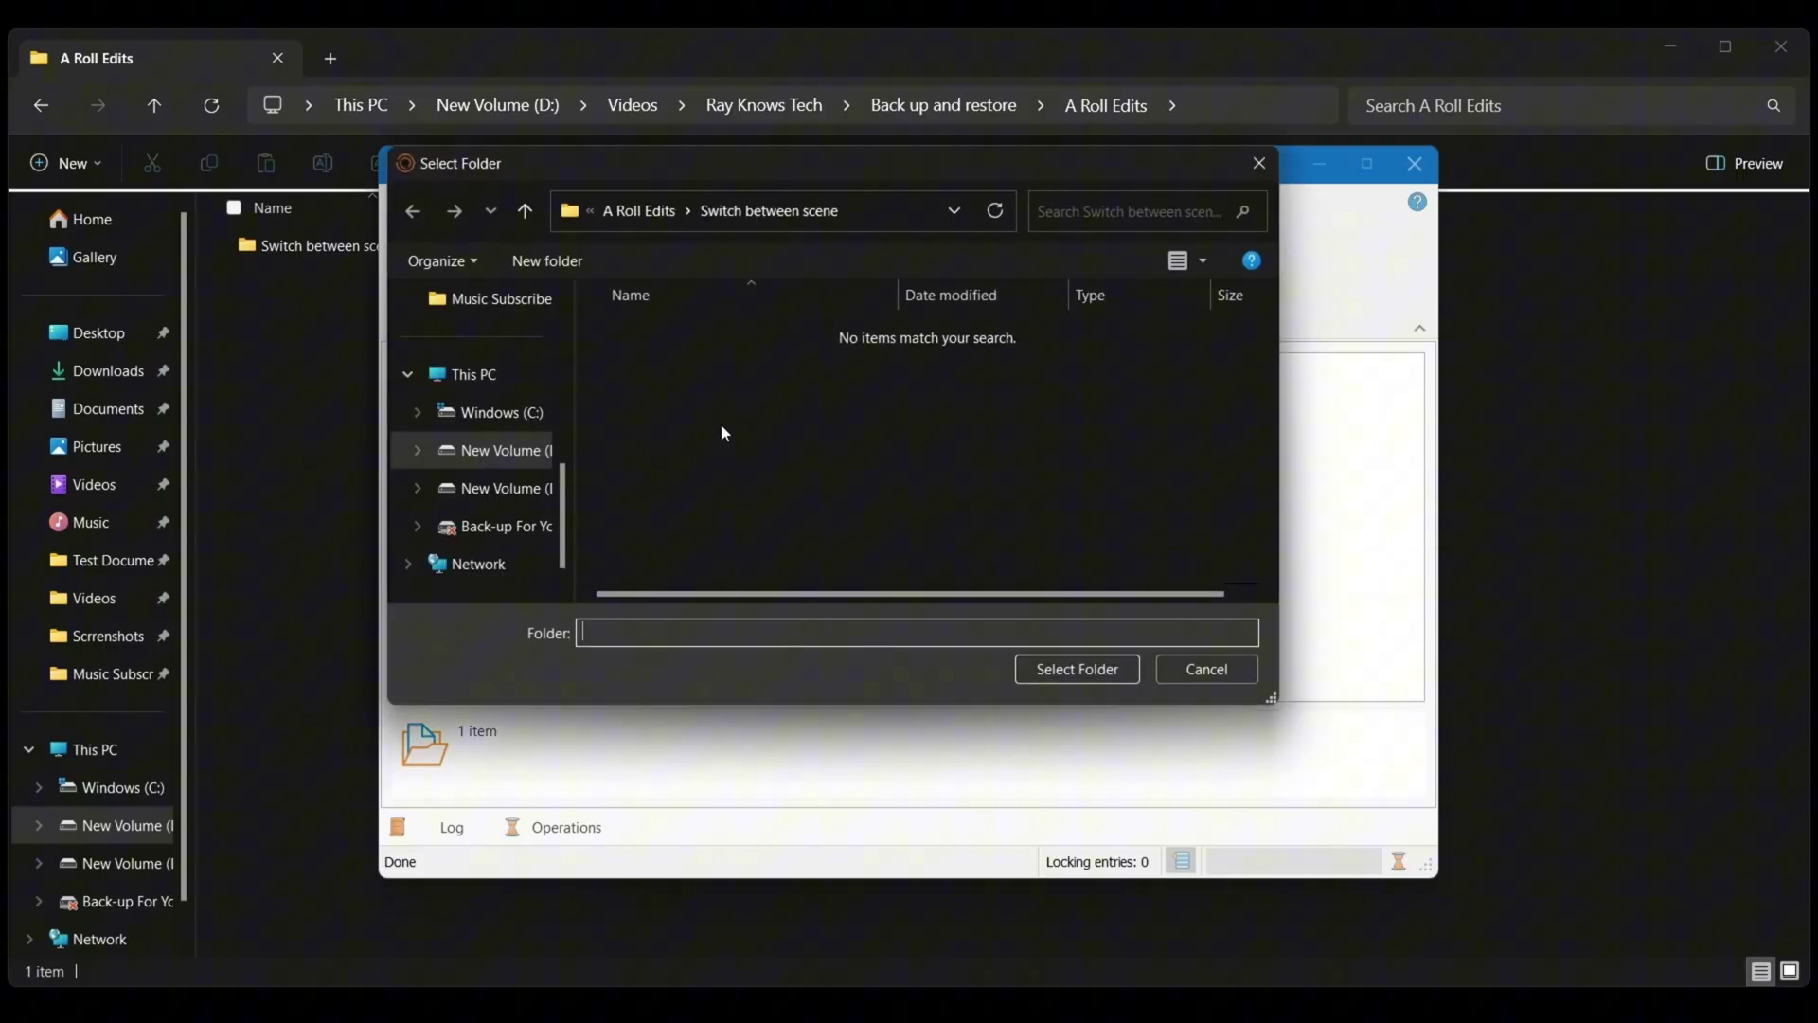
left_click(498, 452)
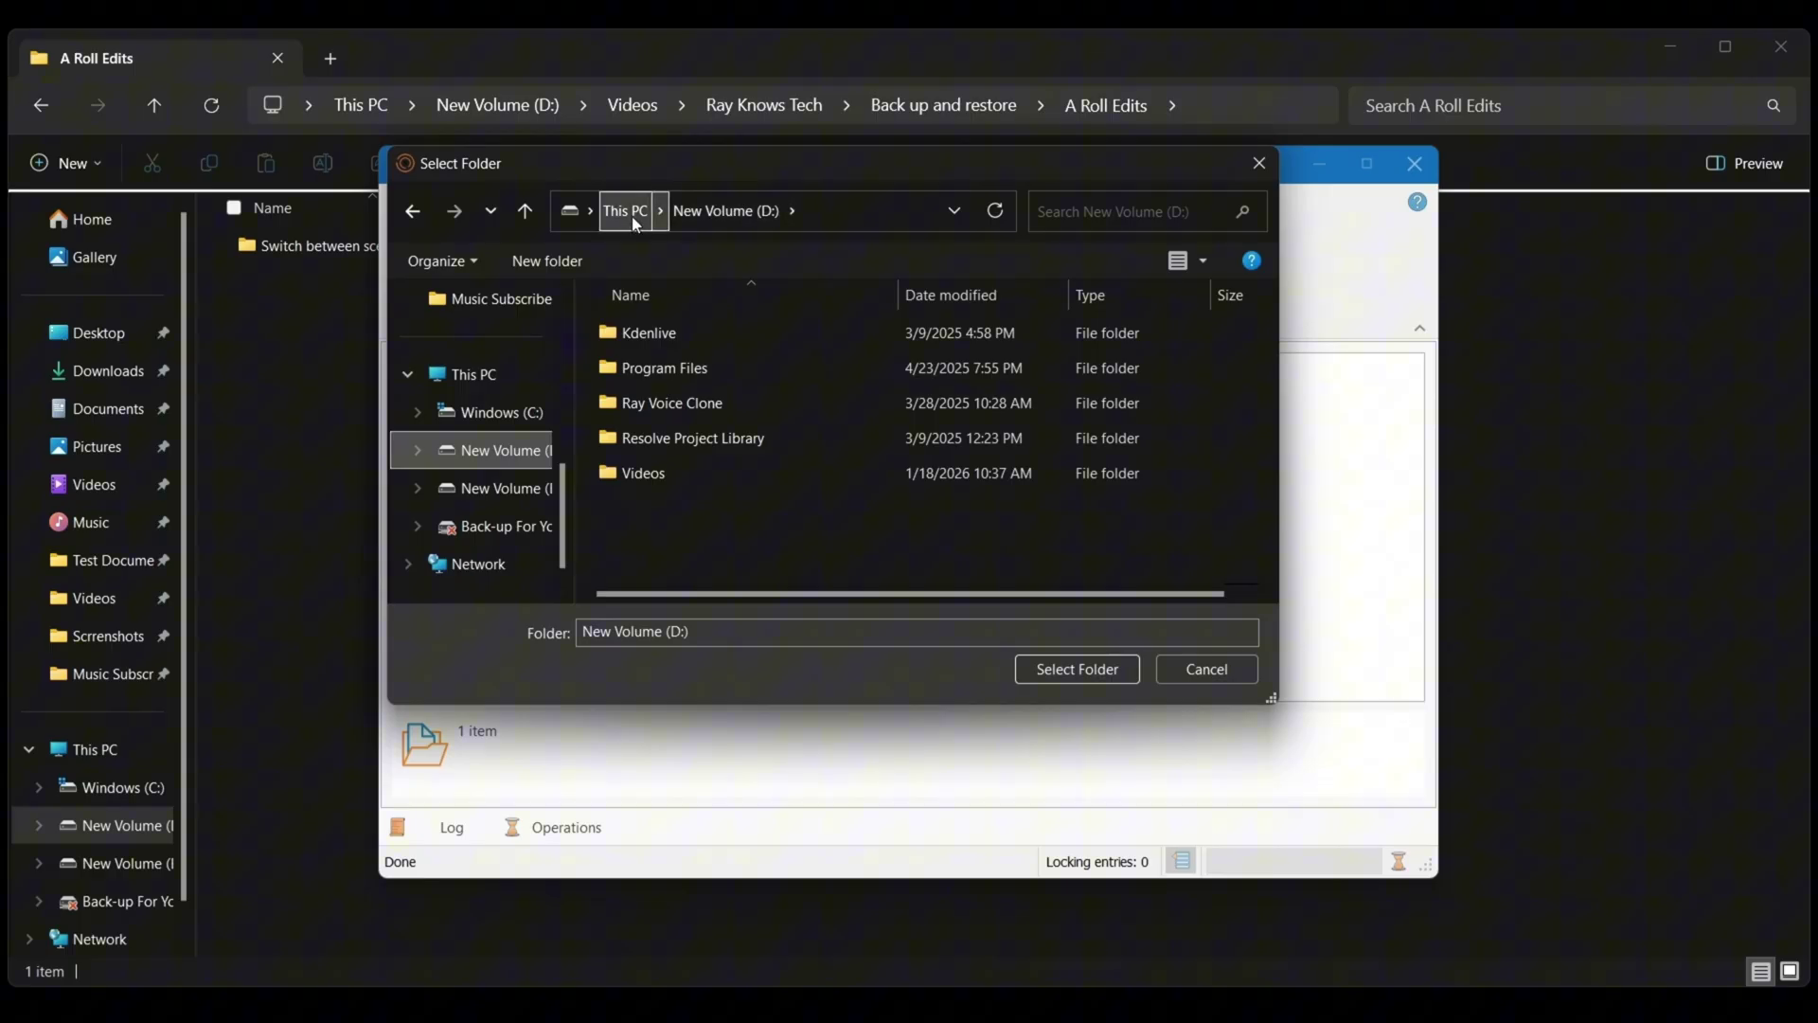
key("alt+Left")
left_click(681, 336)
left_click(1089, 669)
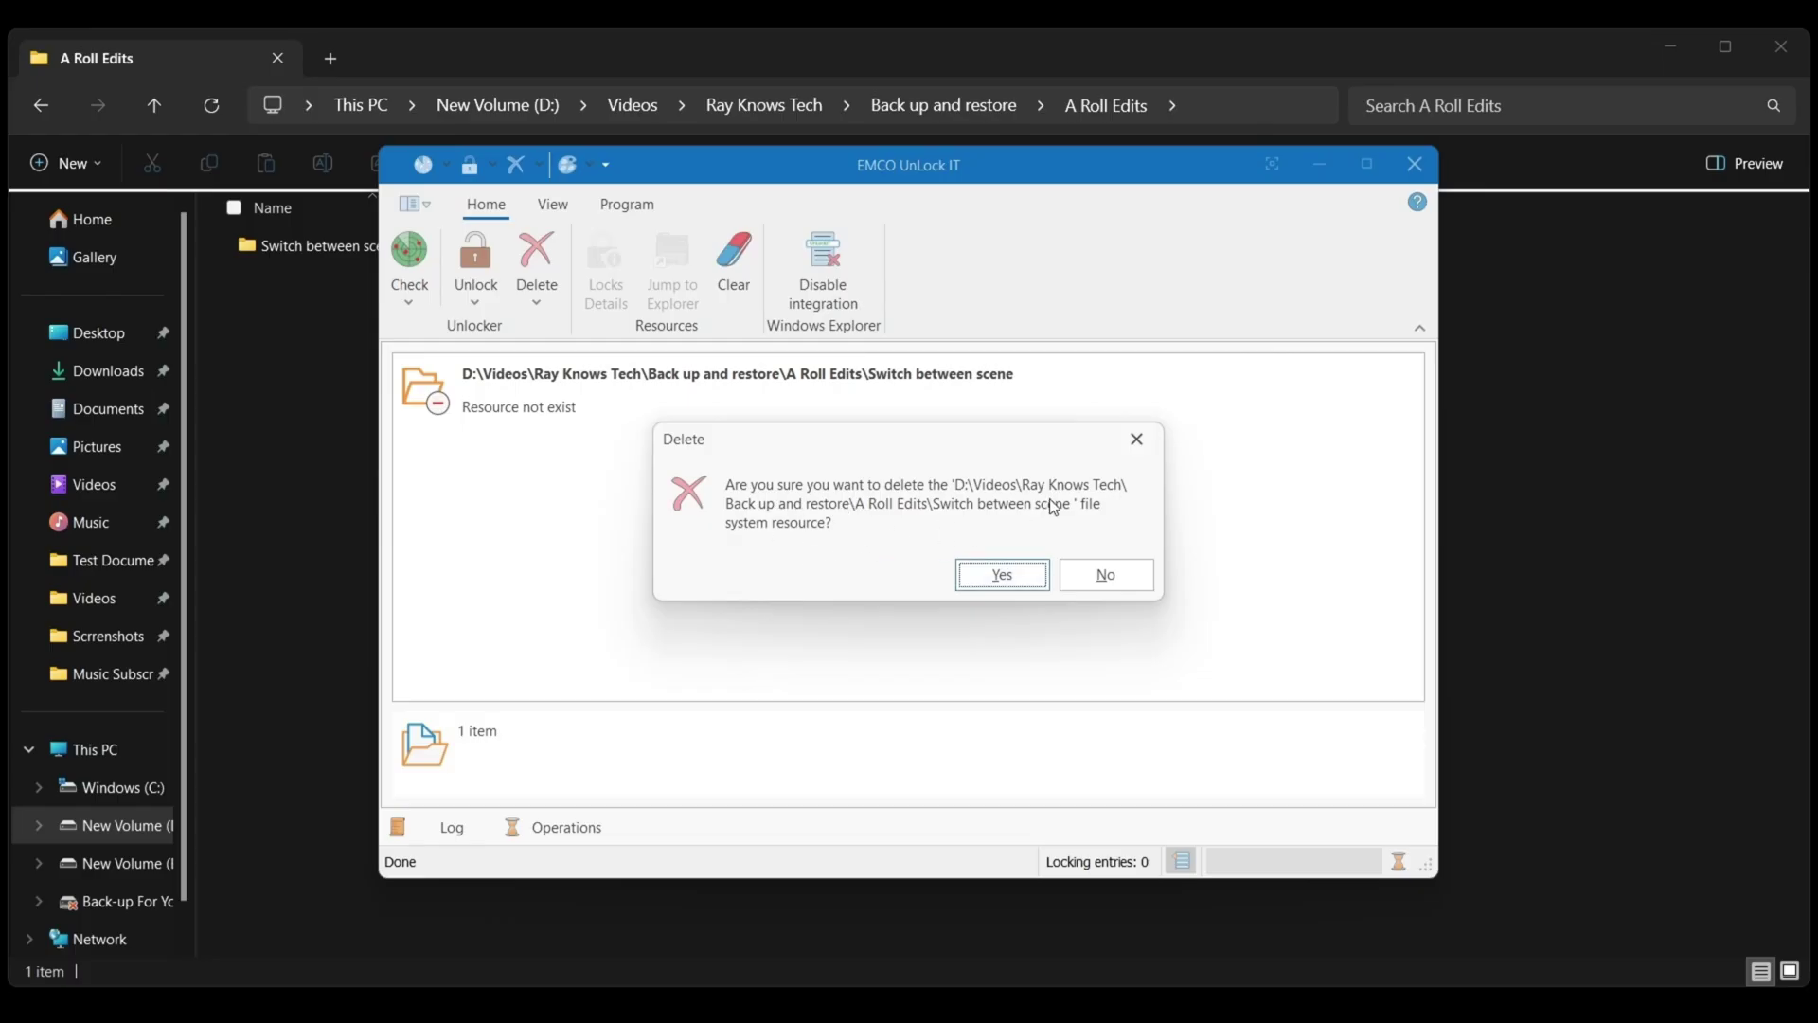
Step: Confirm the deletion, recheck the entry's status, and close UnLock IT
left_click(1002, 576)
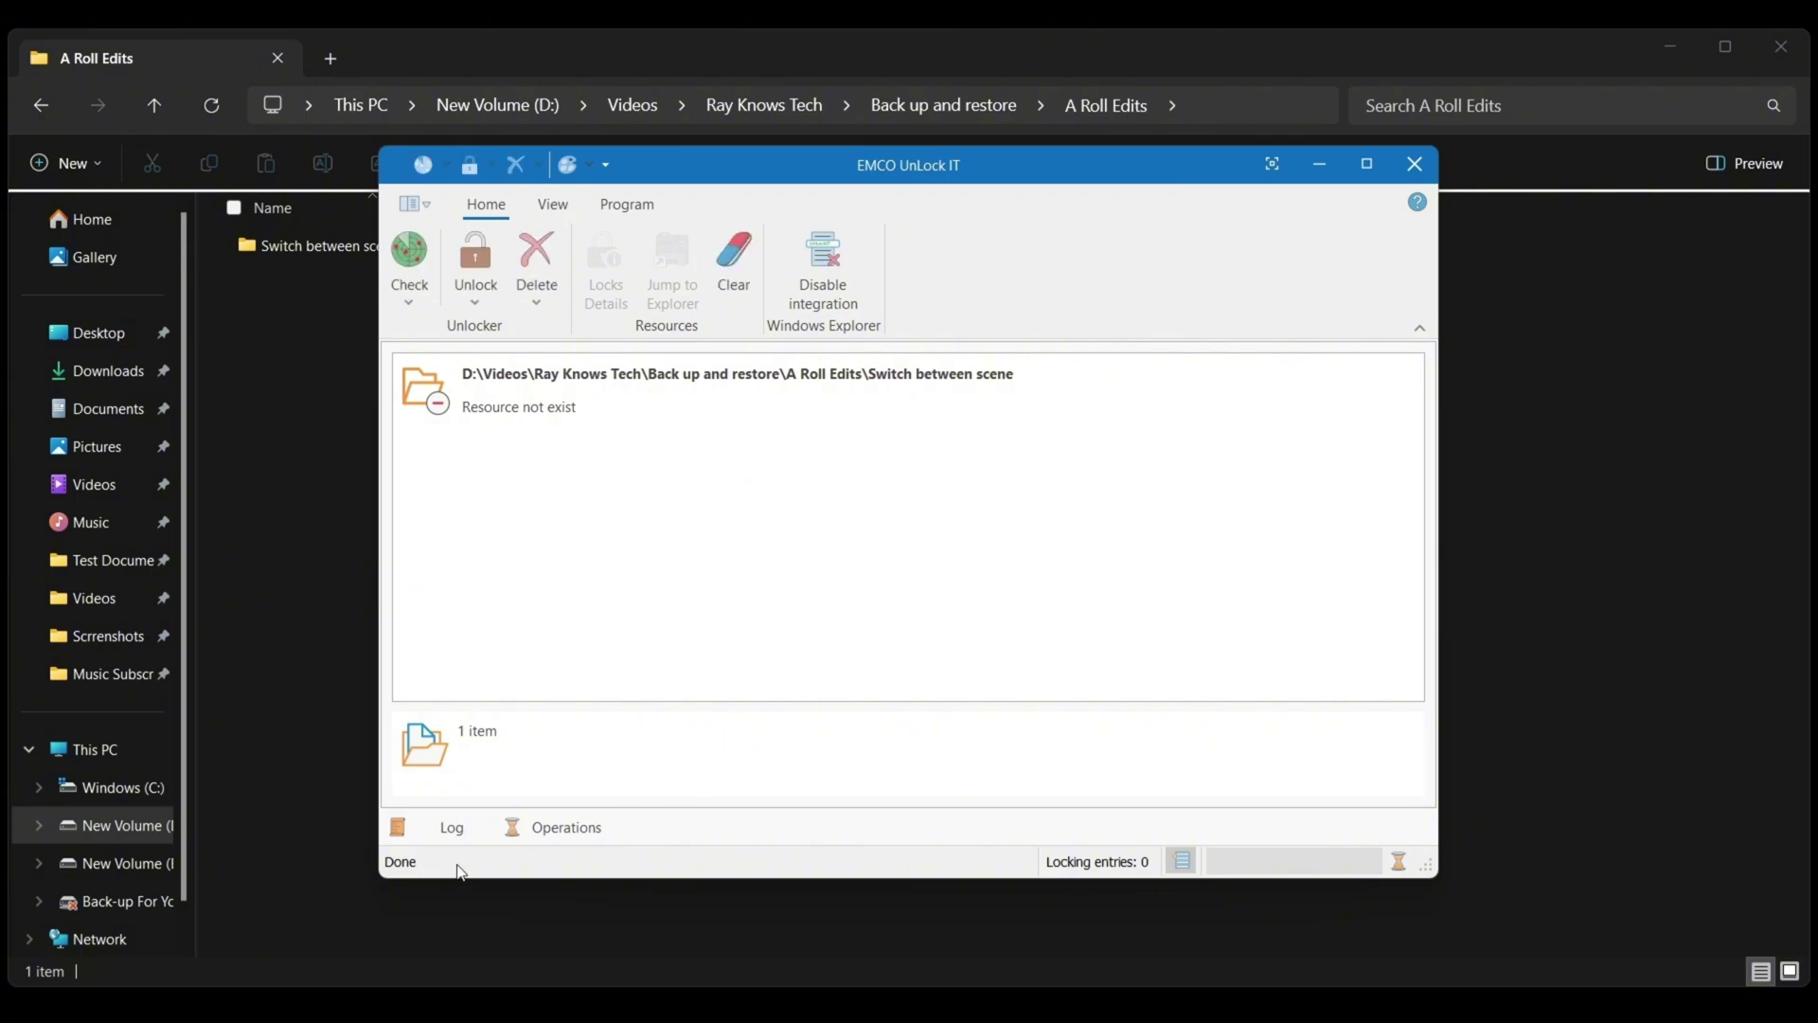
mouse_move(547, 402)
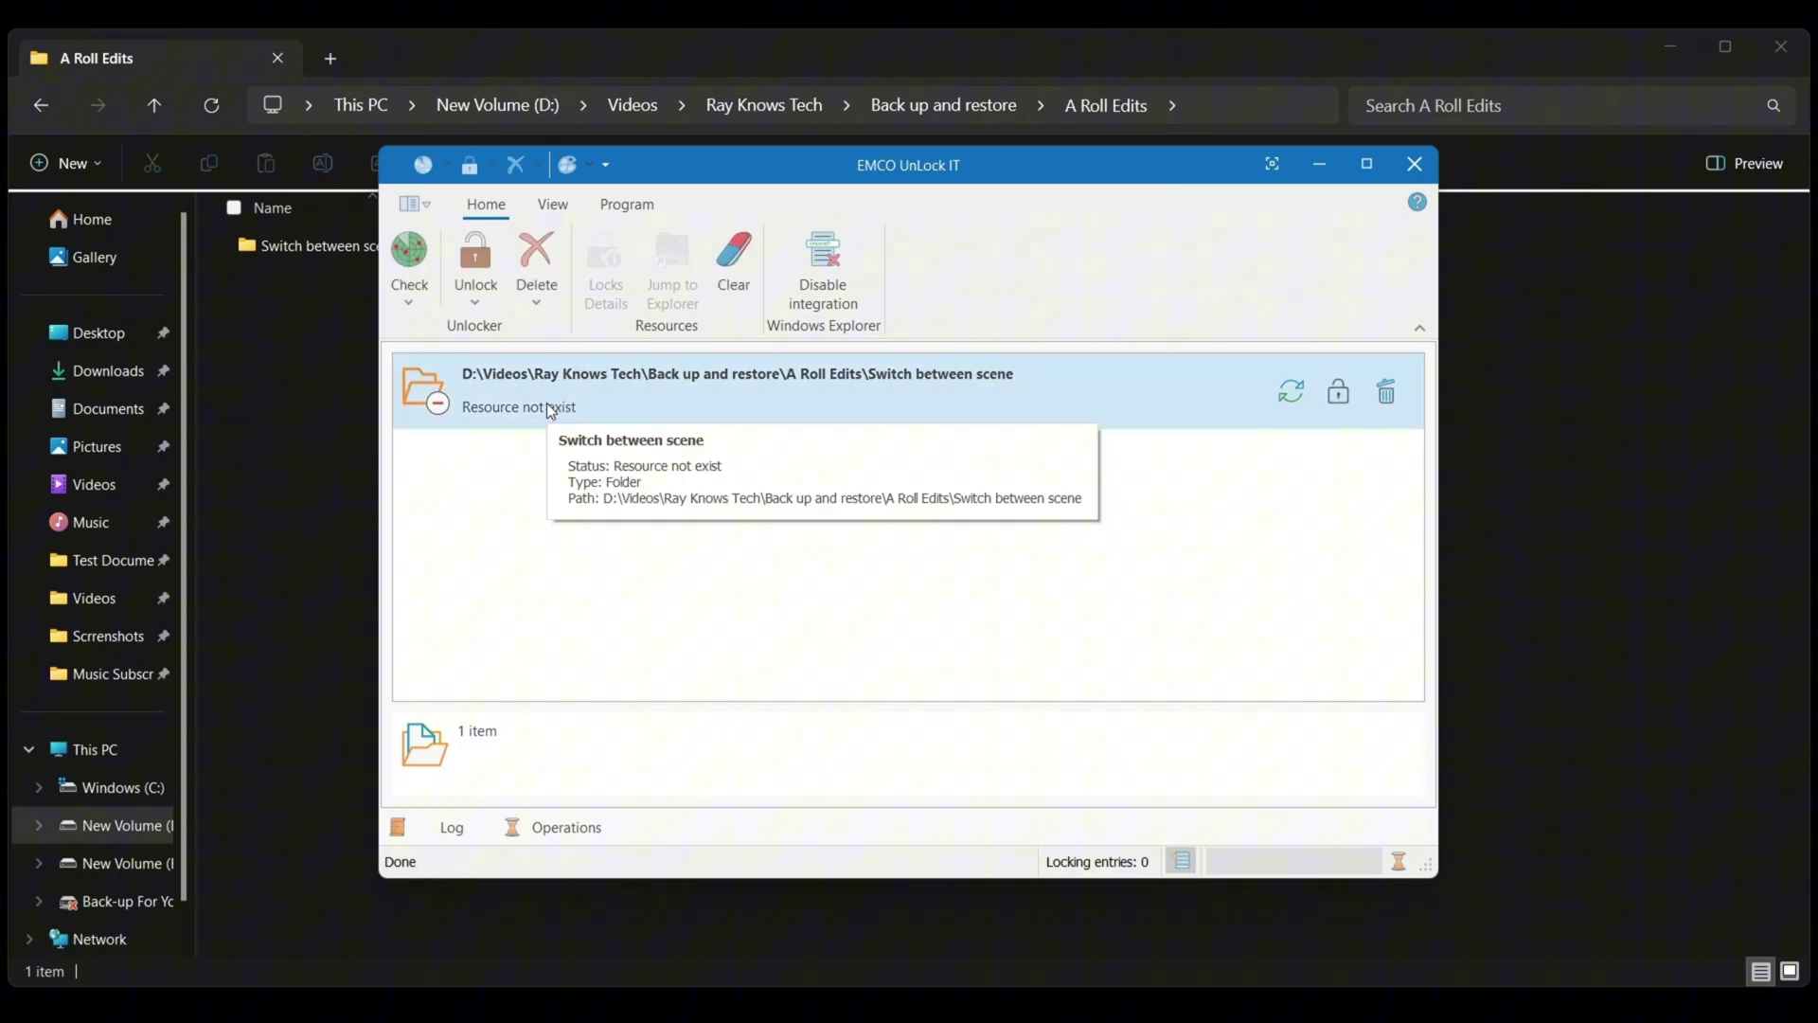
left_click(1293, 390)
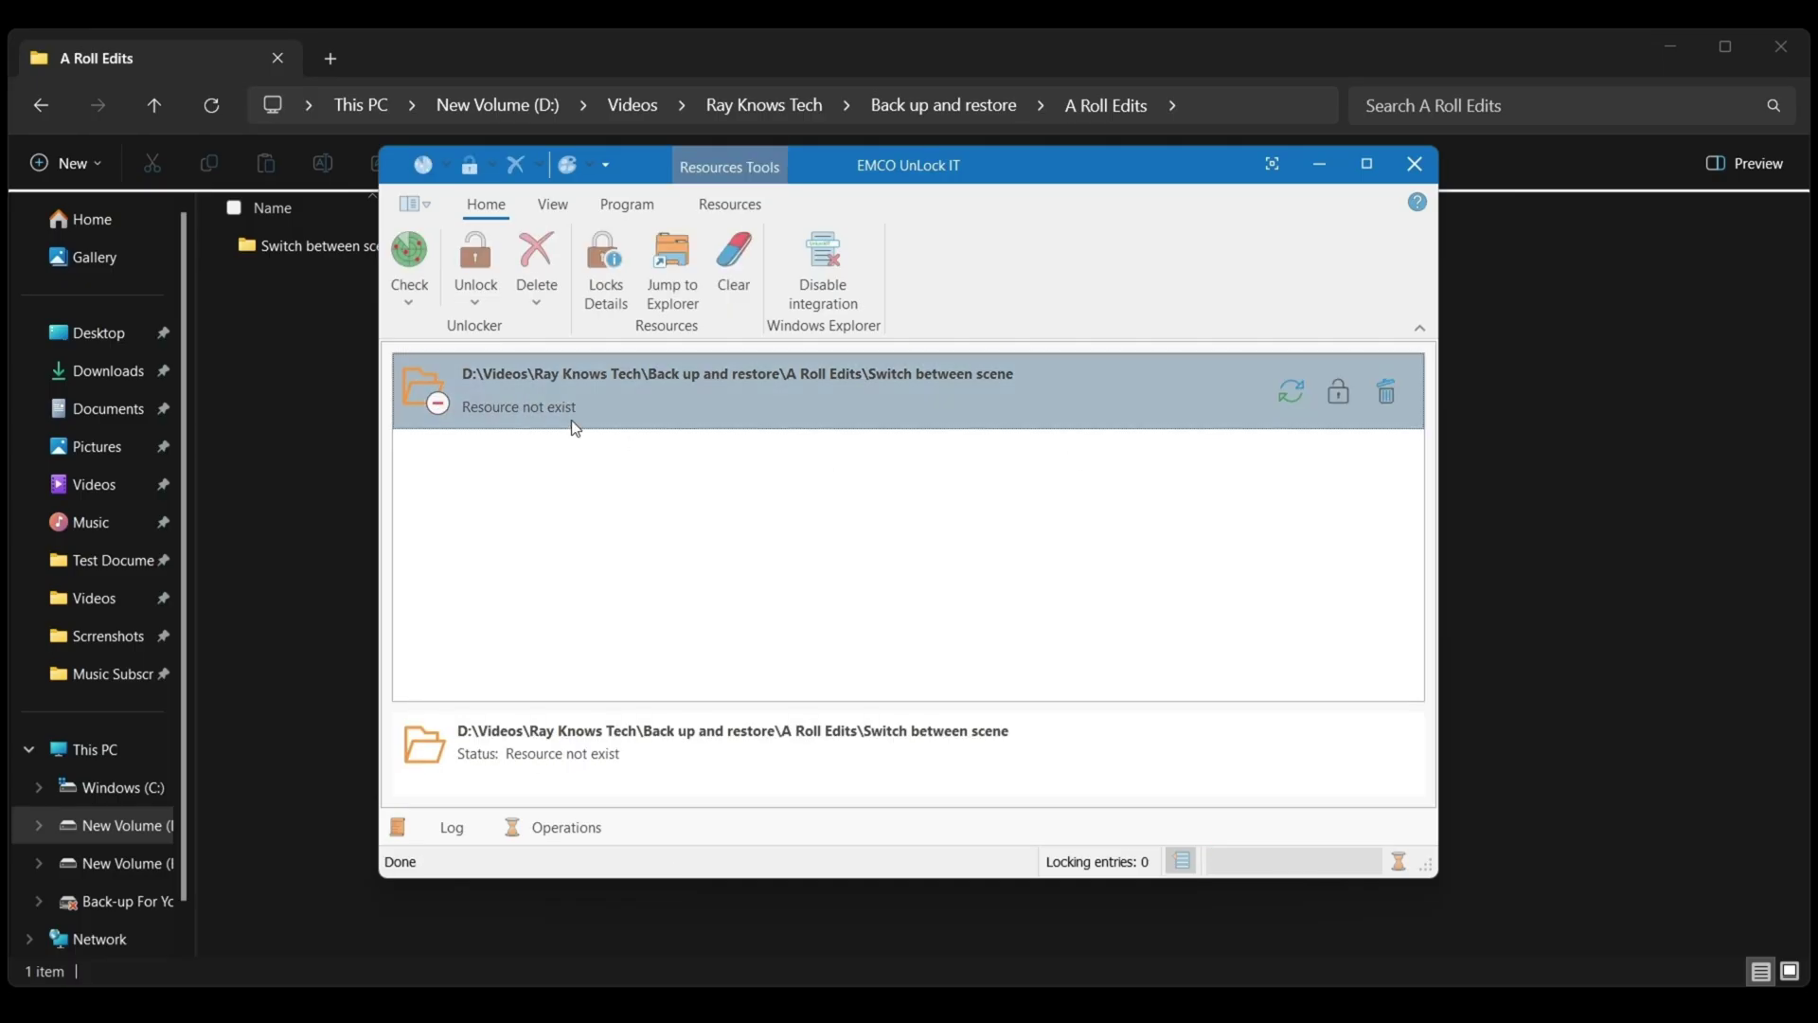
key("alt+F4")
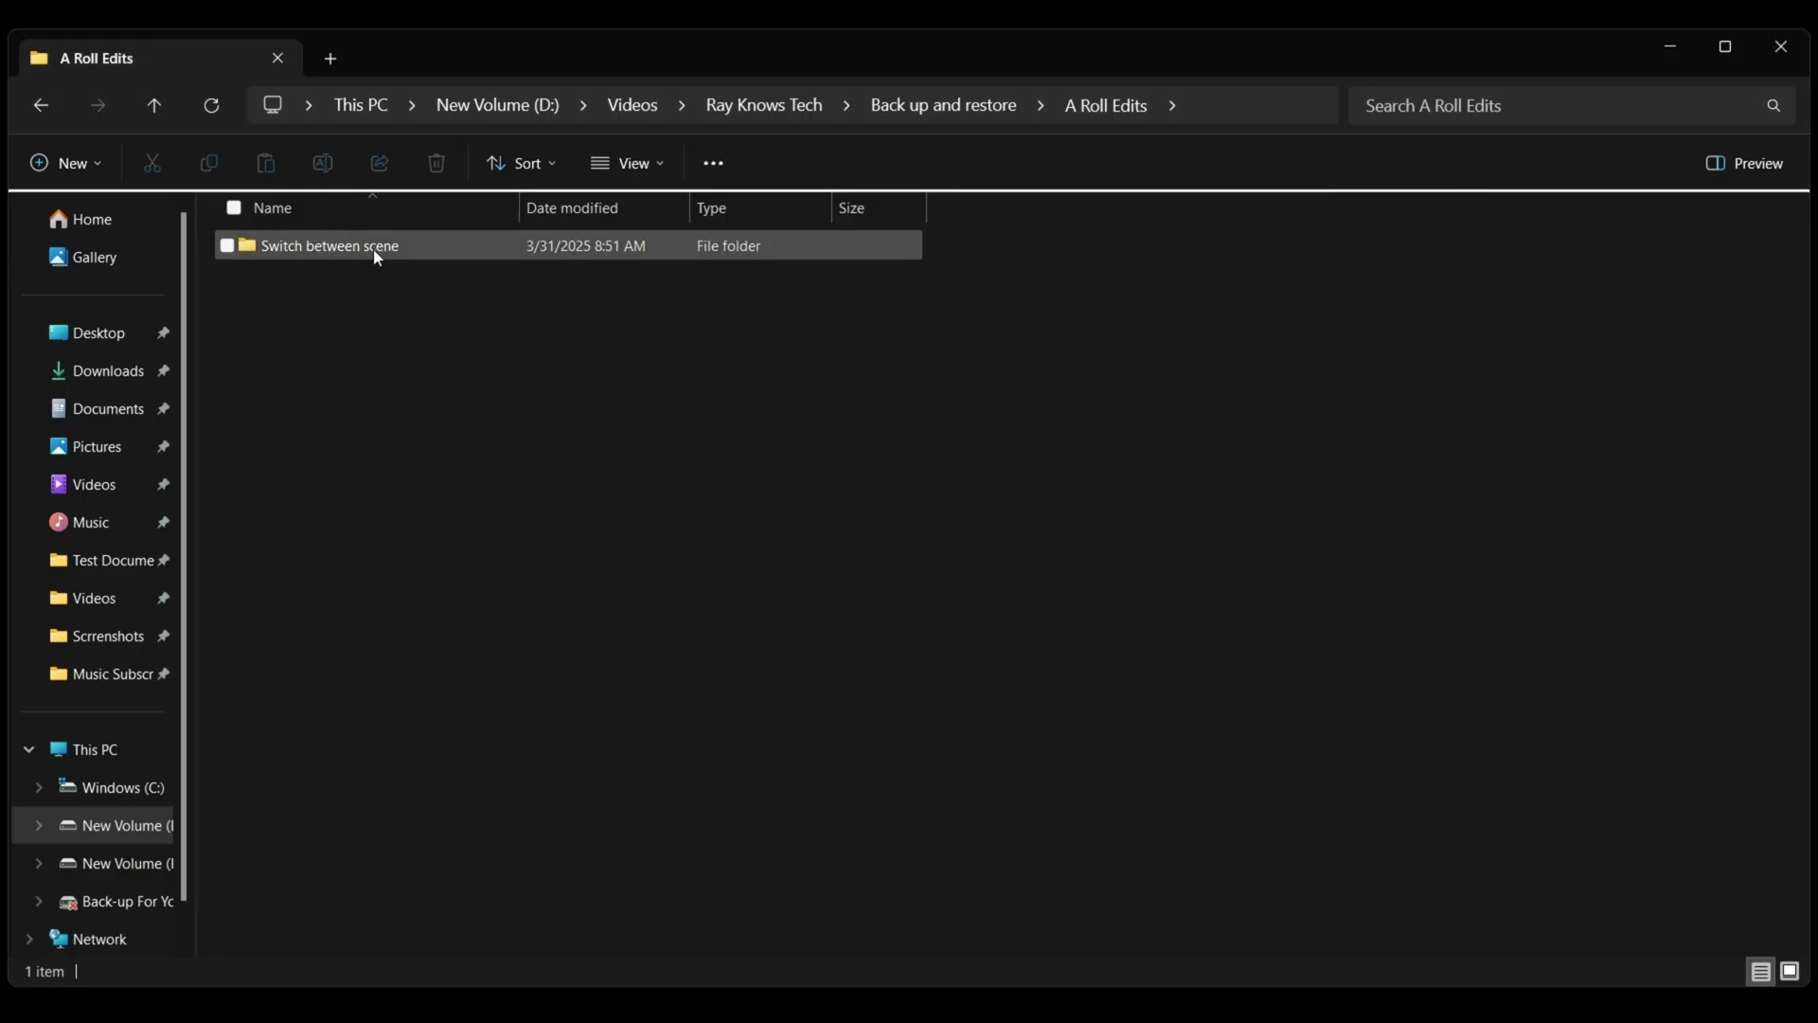
Step: Open Switch between scene and copy its address as text from the address bar
double_click(373, 247)
right_click(875, 107)
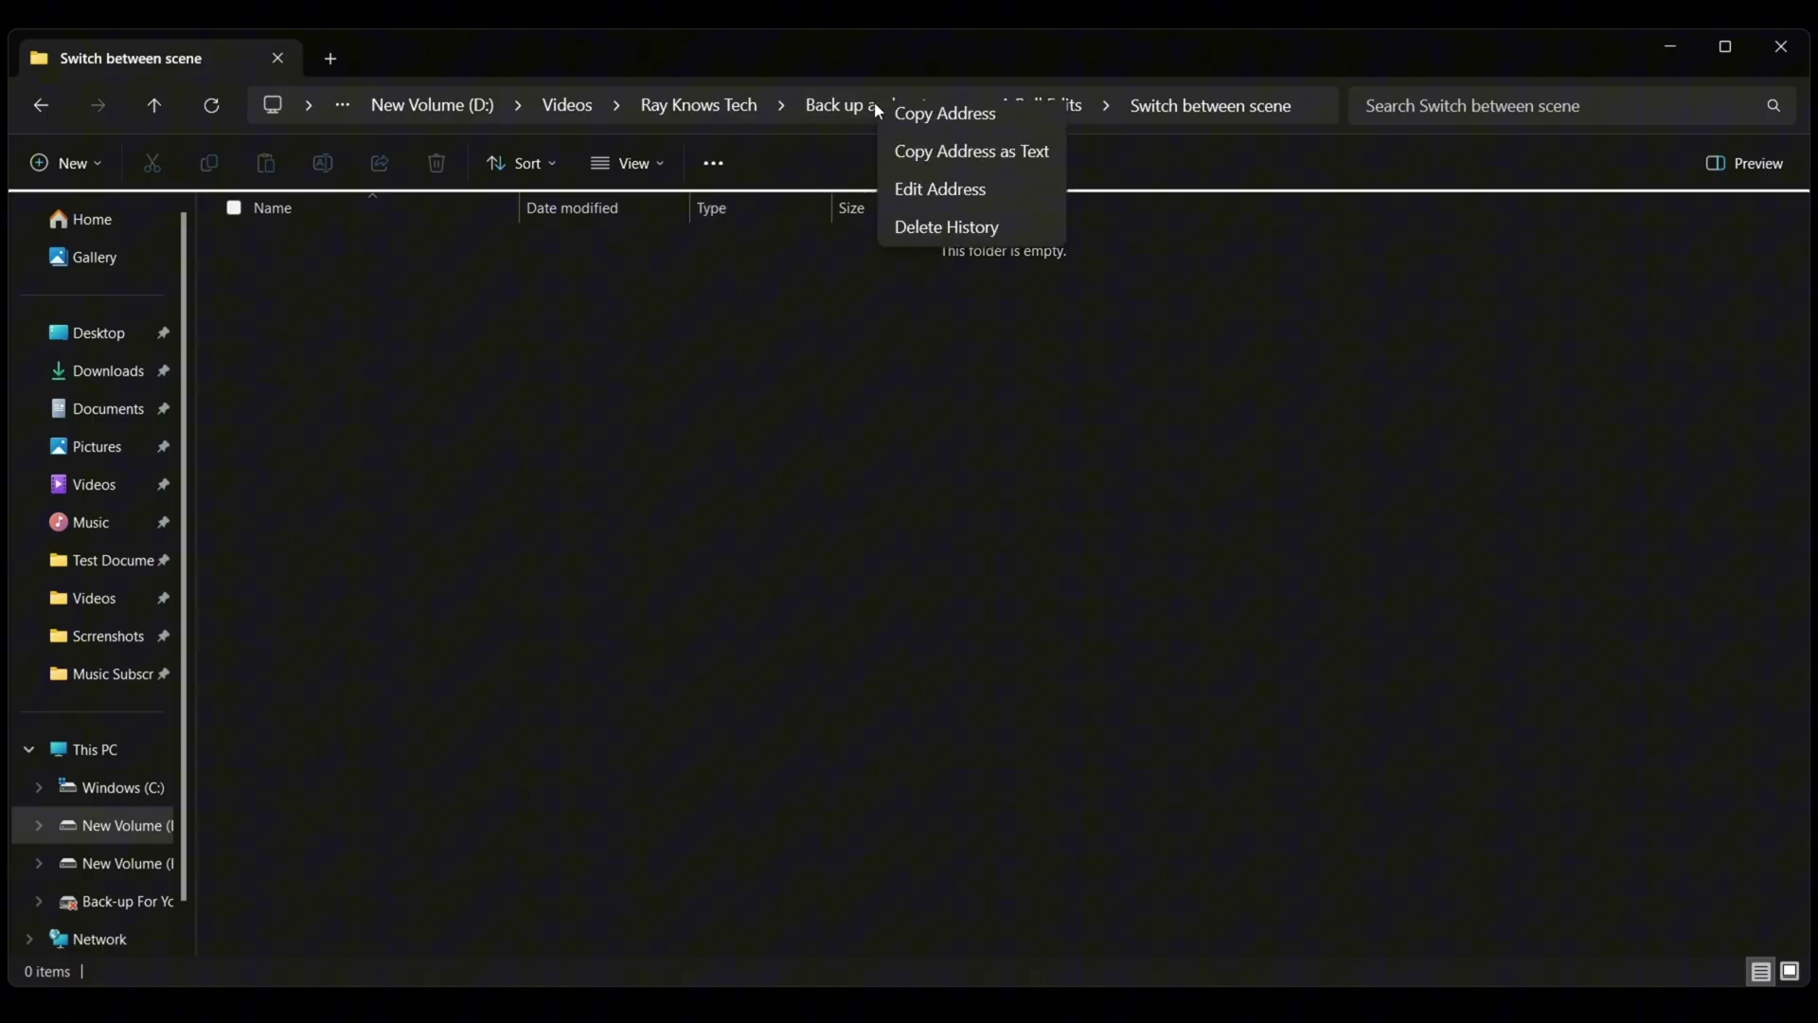
left_click(935, 164)
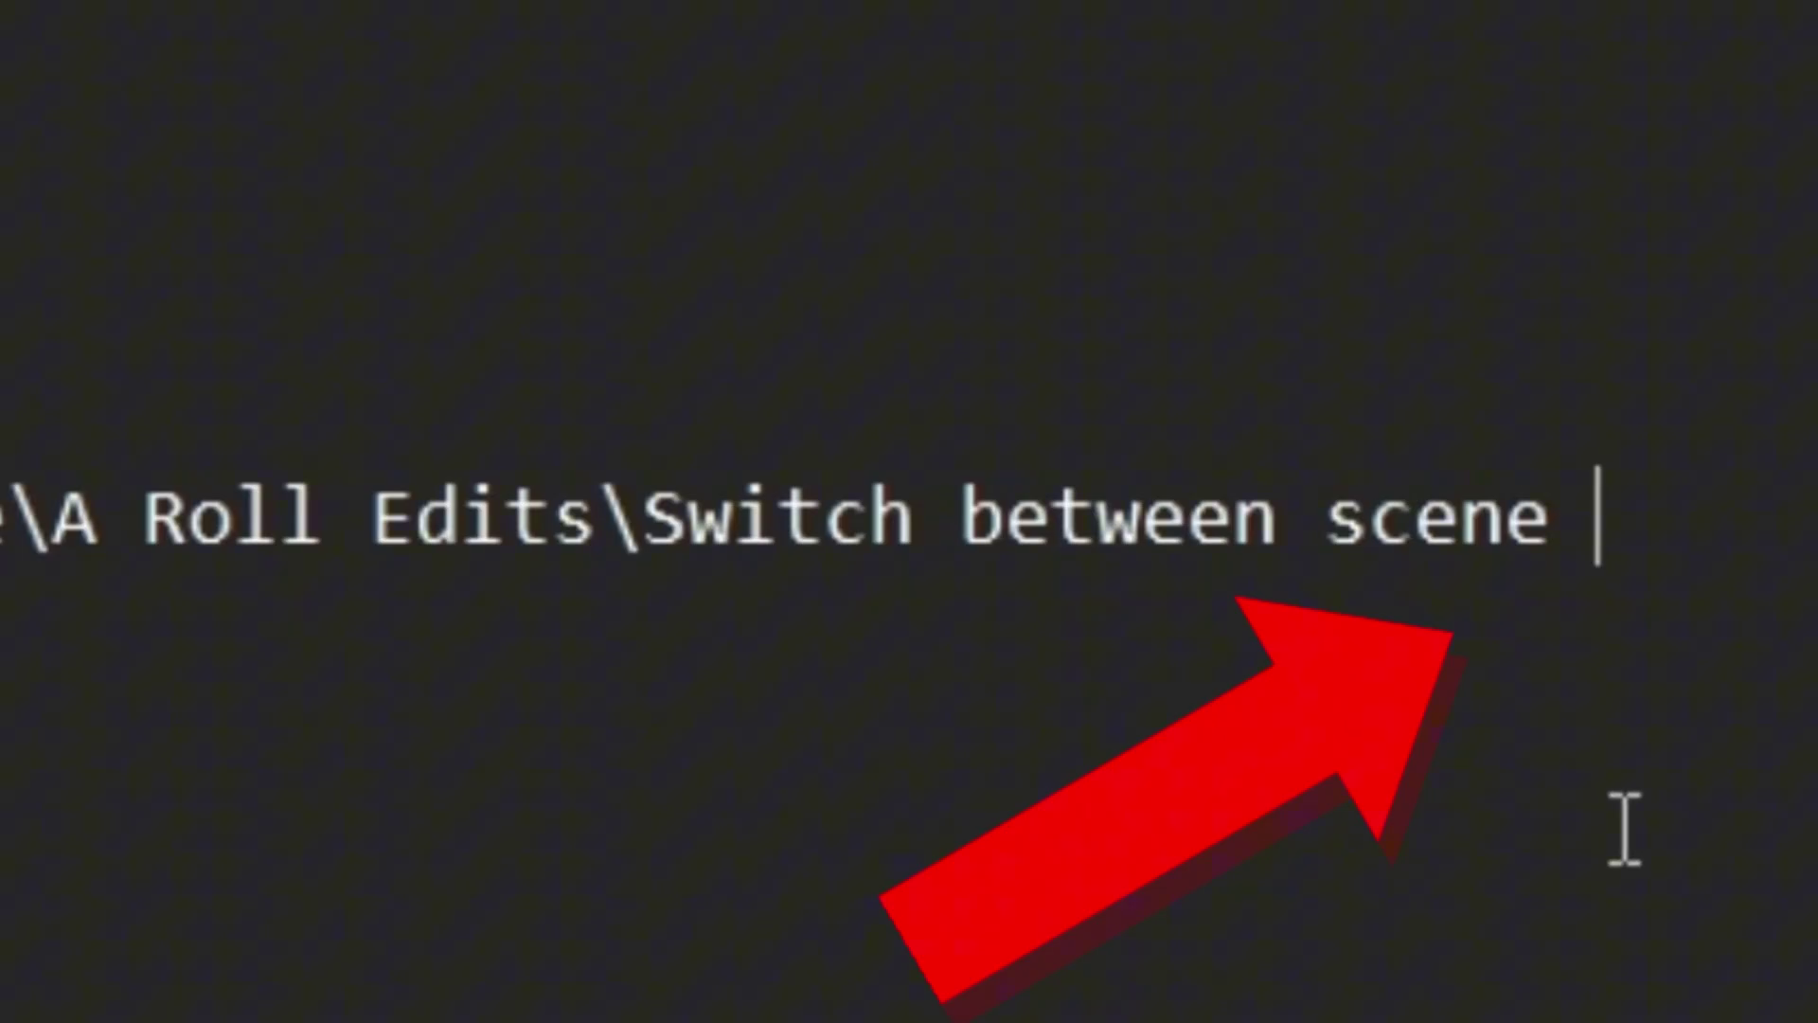
Step: Step the cursor left and right at the pasted path's end to reveal its trailing space
key("Left")
key("Right")
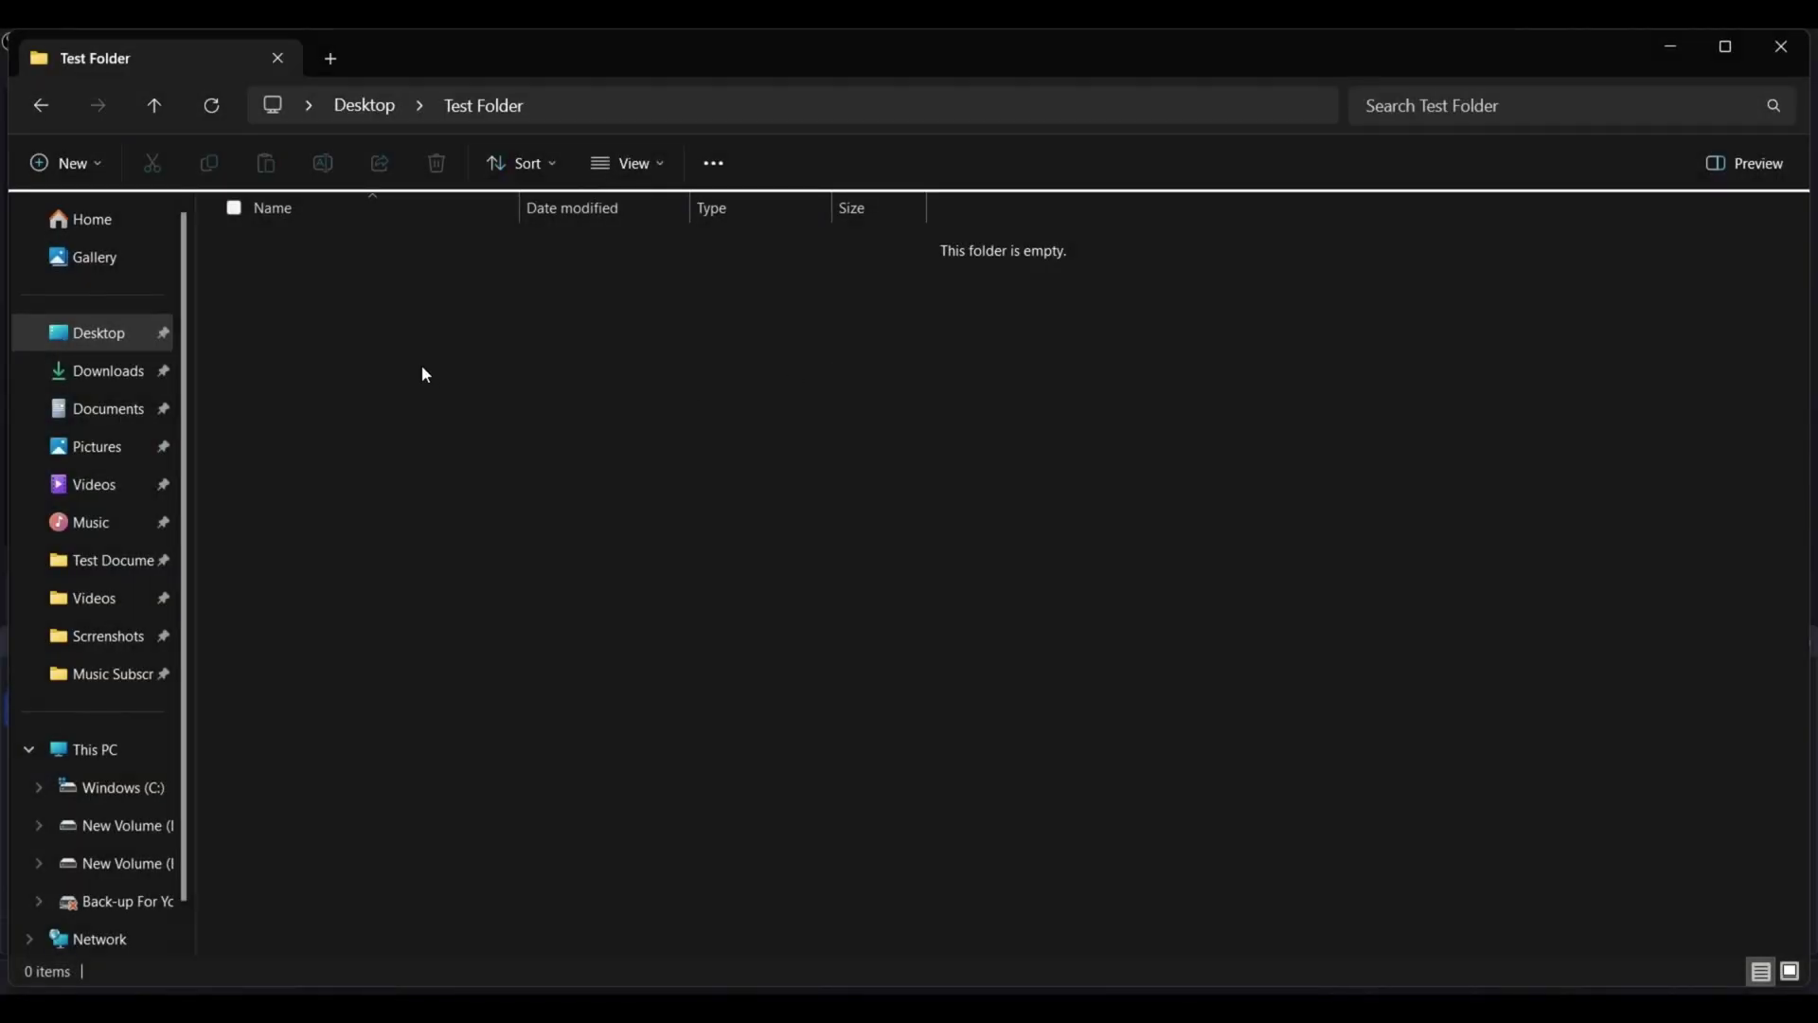
Step: Create a new folder named 'Test Folder 2' in Test Folder, then start renaming it
right_click(412, 329)
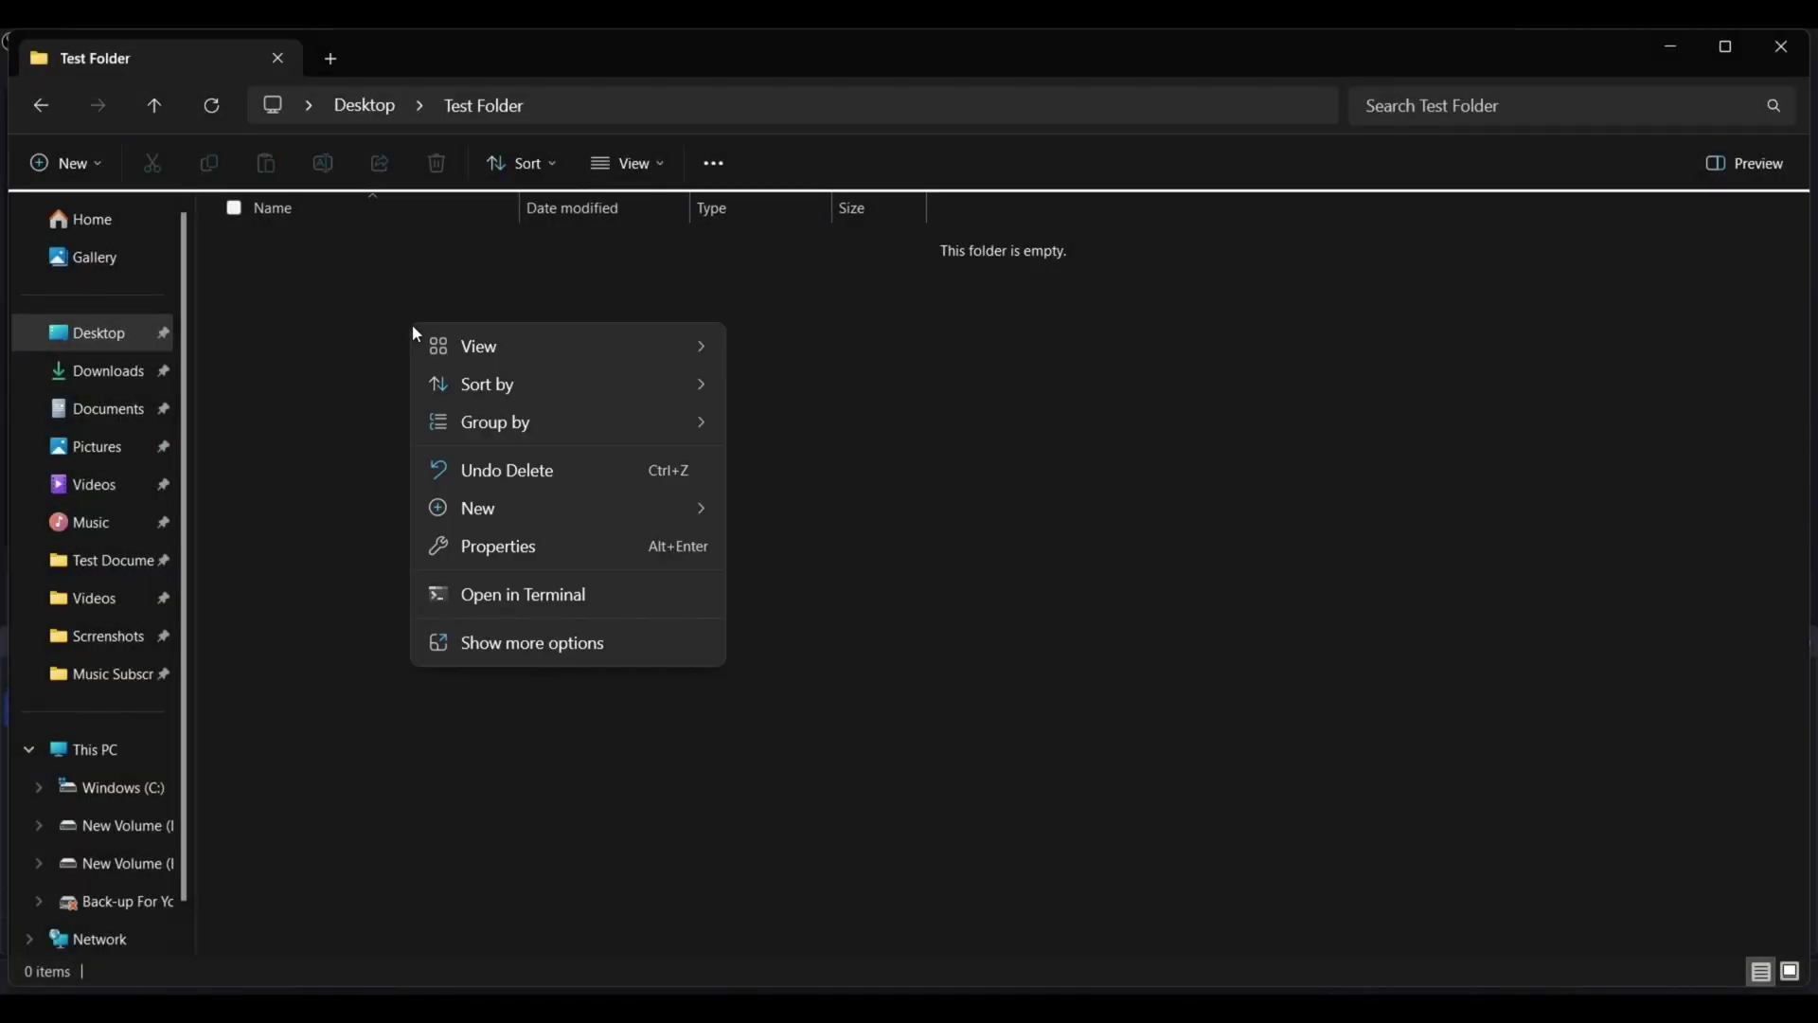
mouse_move(643, 509)
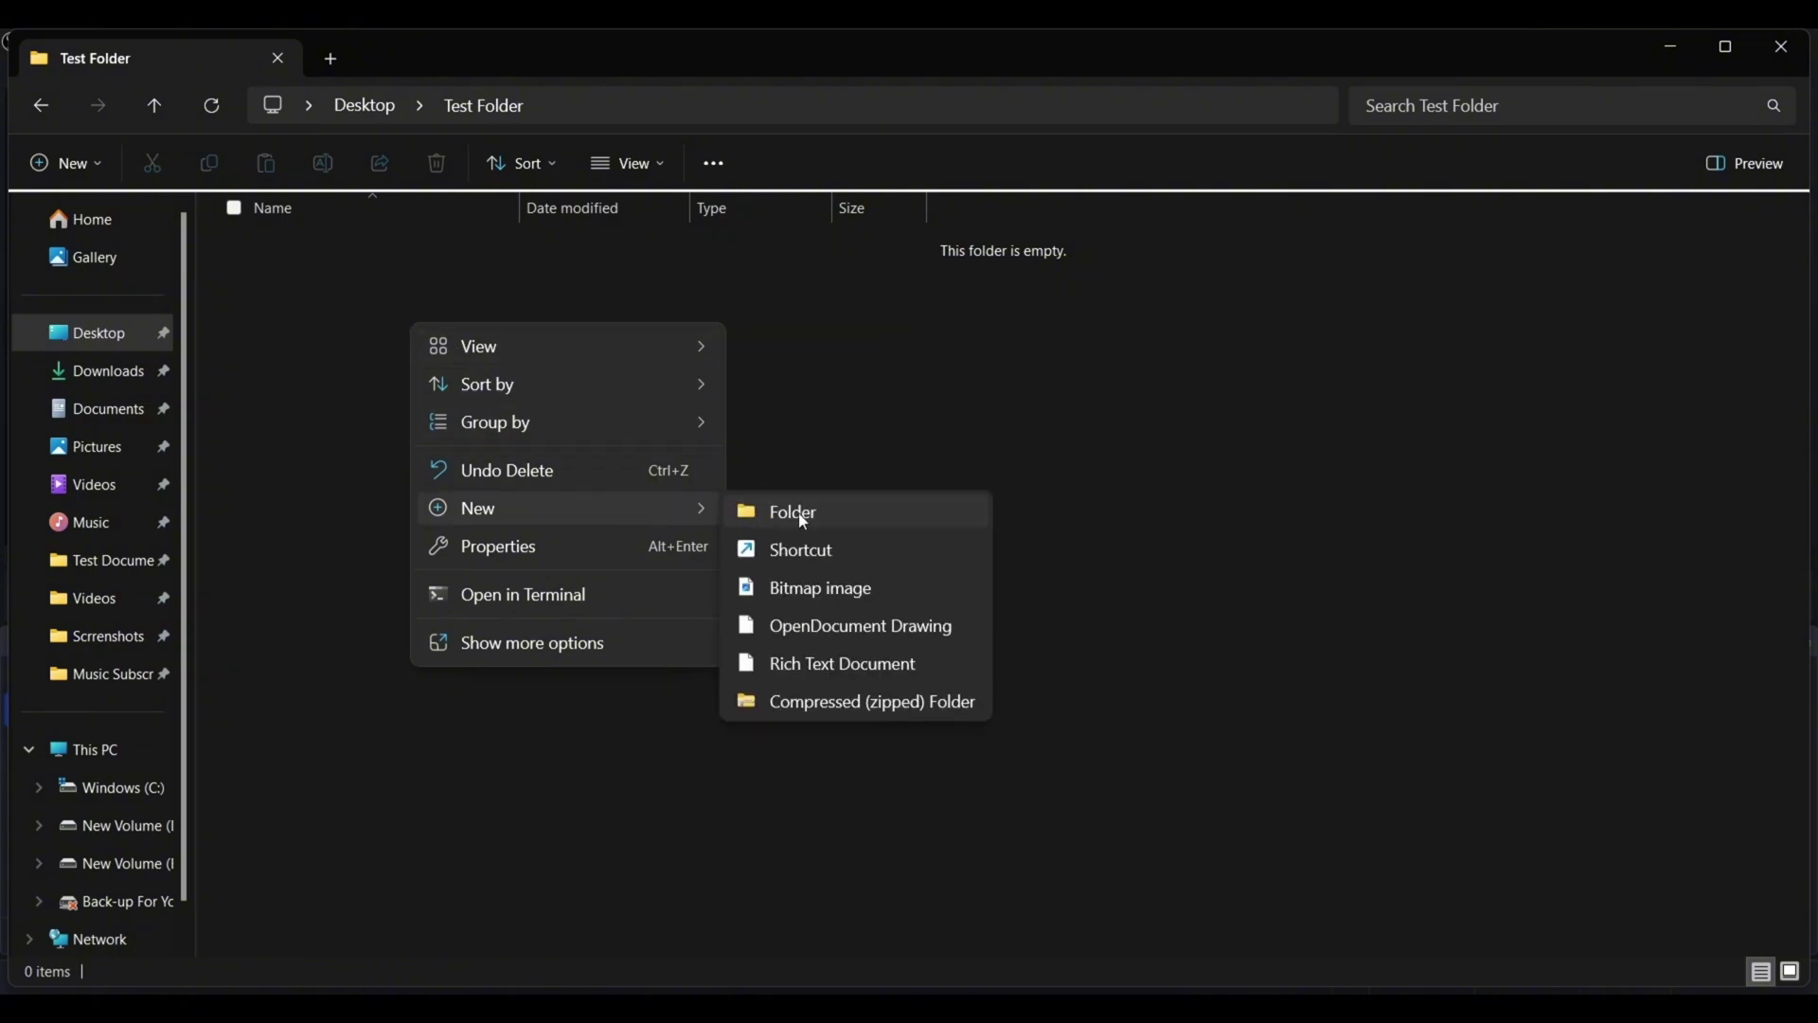
left_click(762, 514)
type("Test")
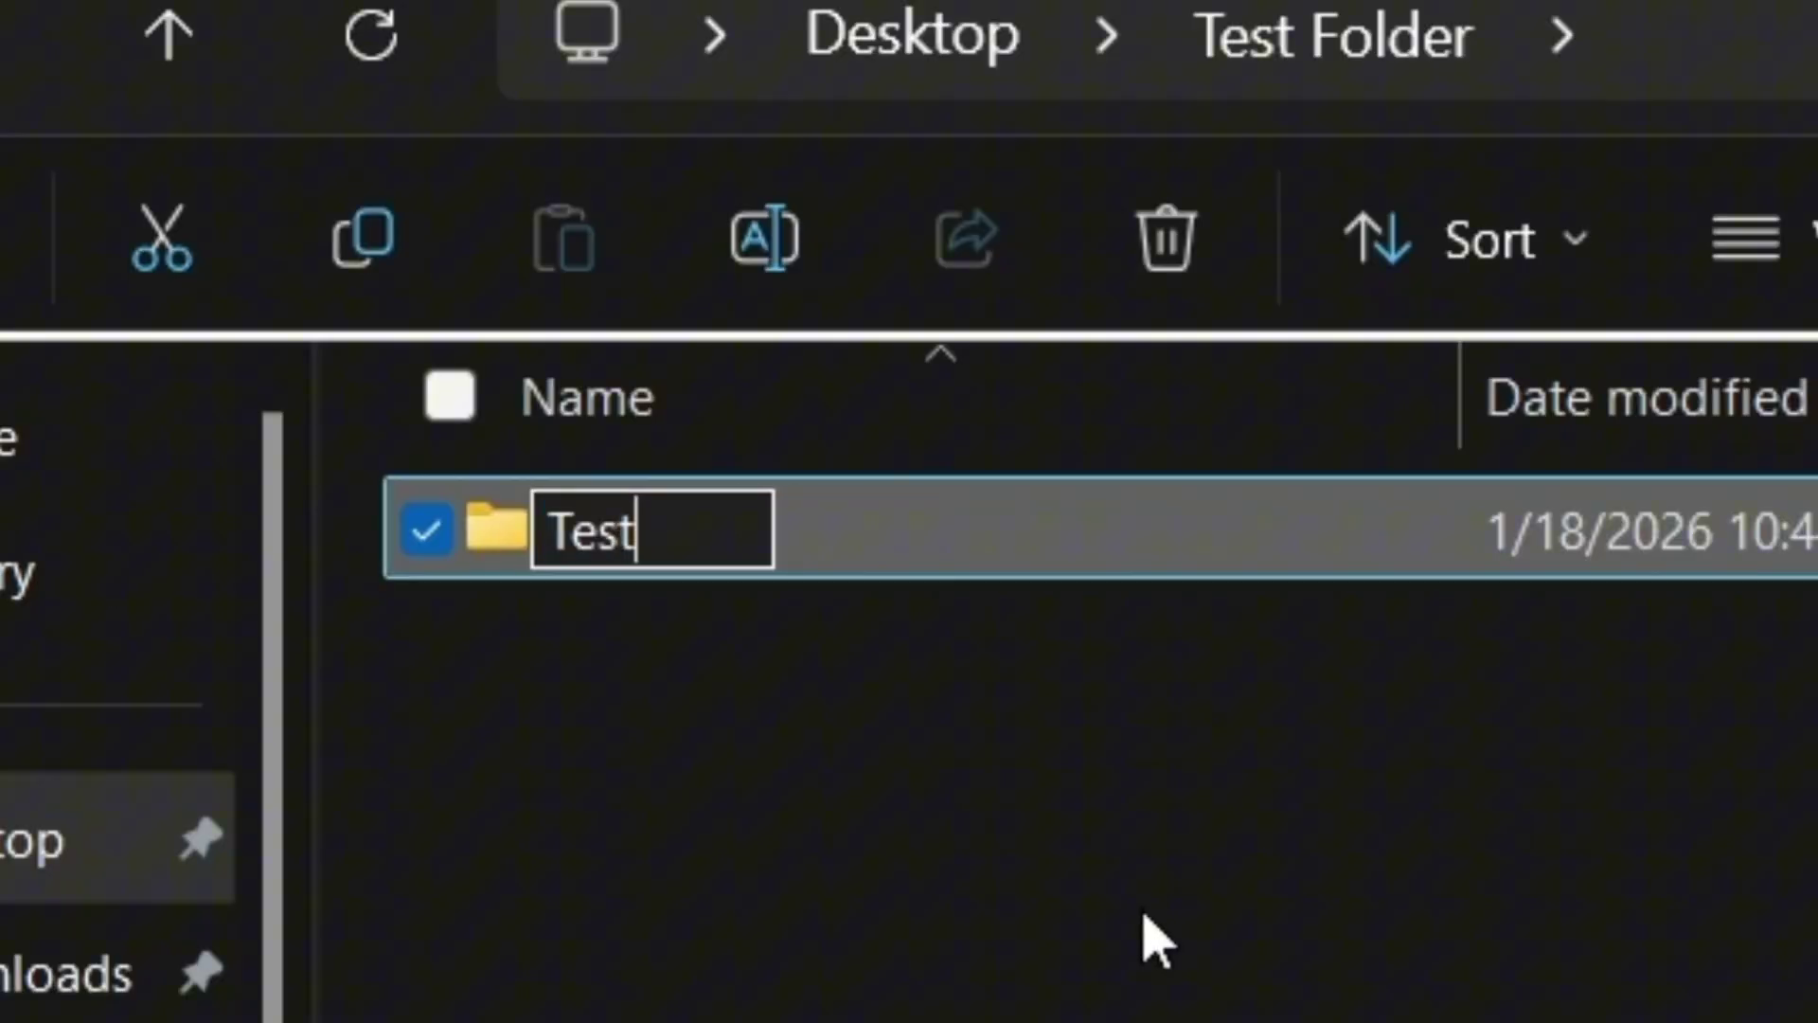
type(" Folder 2")
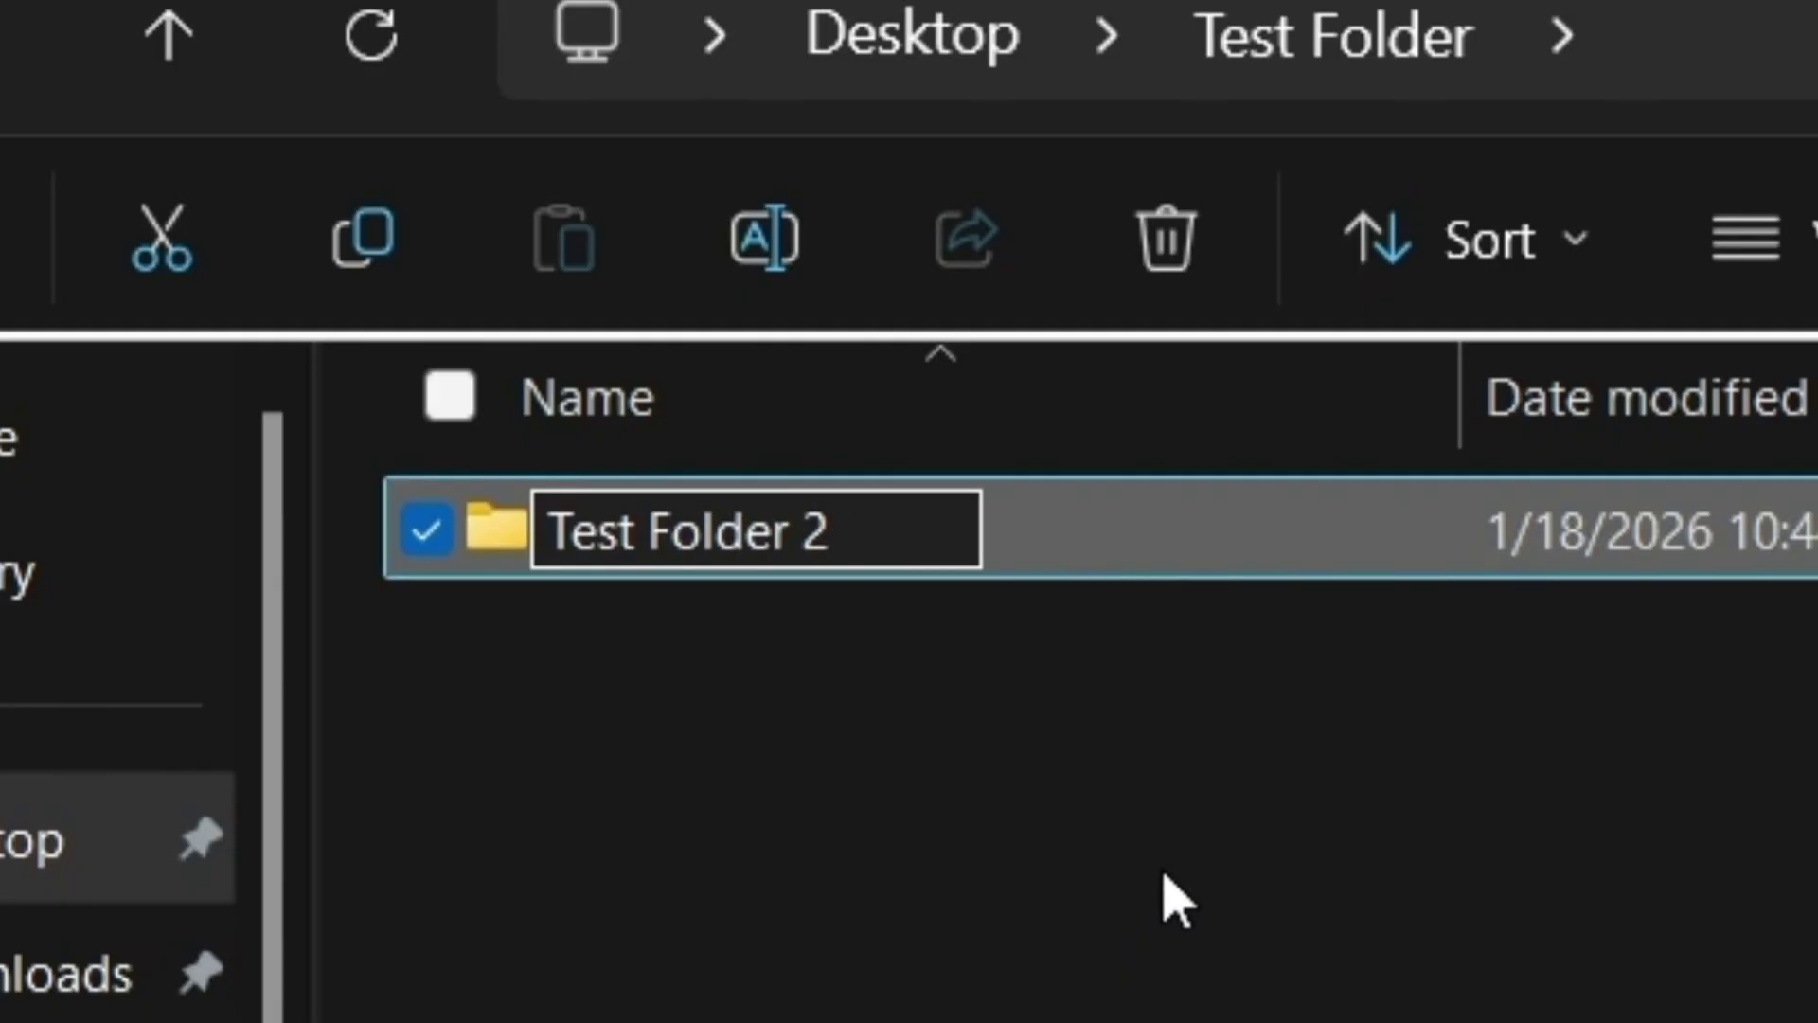
key("Return")
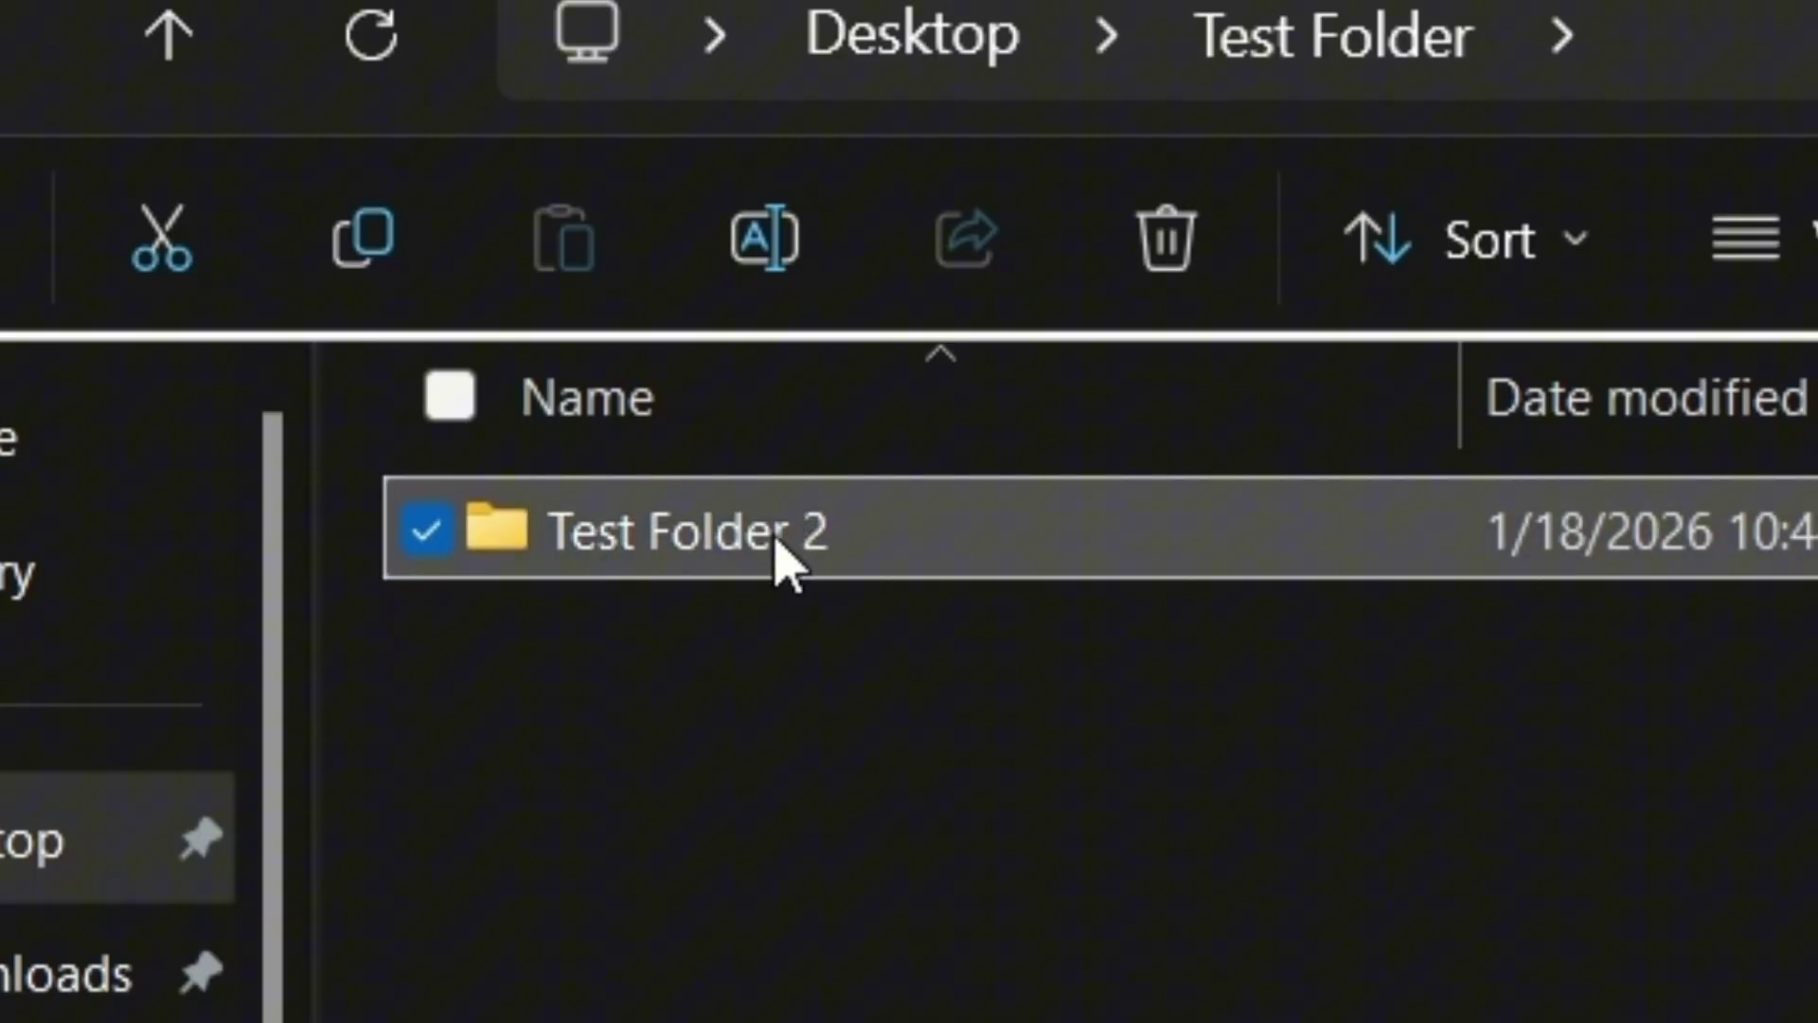
right_click(778, 540)
left_click(1200, 658)
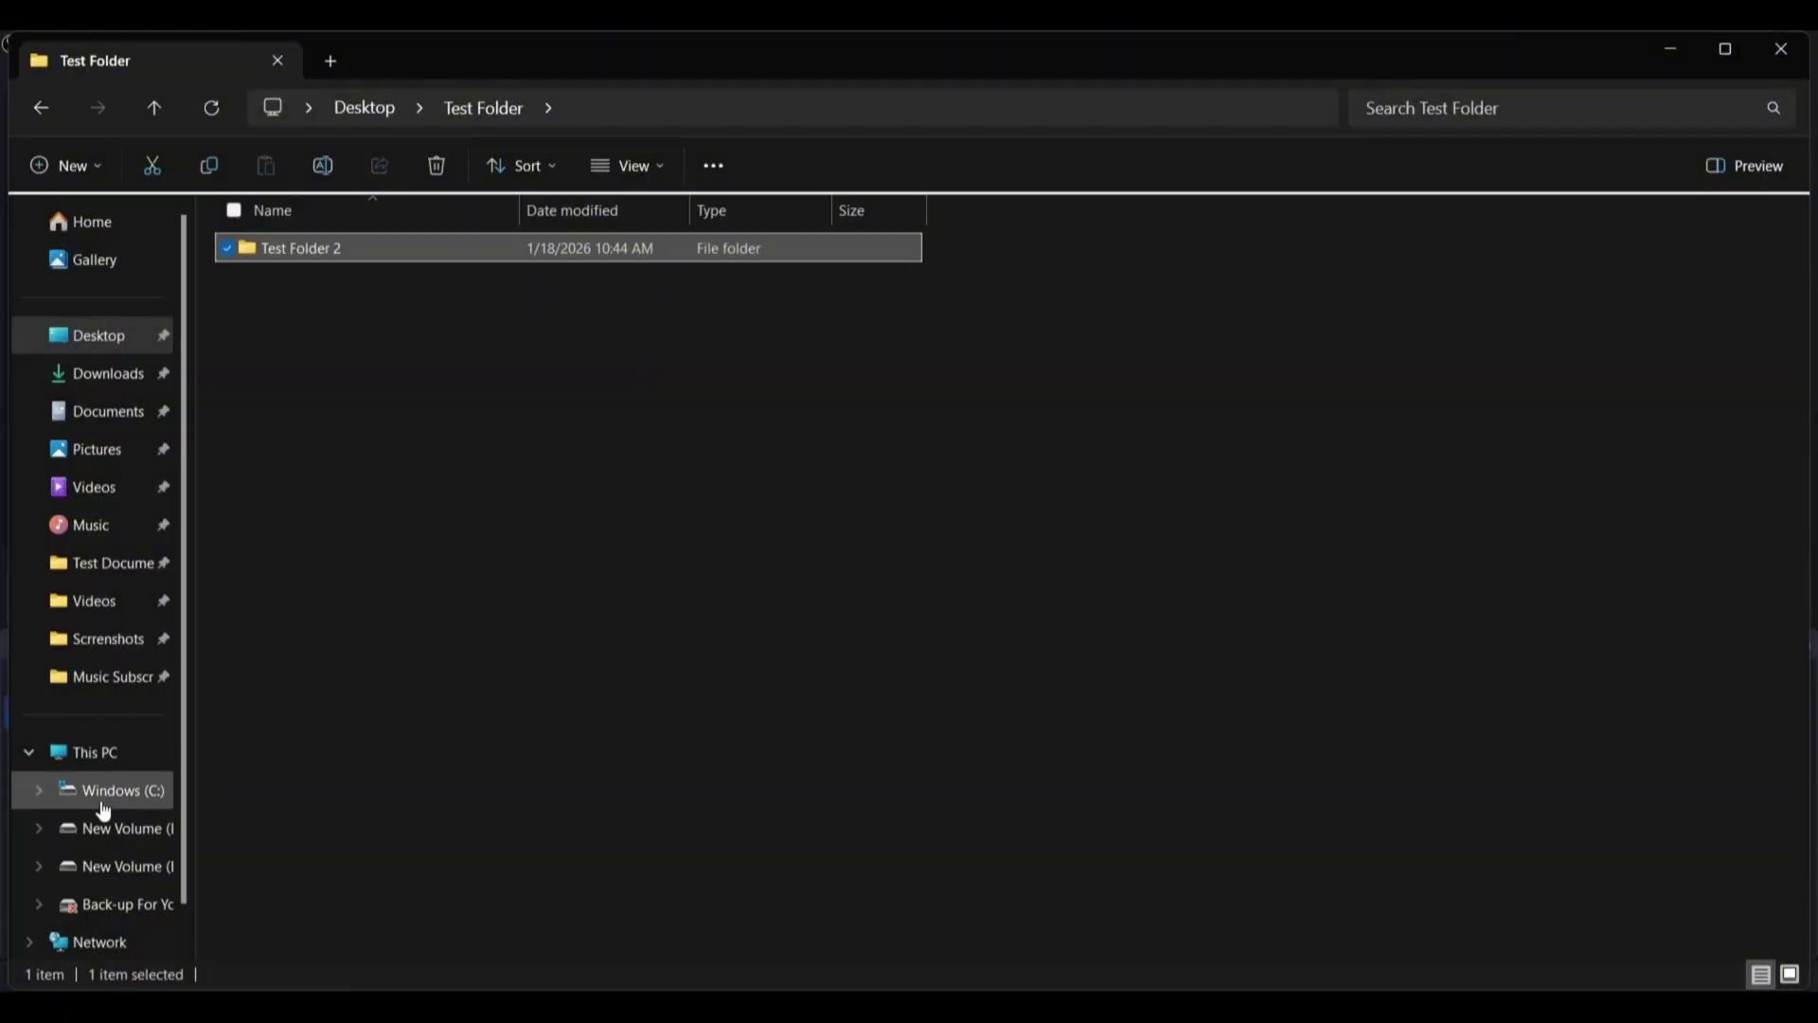
Step: Add Switch between scene to a 7-Zip archive with Delete files after compression enabled
left_click(119, 833)
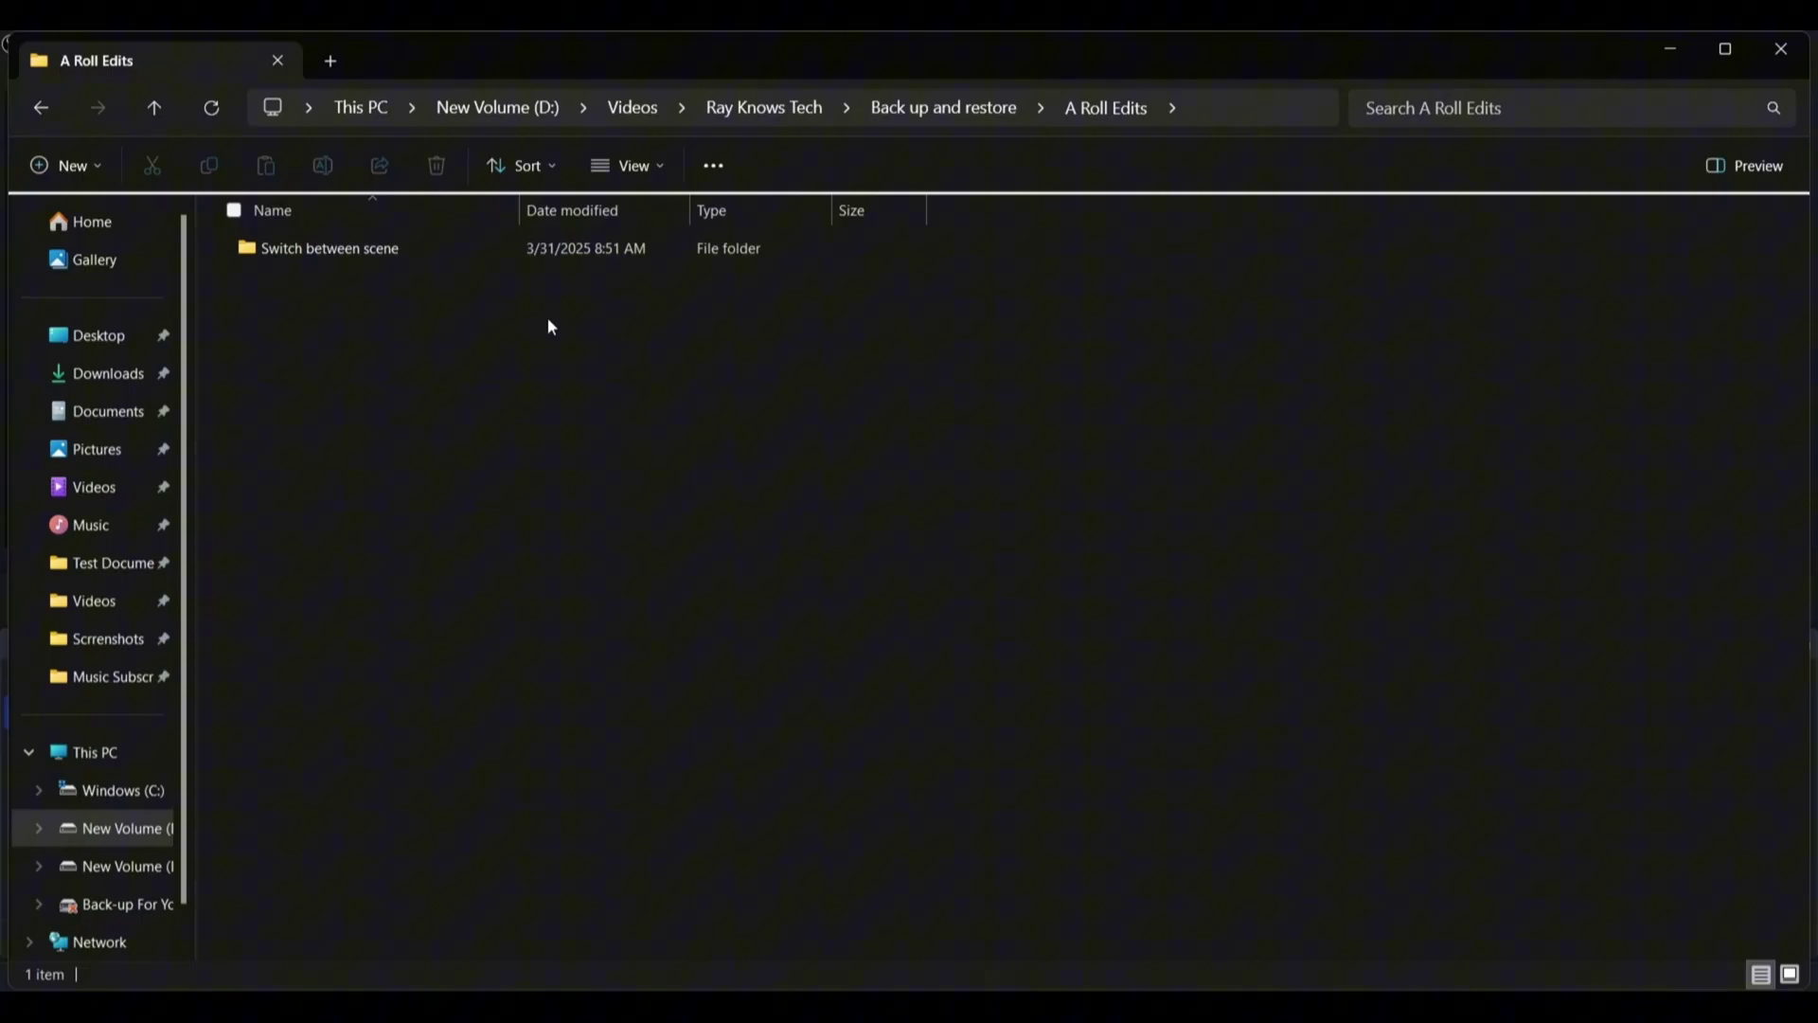
right_click(387, 259)
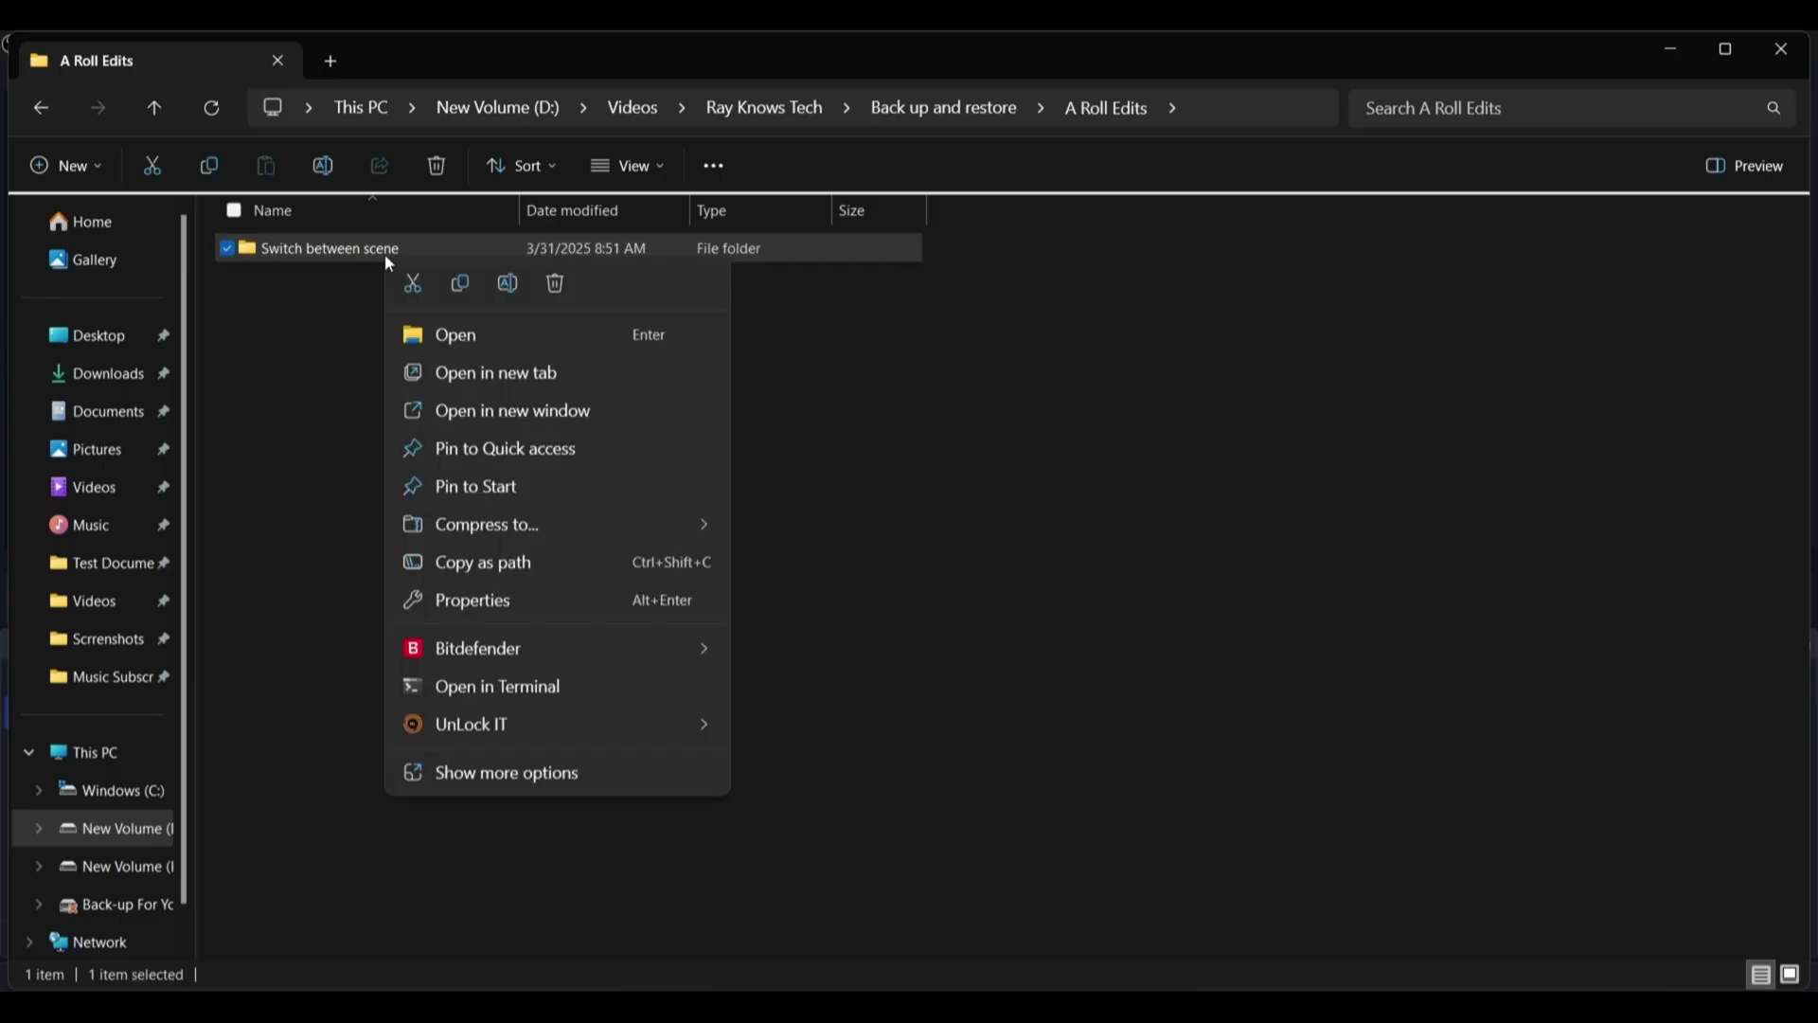
left_click(567, 782)
mouse_move(567, 512)
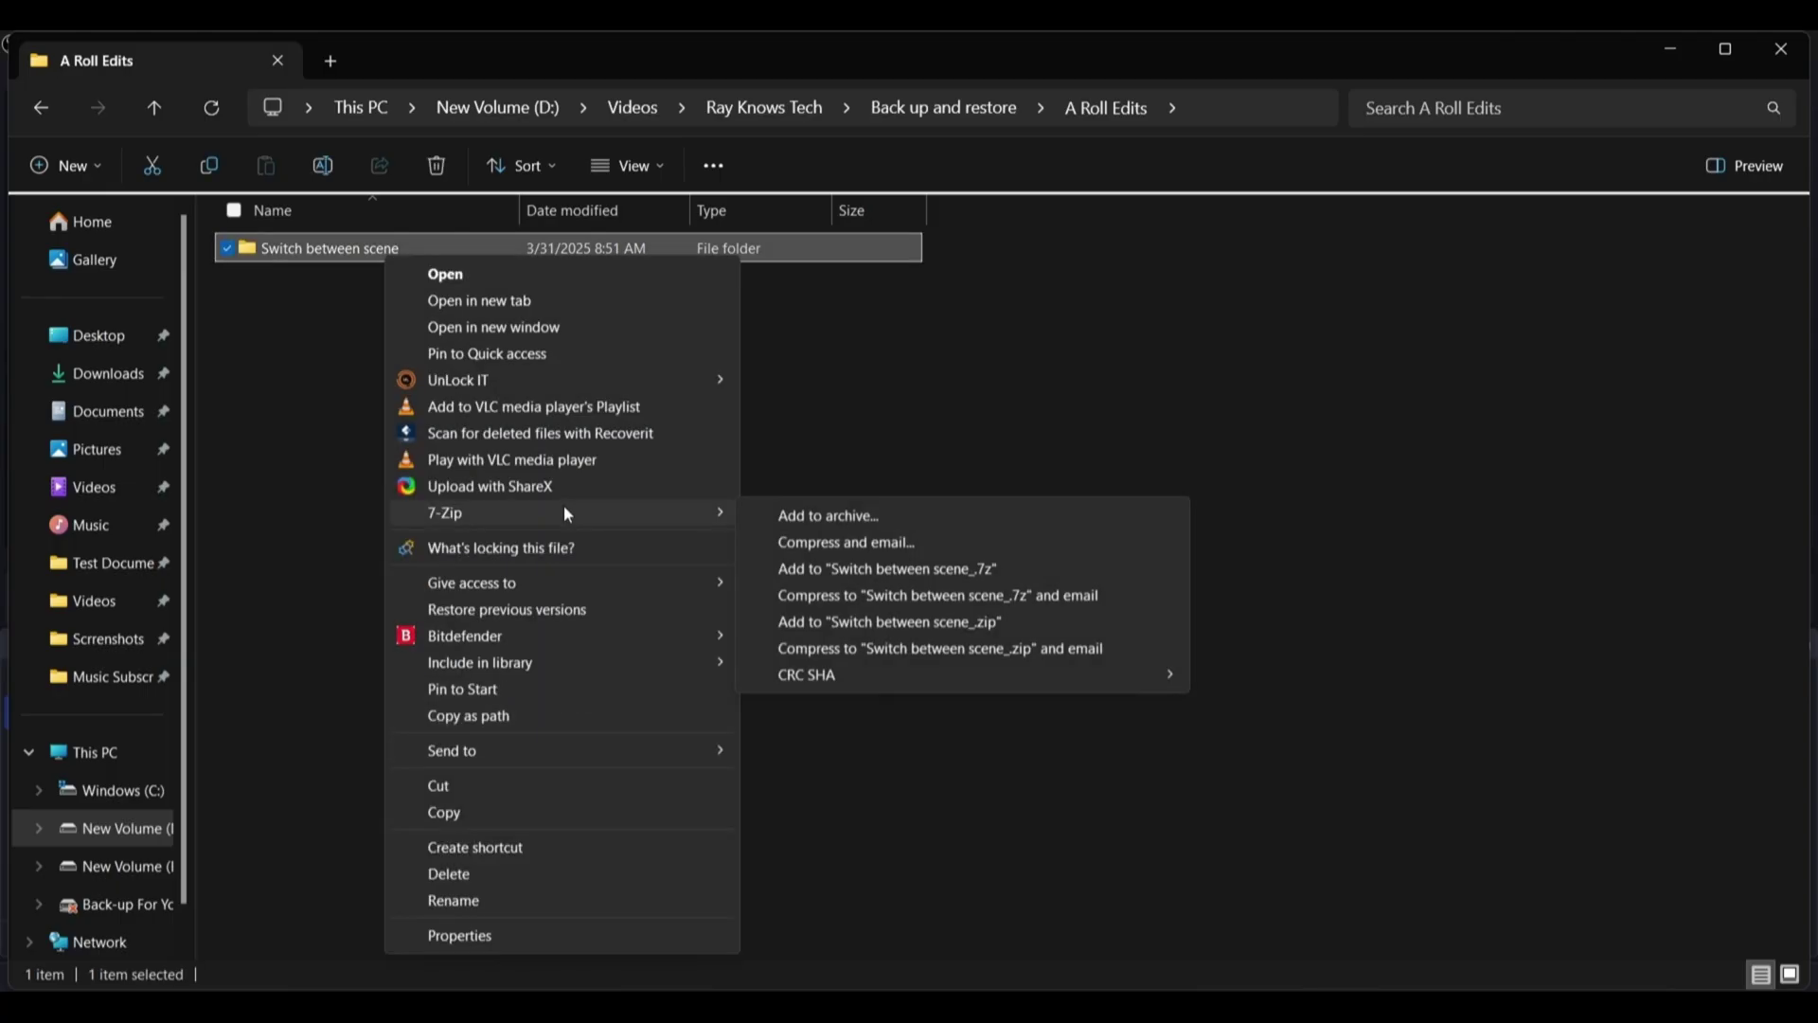
left_click(869, 517)
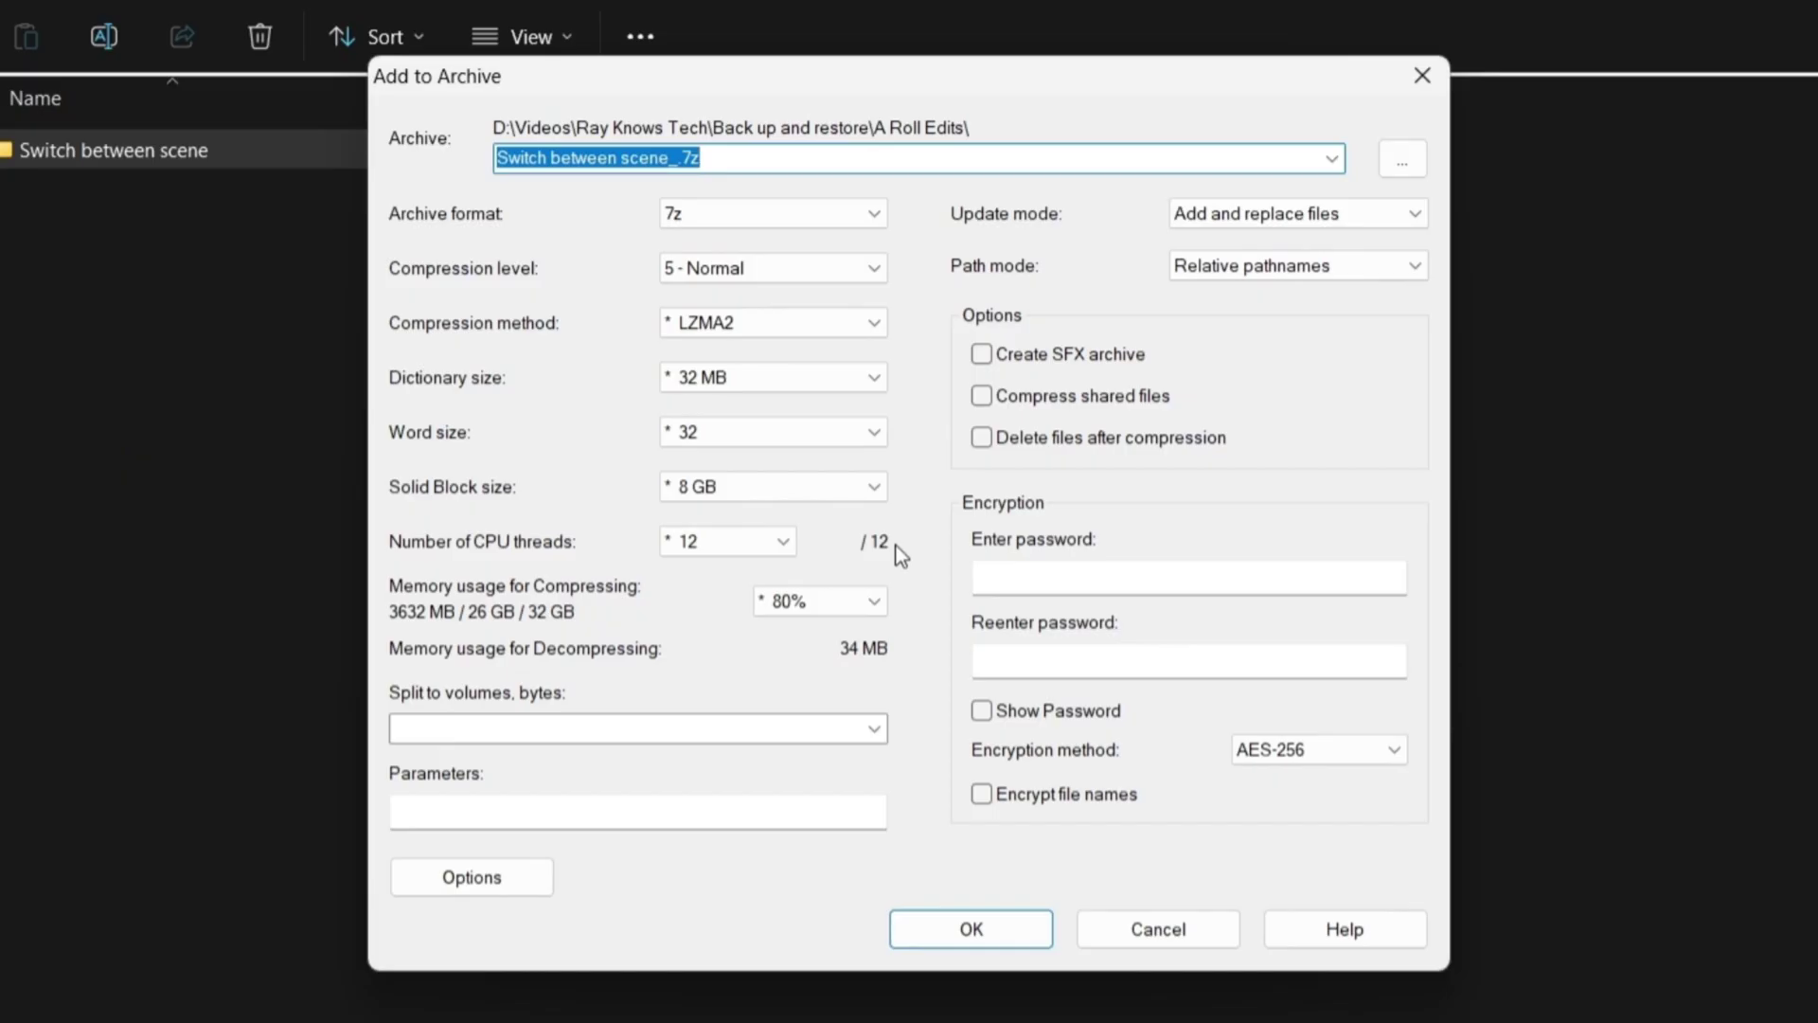
left_click(983, 438)
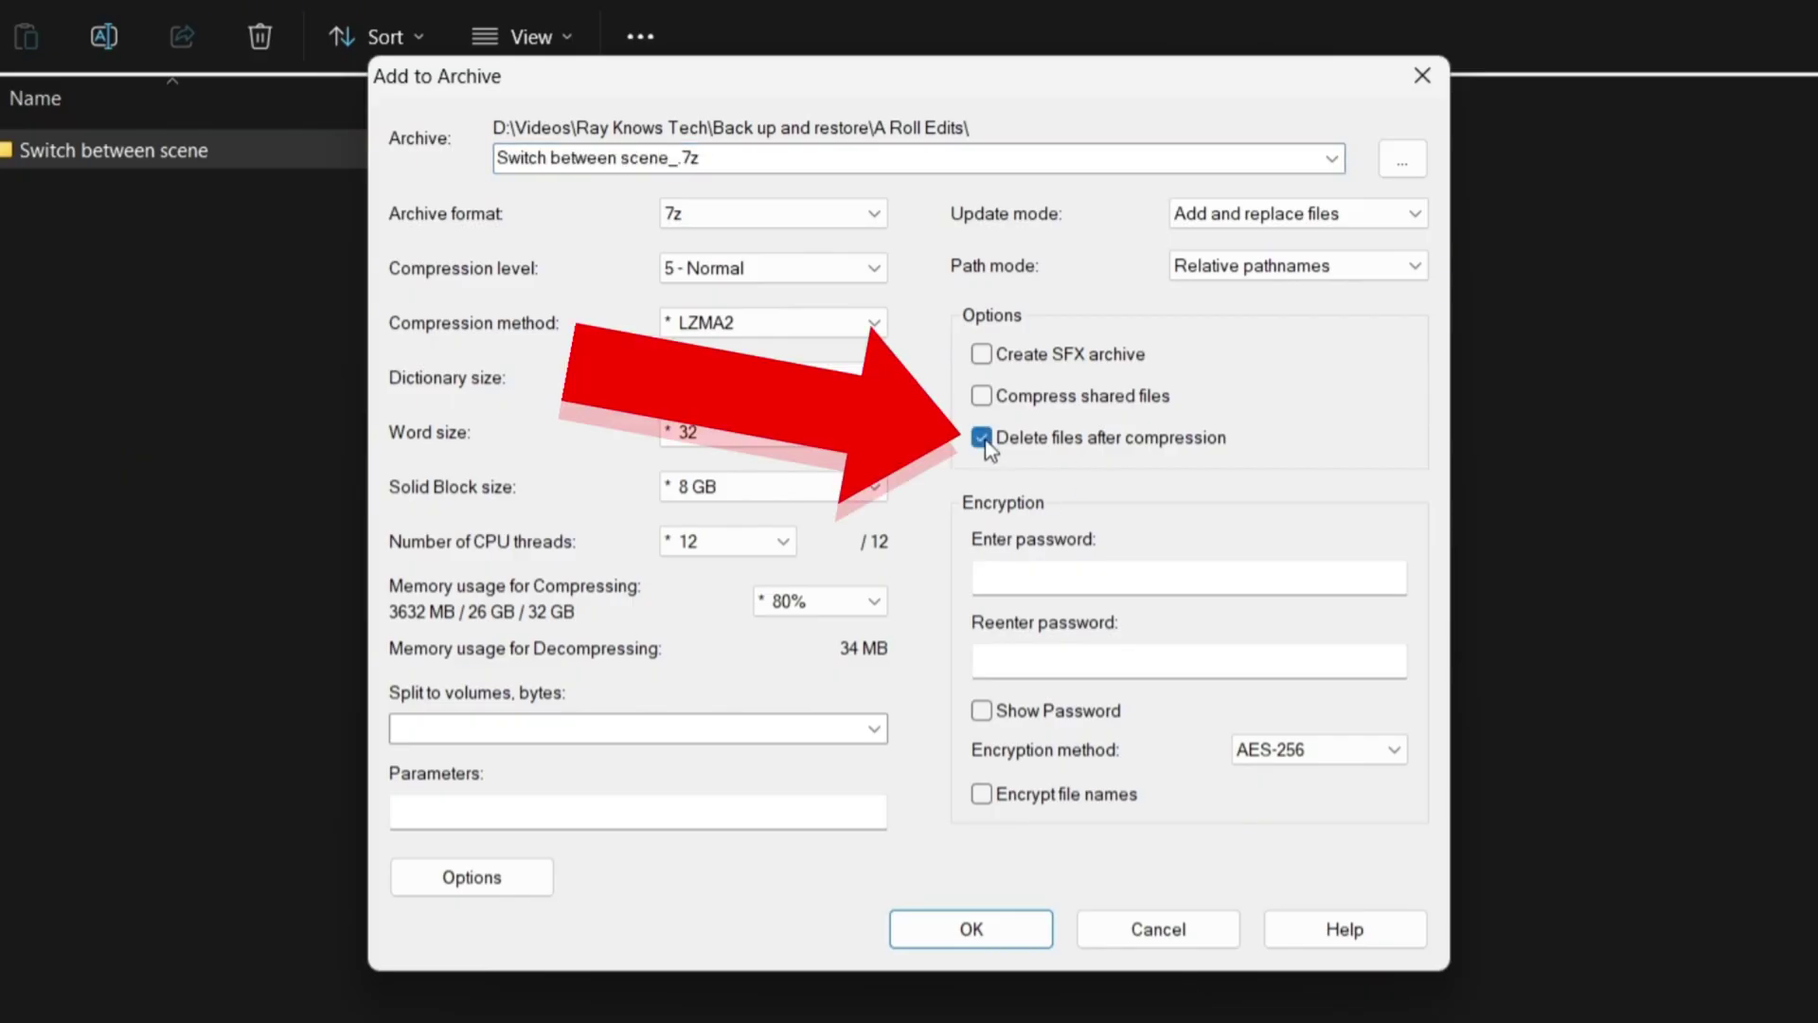
left_click(1001, 941)
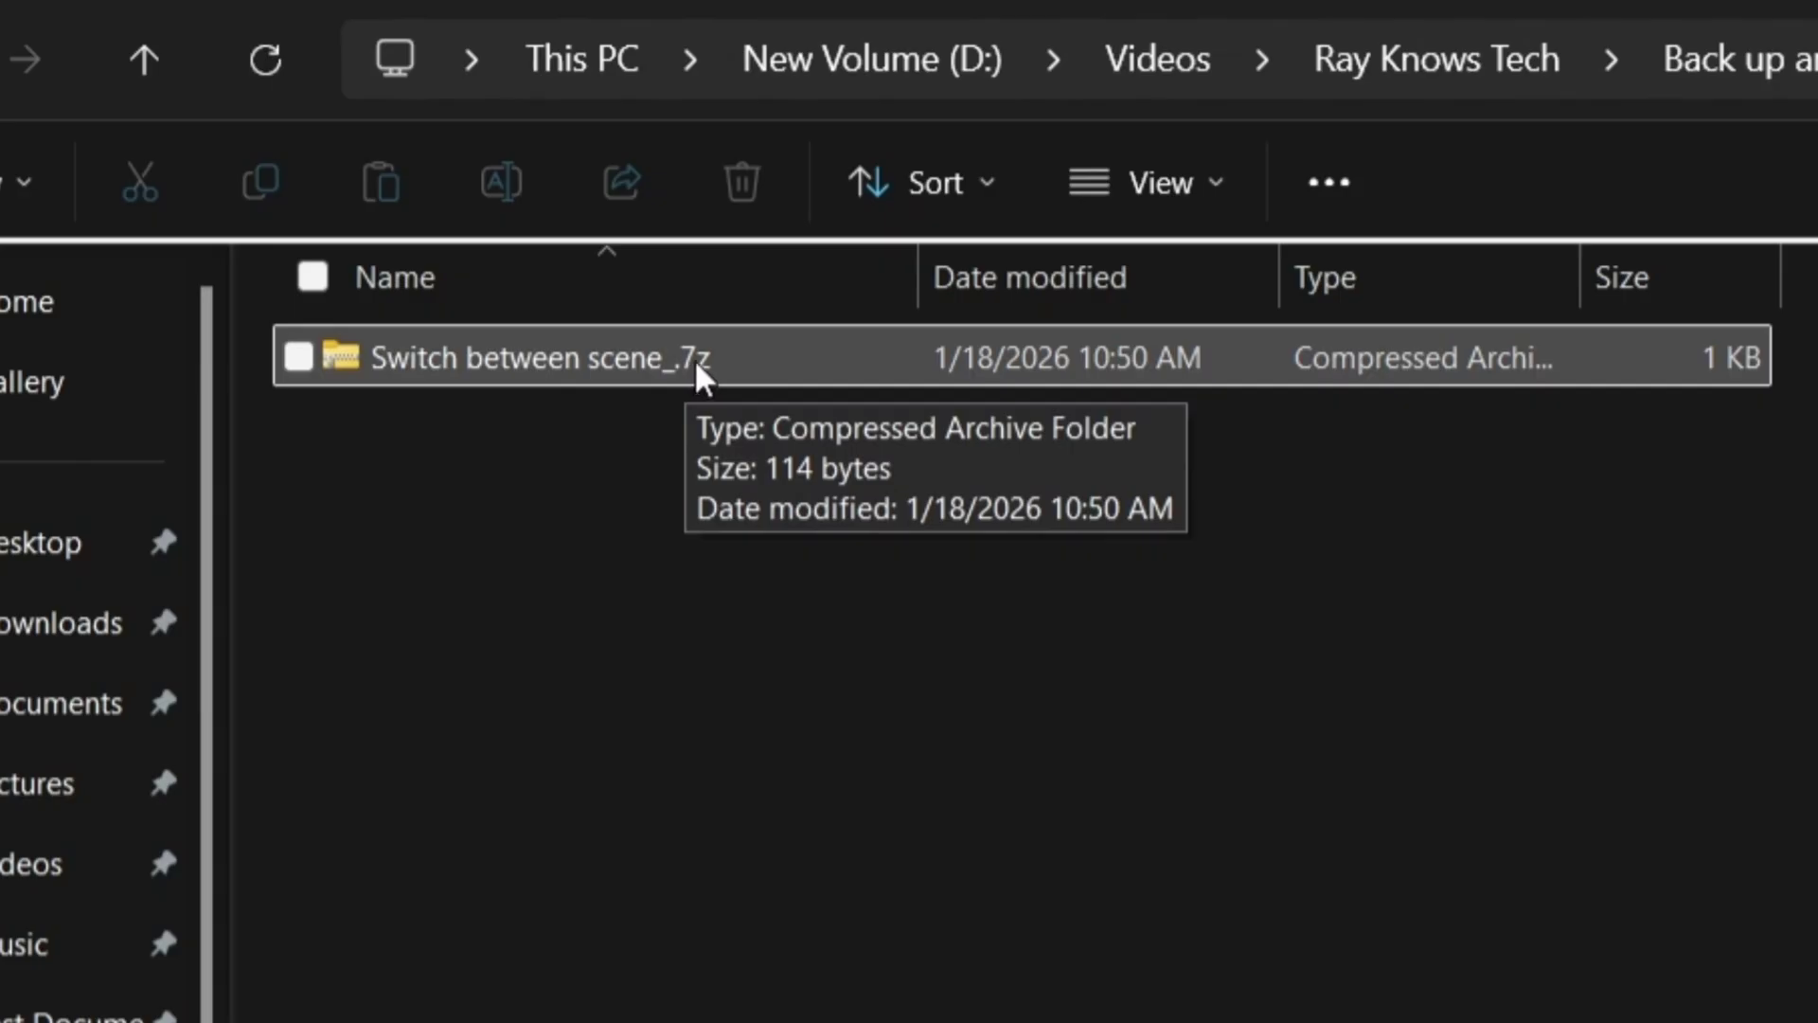
Step: Delete the Switch between scene_.7z archive from A Roll Edits
left_click(695, 360)
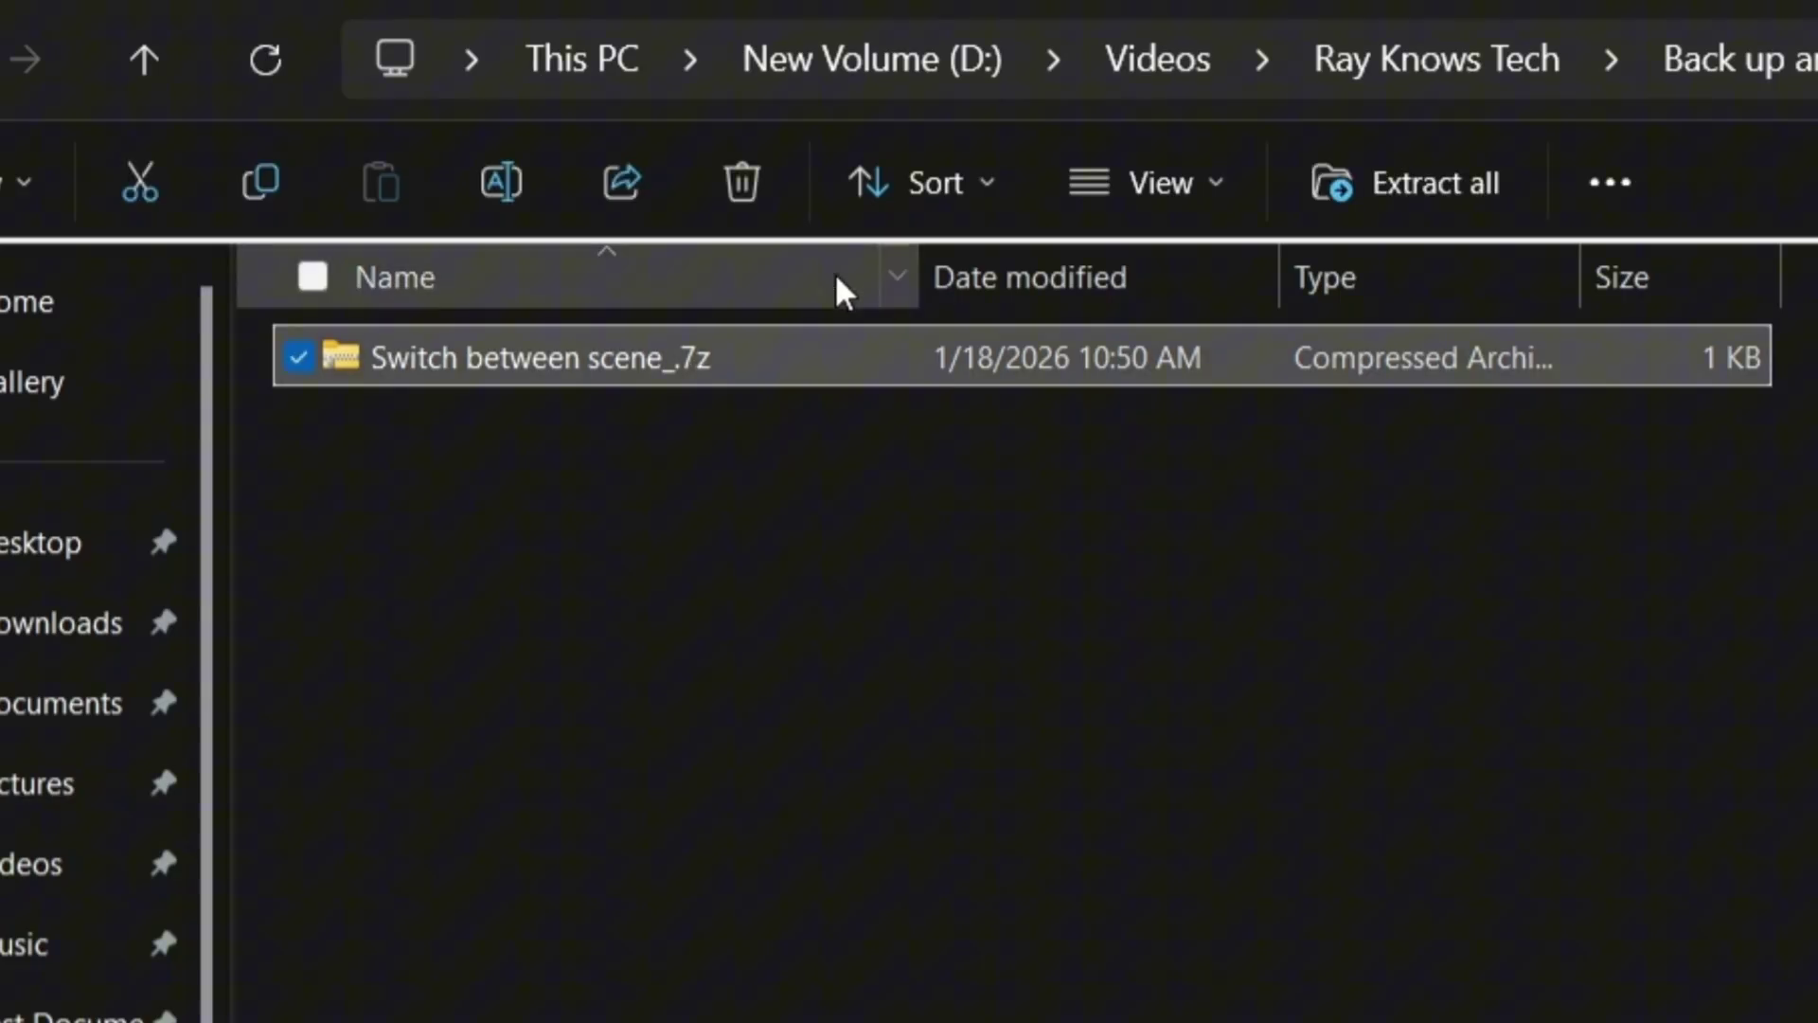
left_click(742, 183)
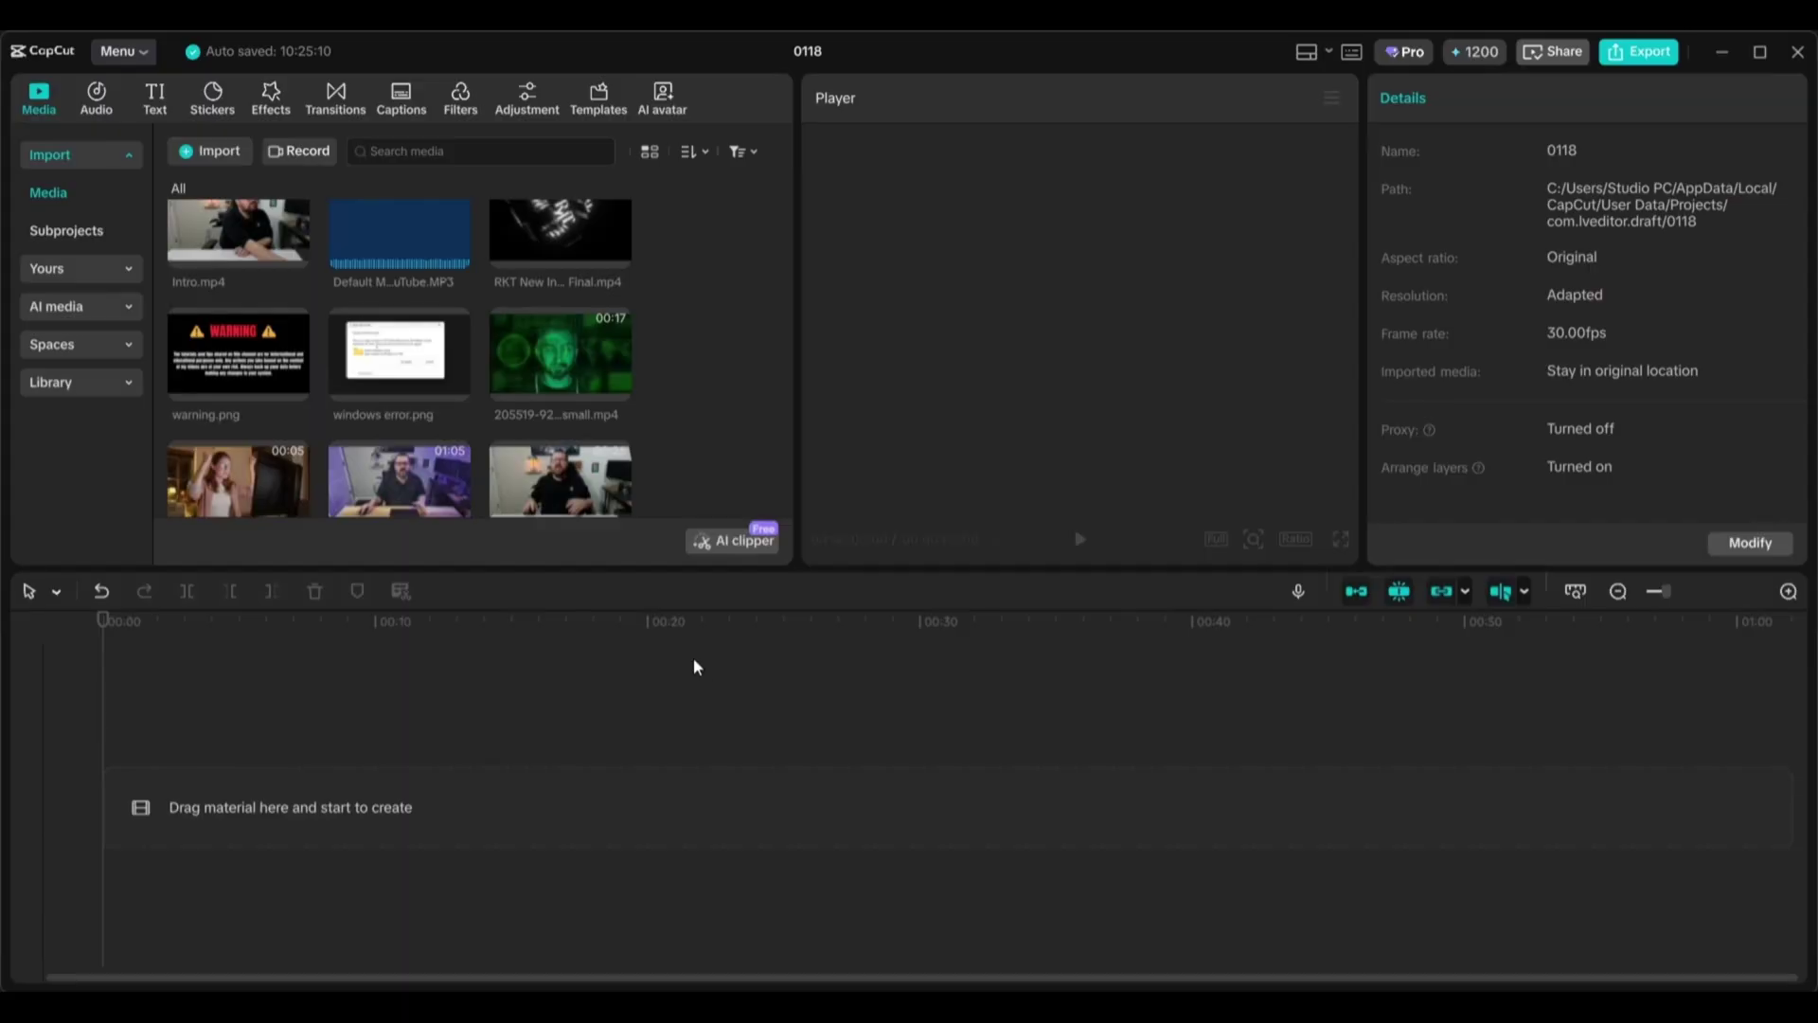
Step: Add the frustrated pc user clip to the CapCut timeline
scroll(763, 443, "down", 3)
scroll(765, 438, "down", 2)
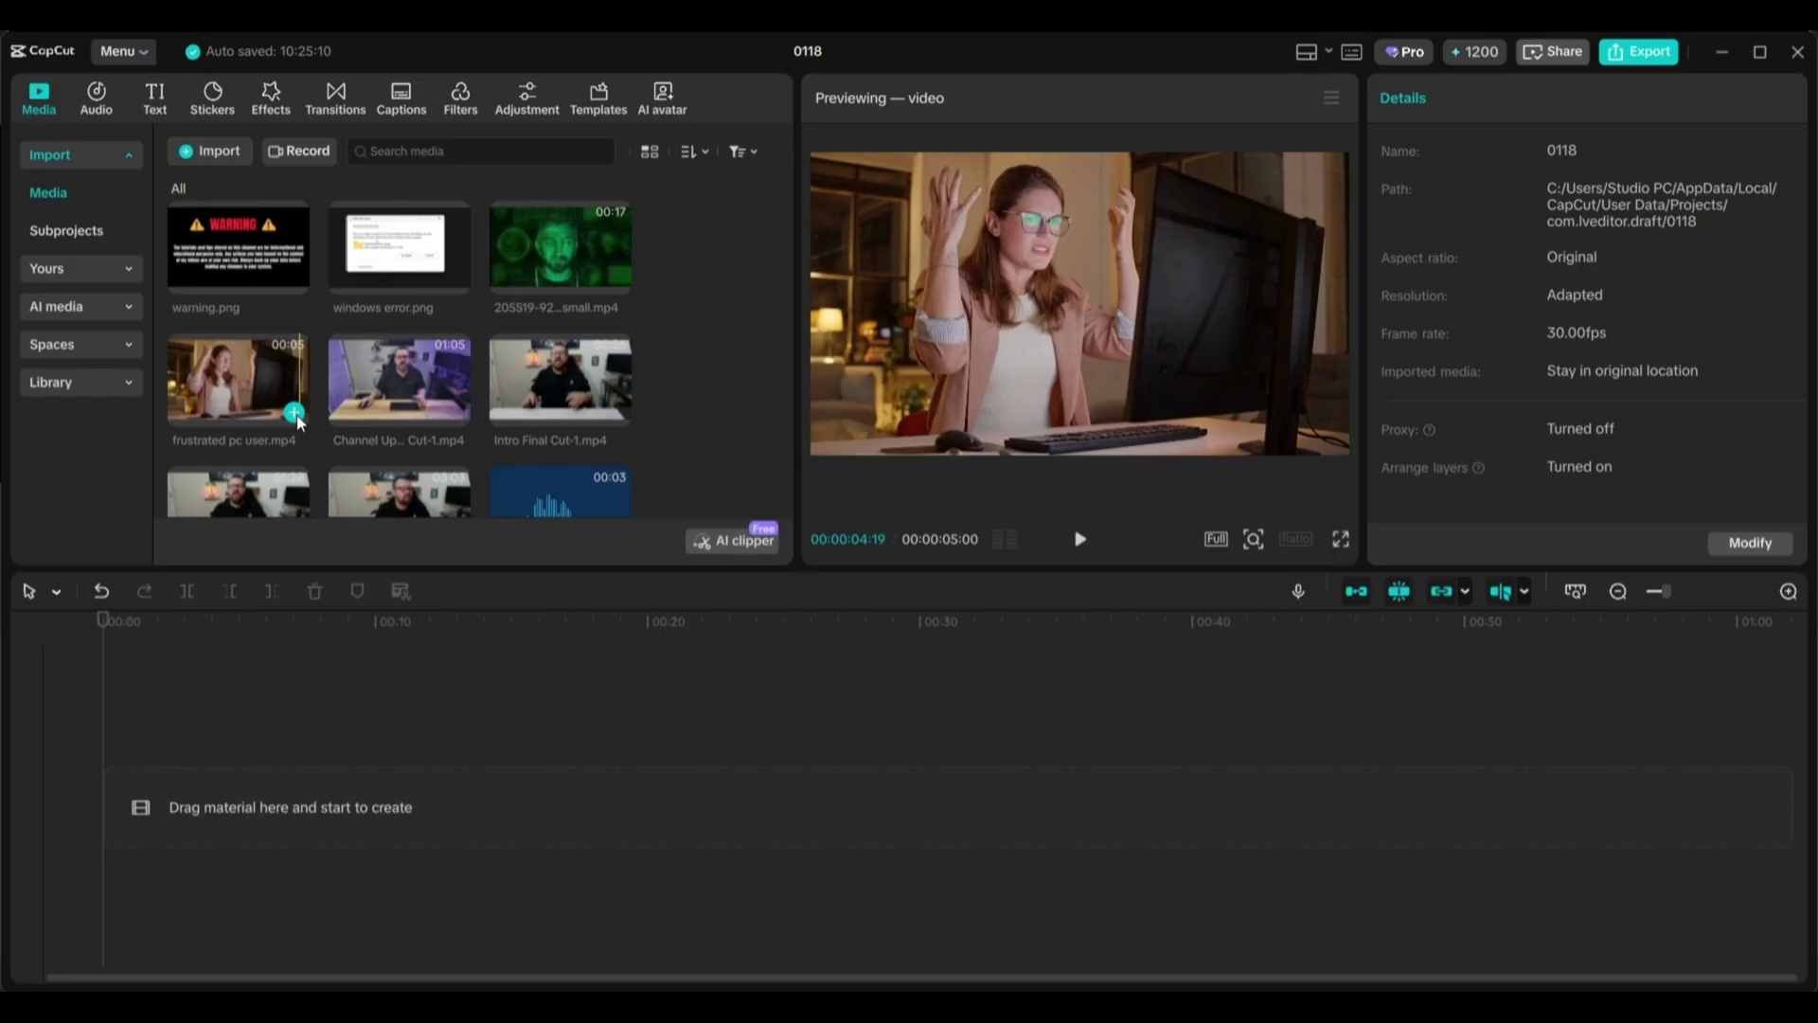
left_click(295, 409)
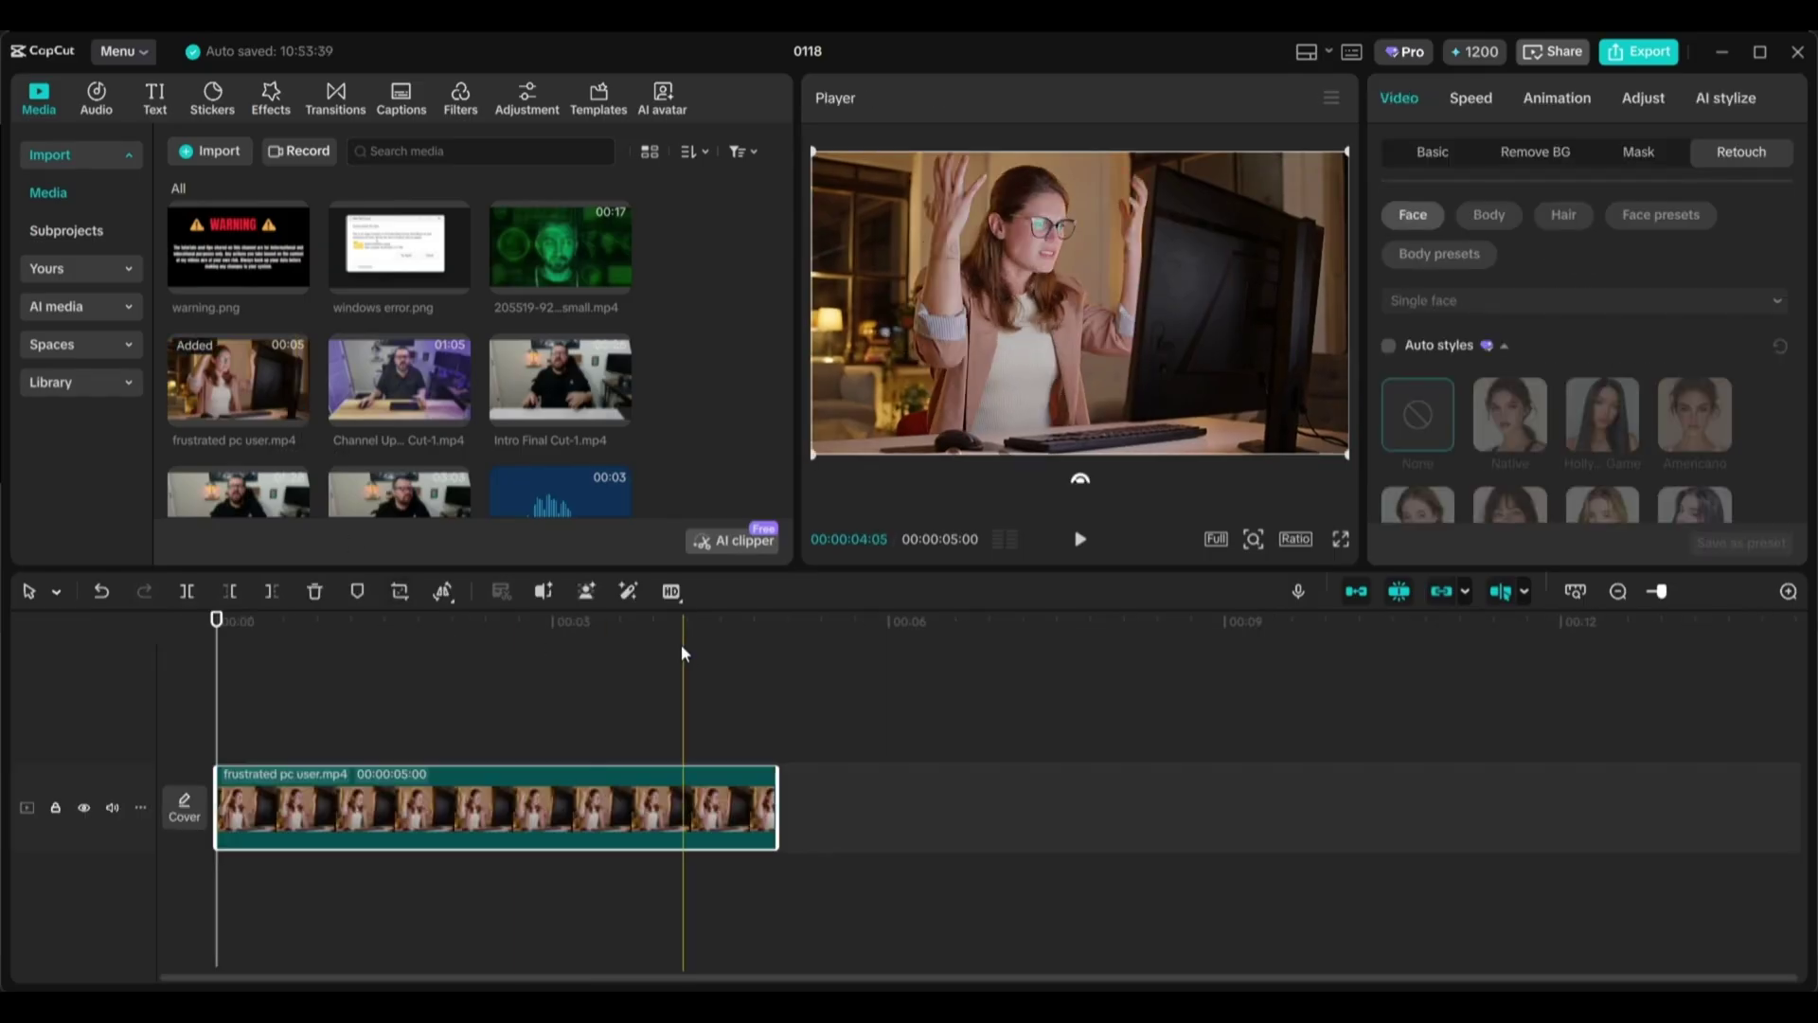
right_click(521, 801)
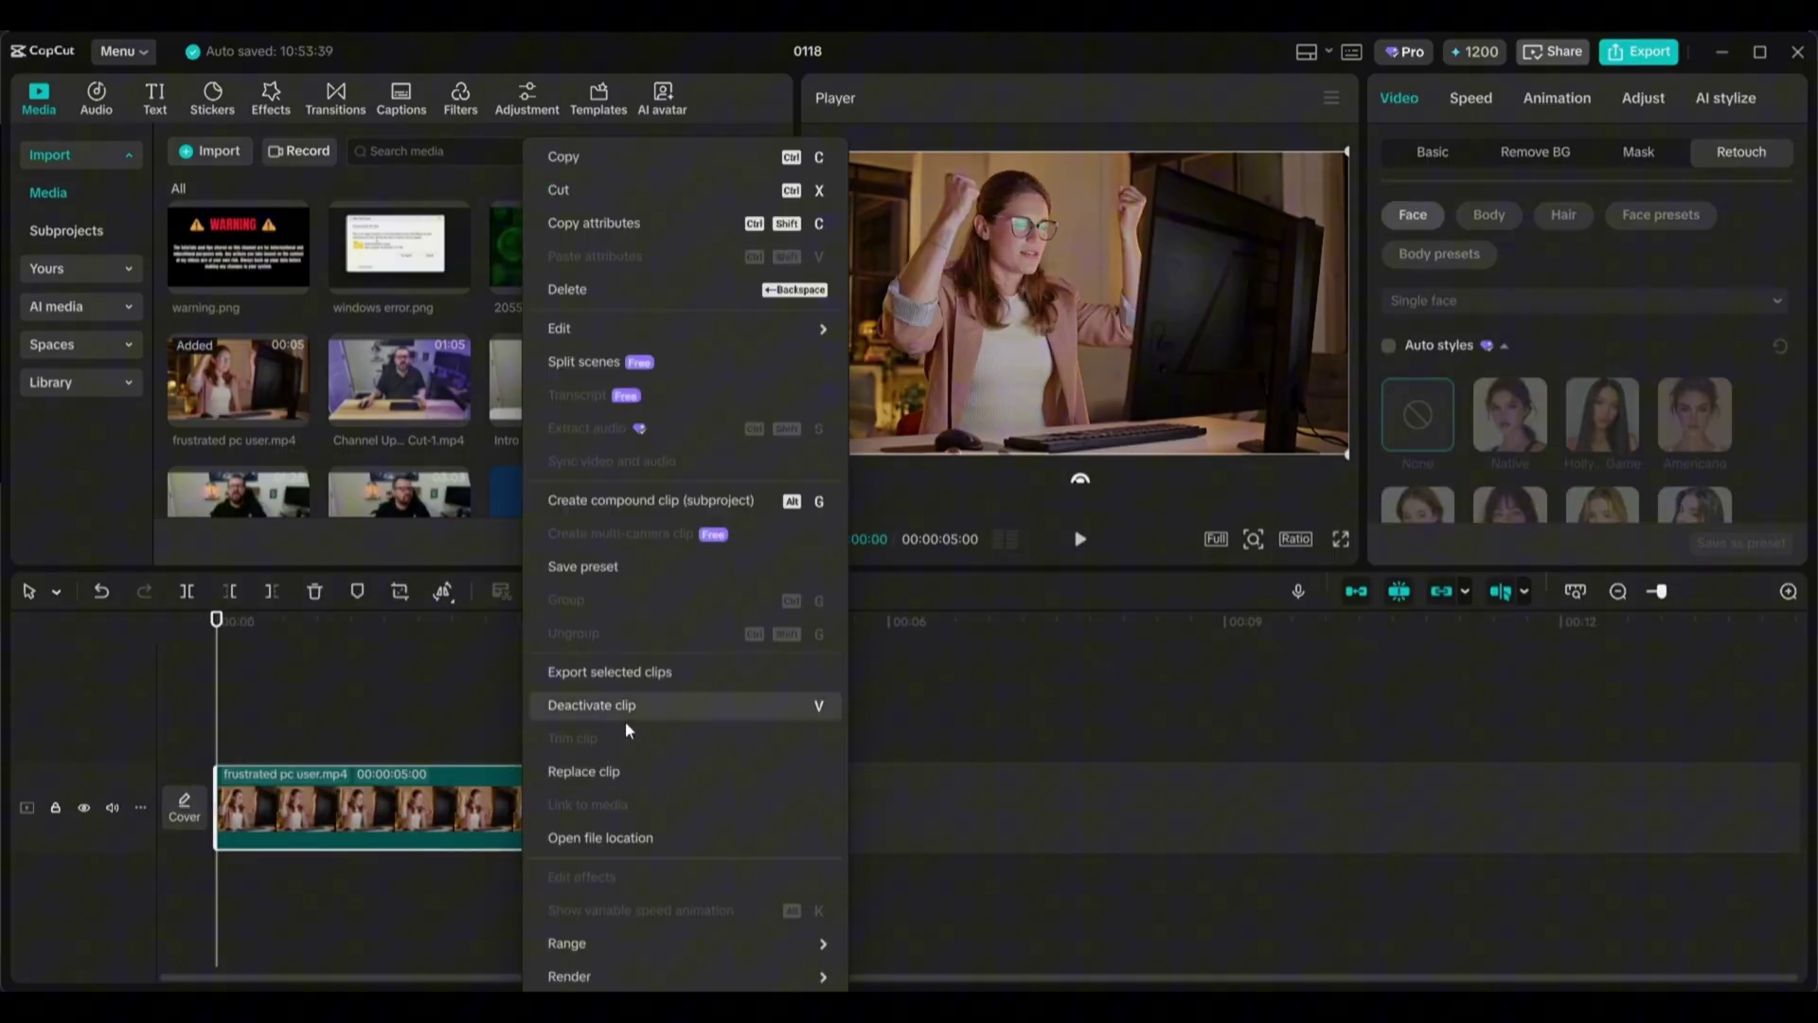
Step: Export the selected clip titled 'Scene' with Desktop's Test Folder 2 as the save location
left_click(608, 672)
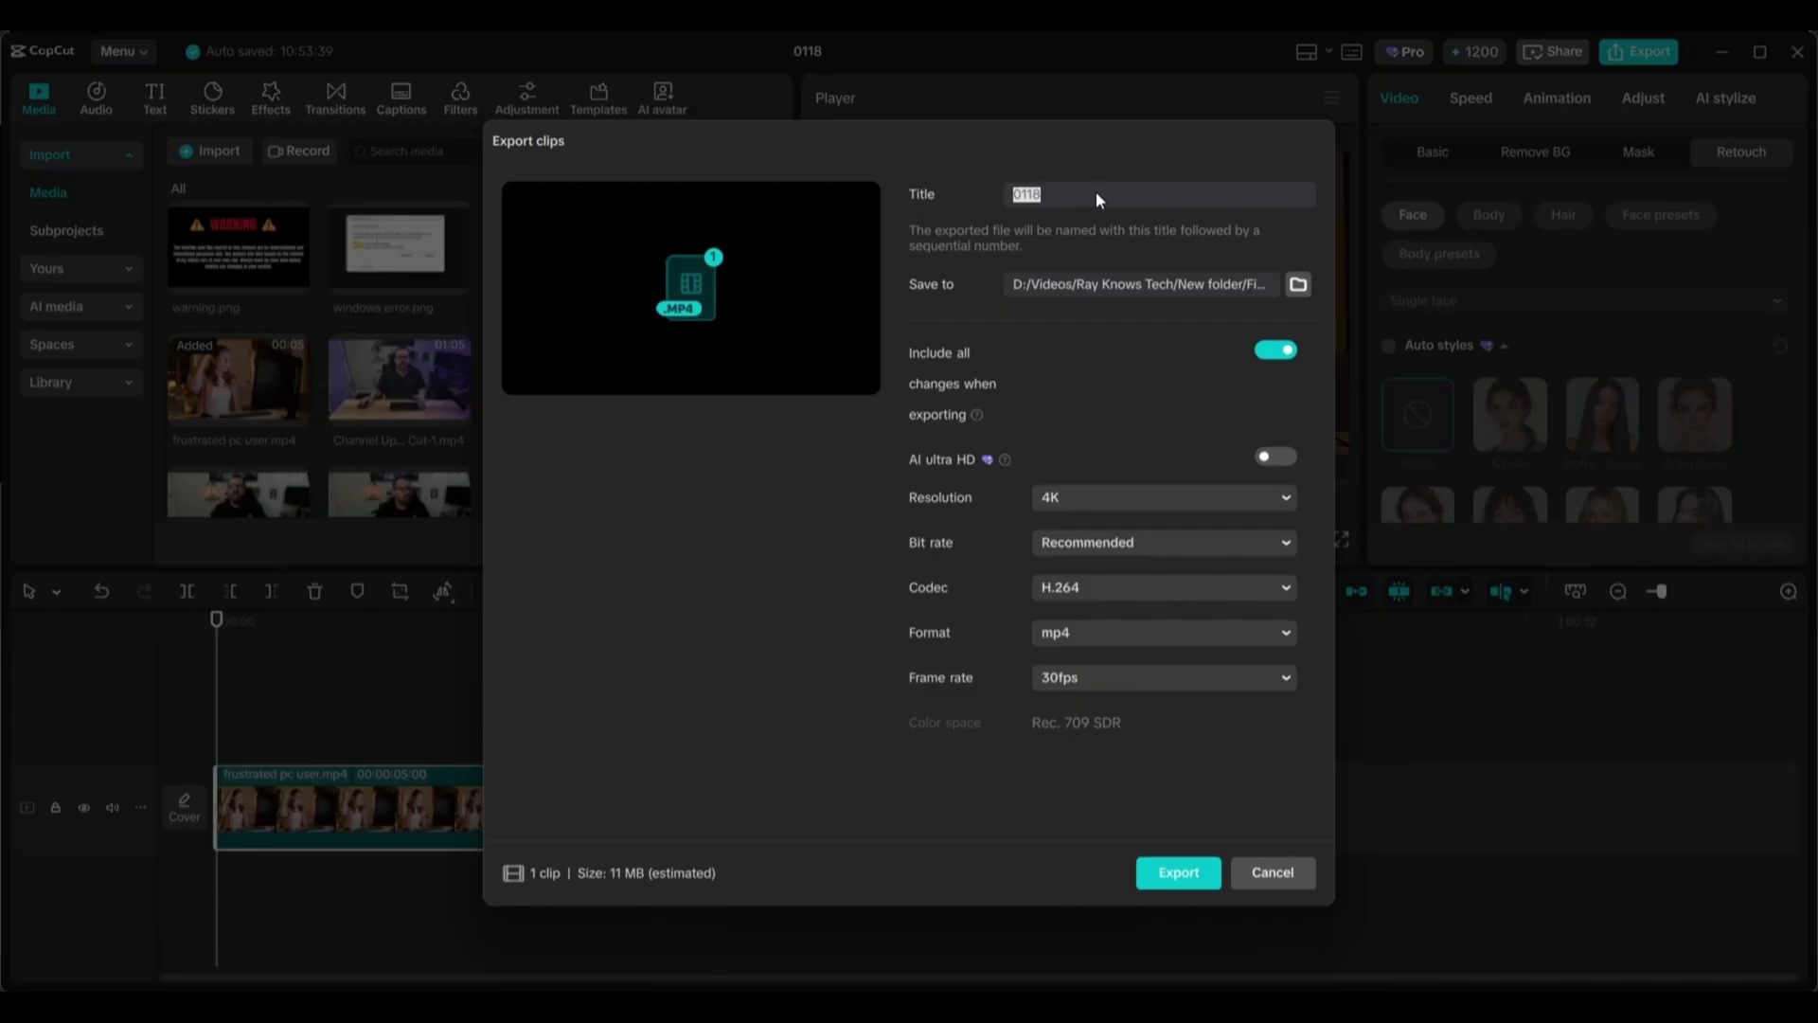
type("Scene")
left_click(1299, 285)
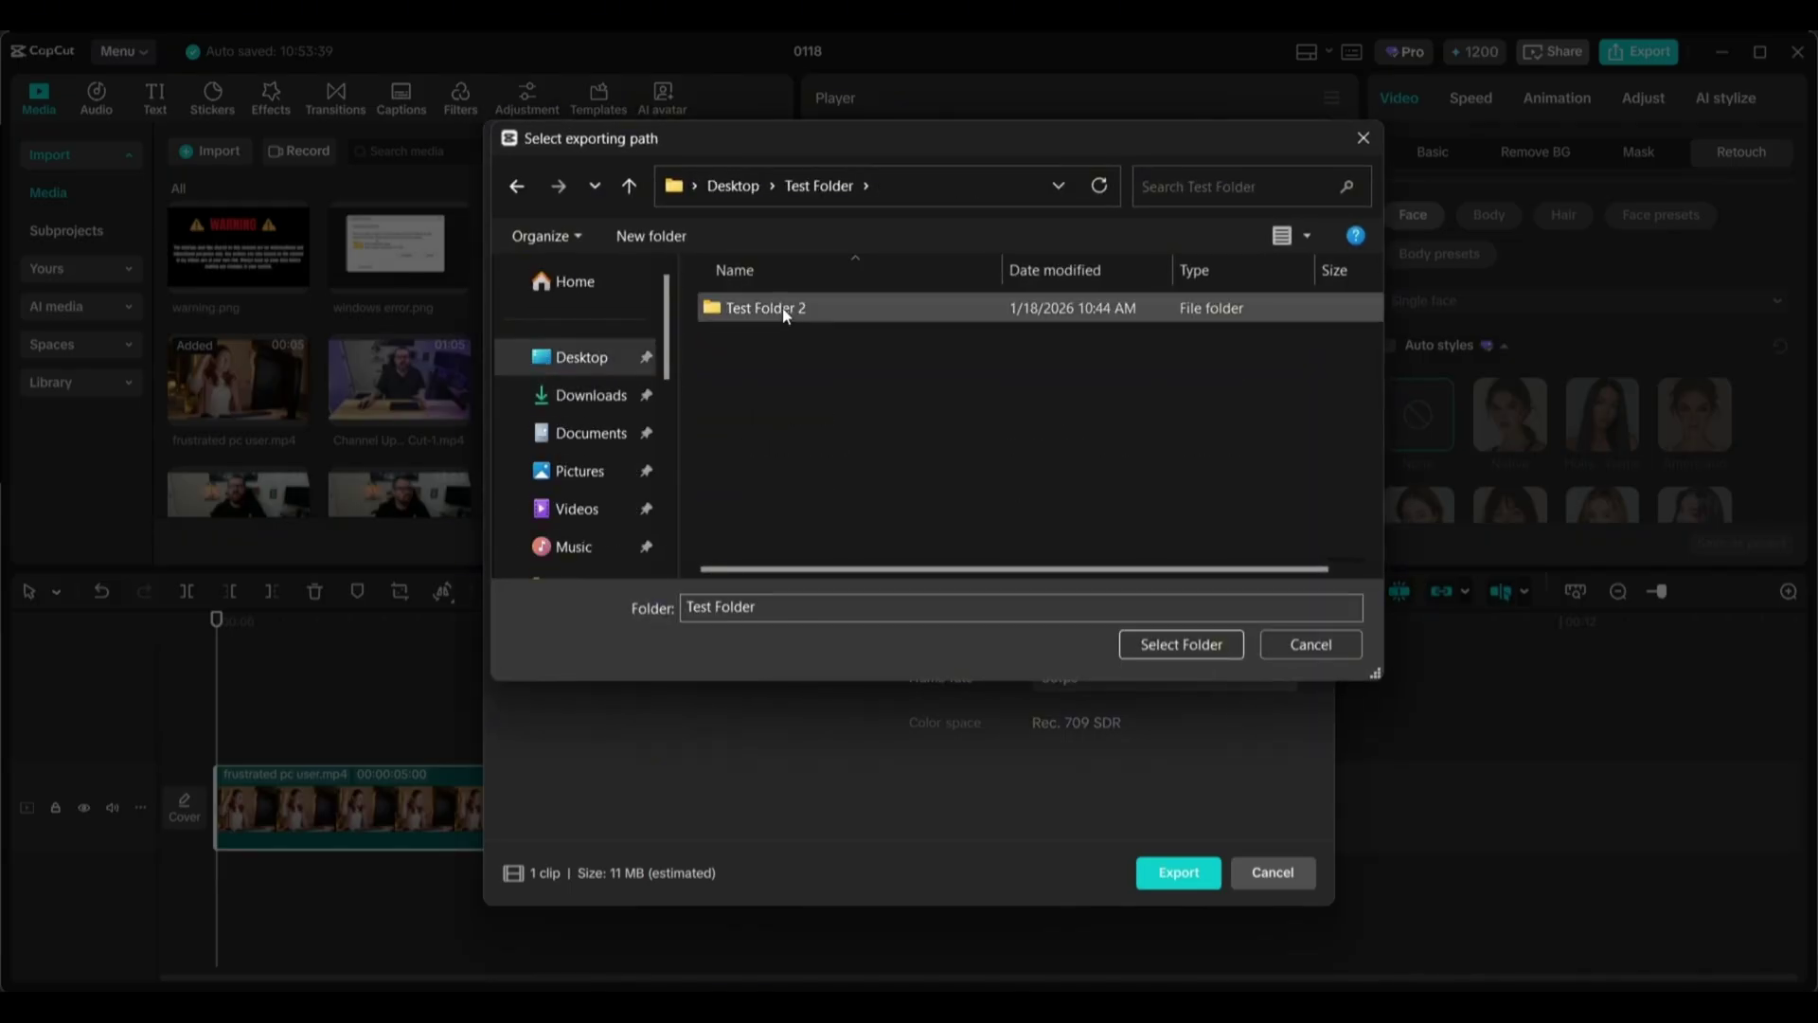
double_click(782, 304)
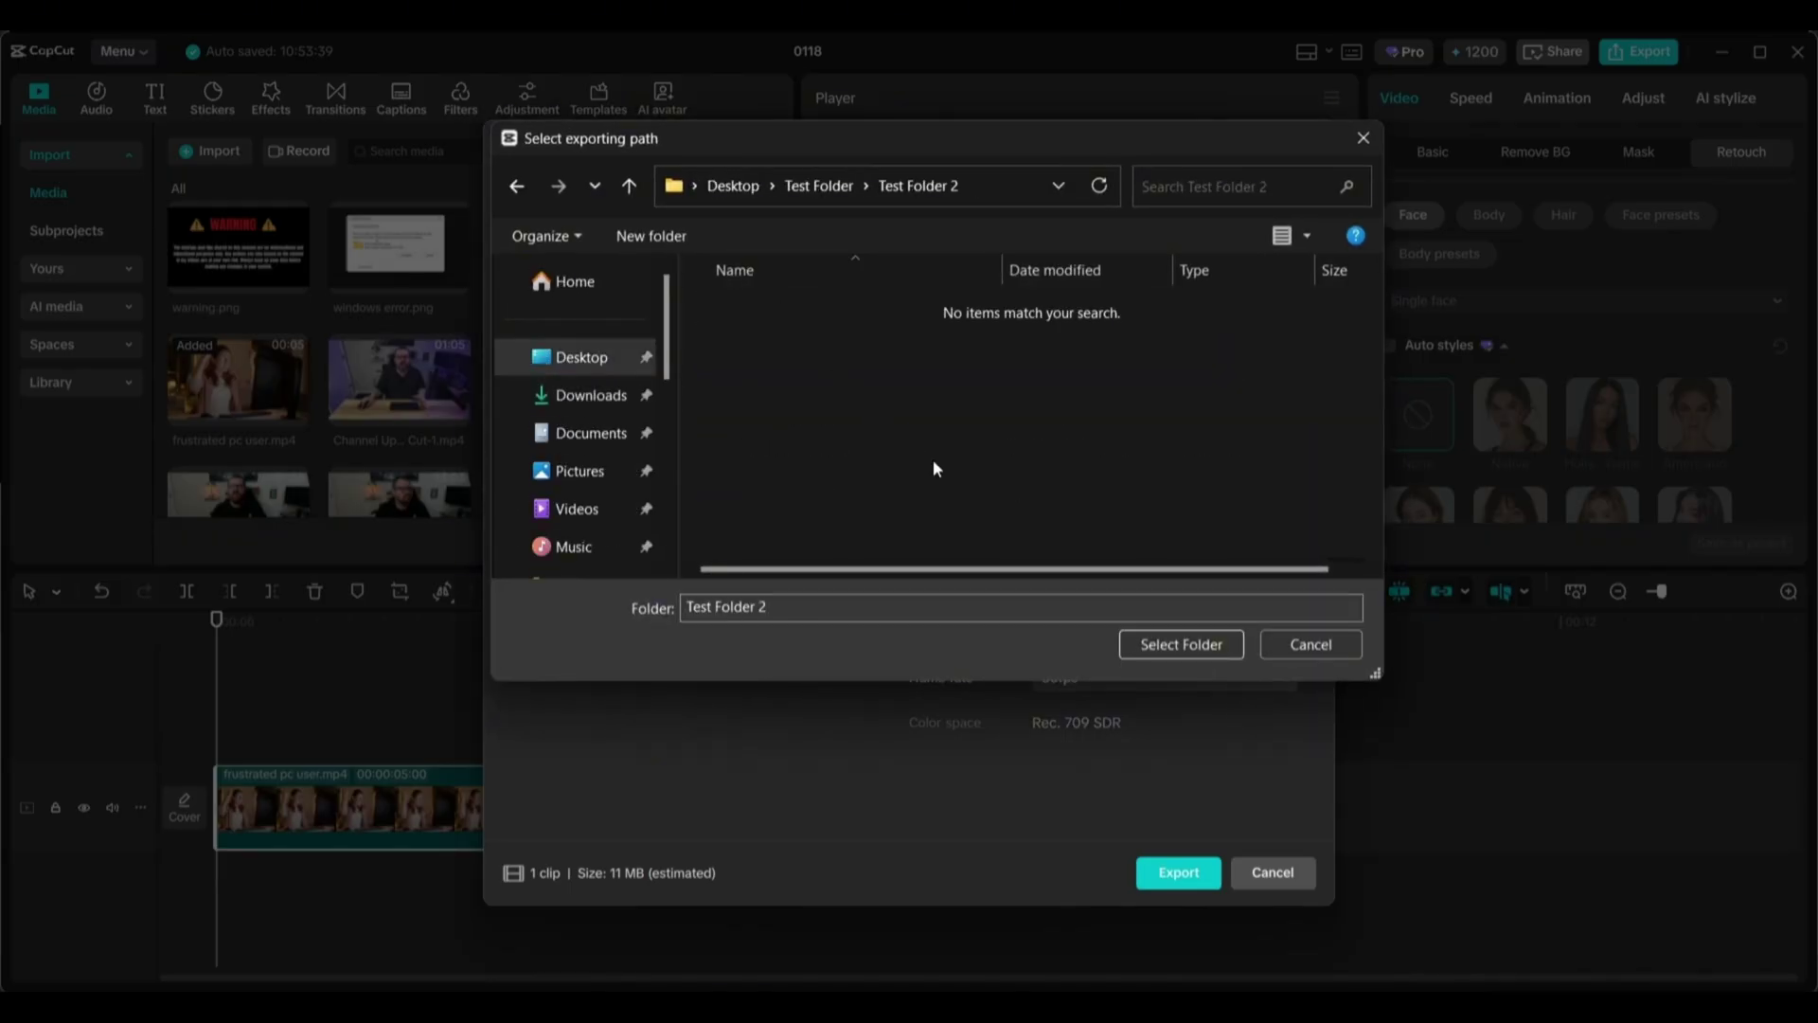
left_click(1180, 644)
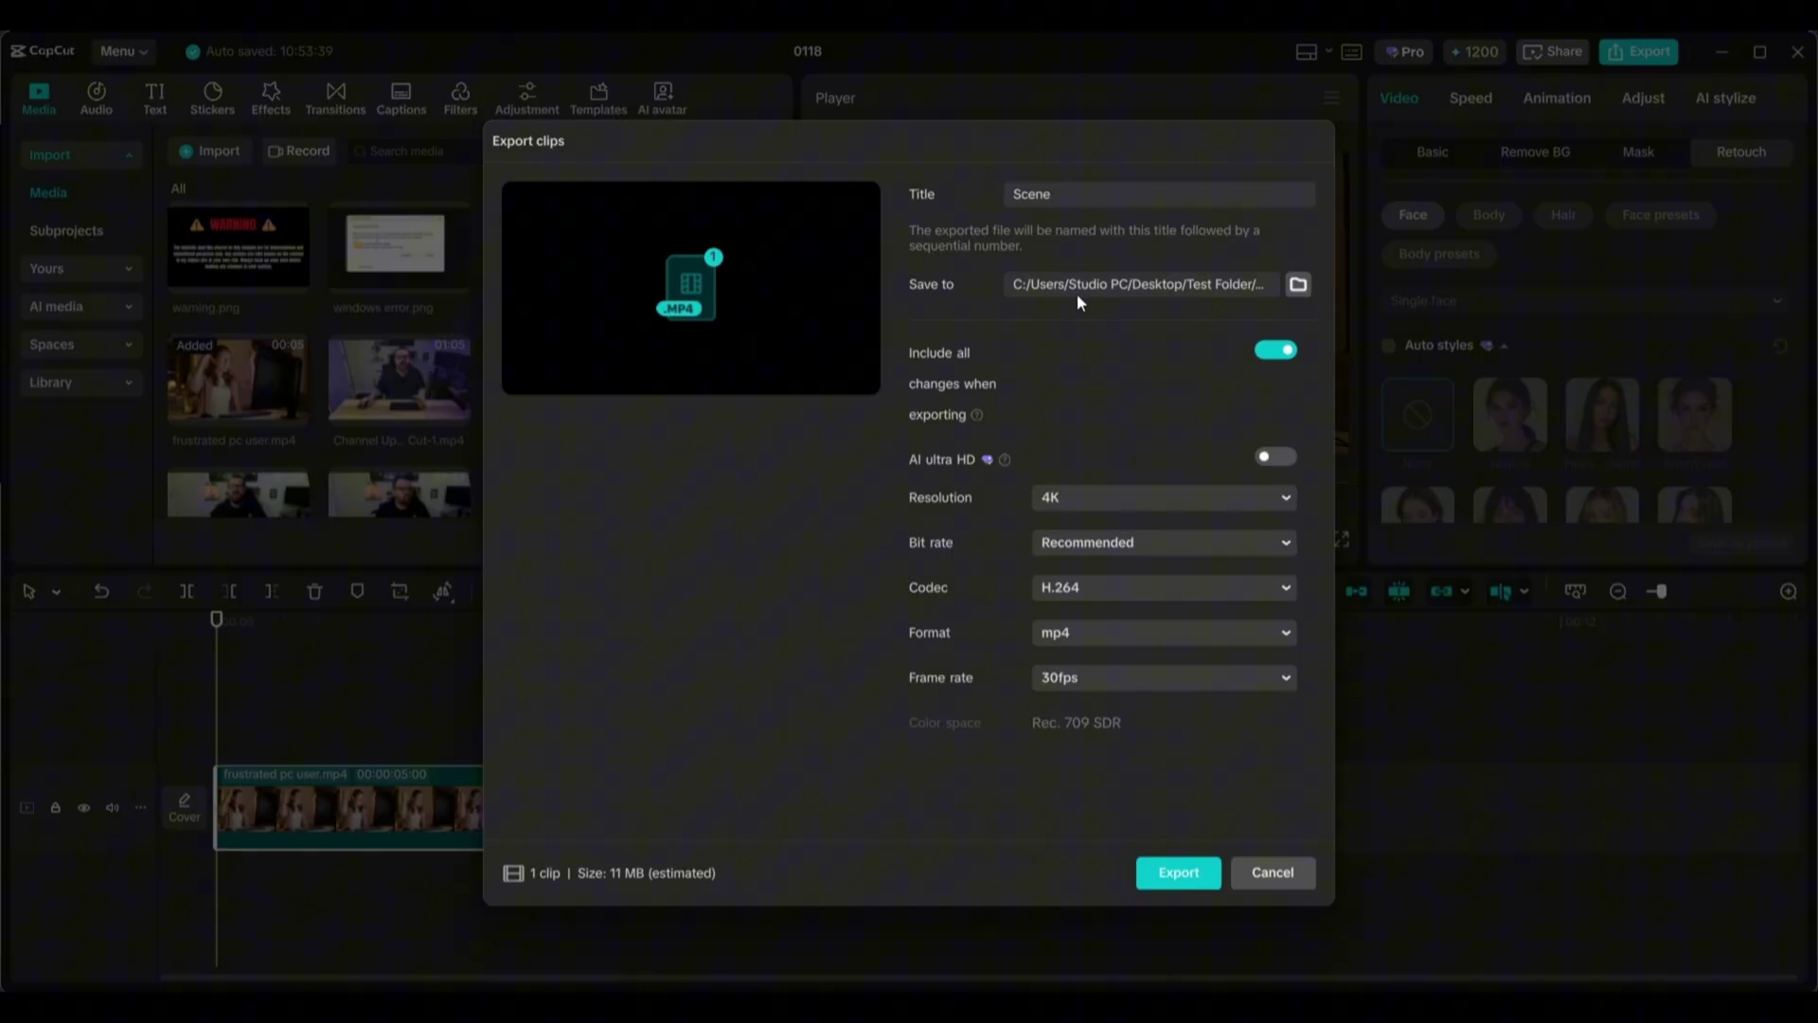
Step: Export the clip into Test Folder 2 and select the resulting Scene folder
left_click(1179, 872)
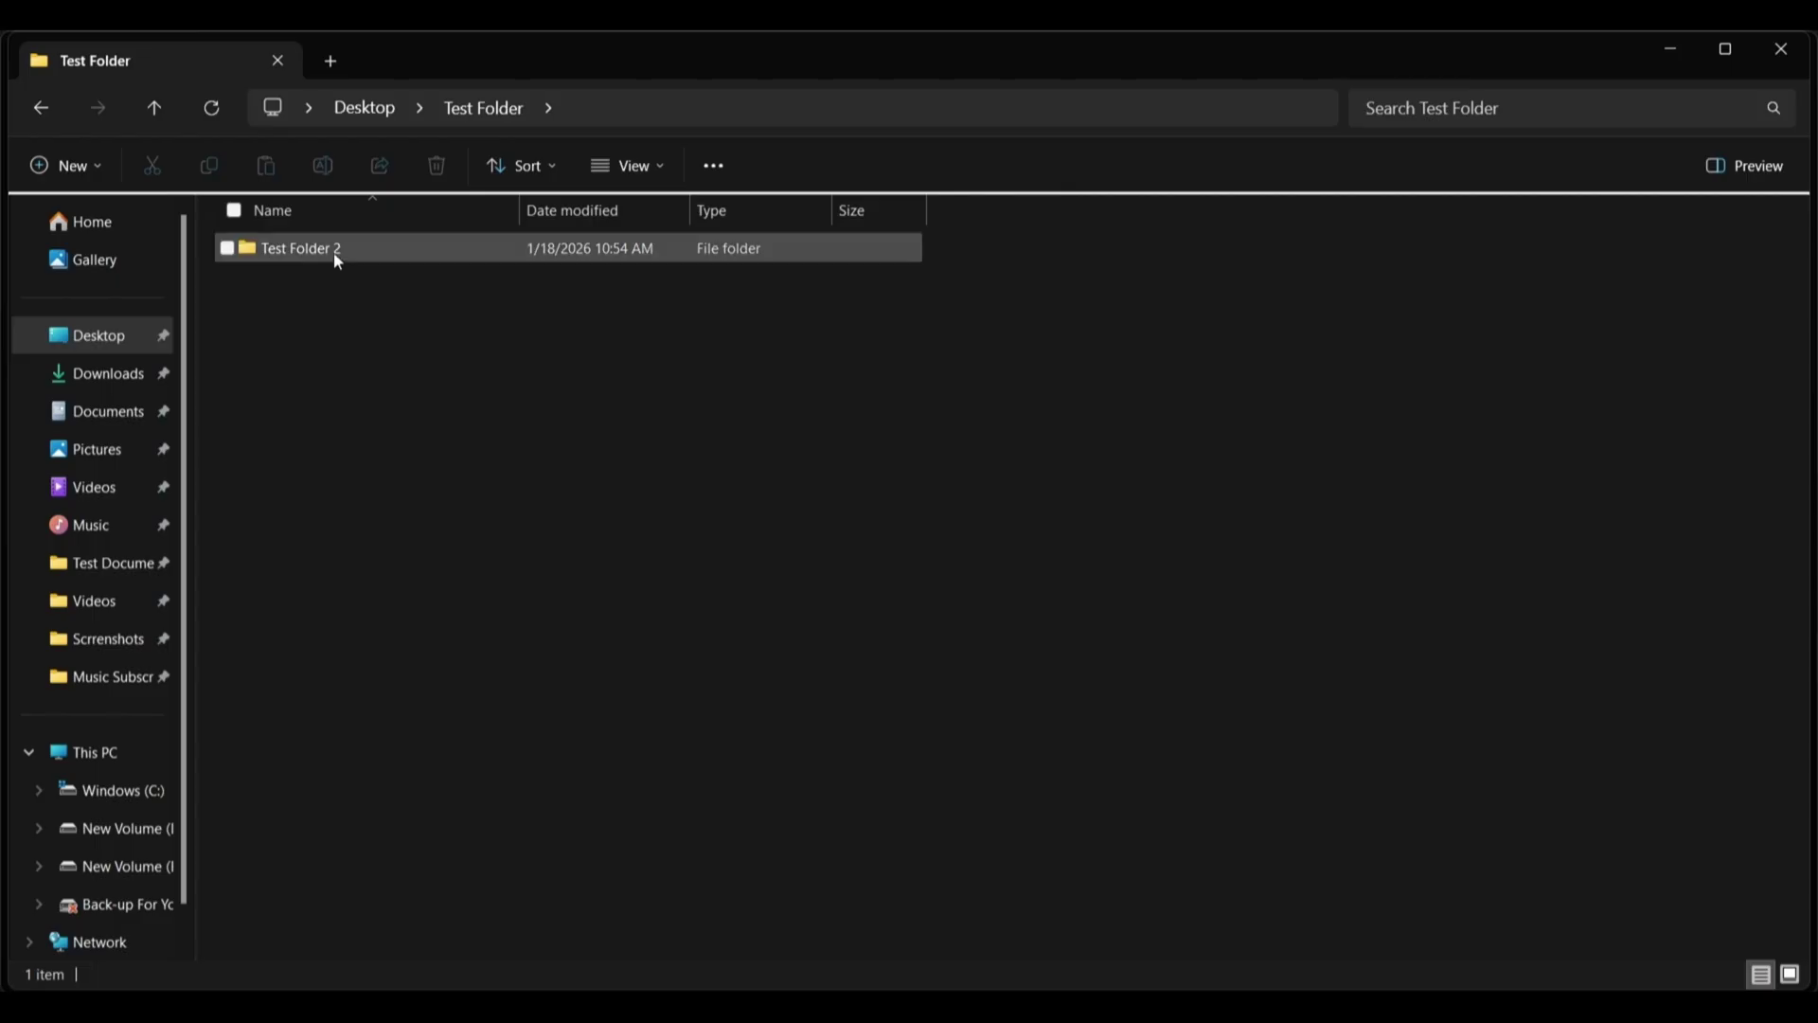
double_click(332, 252)
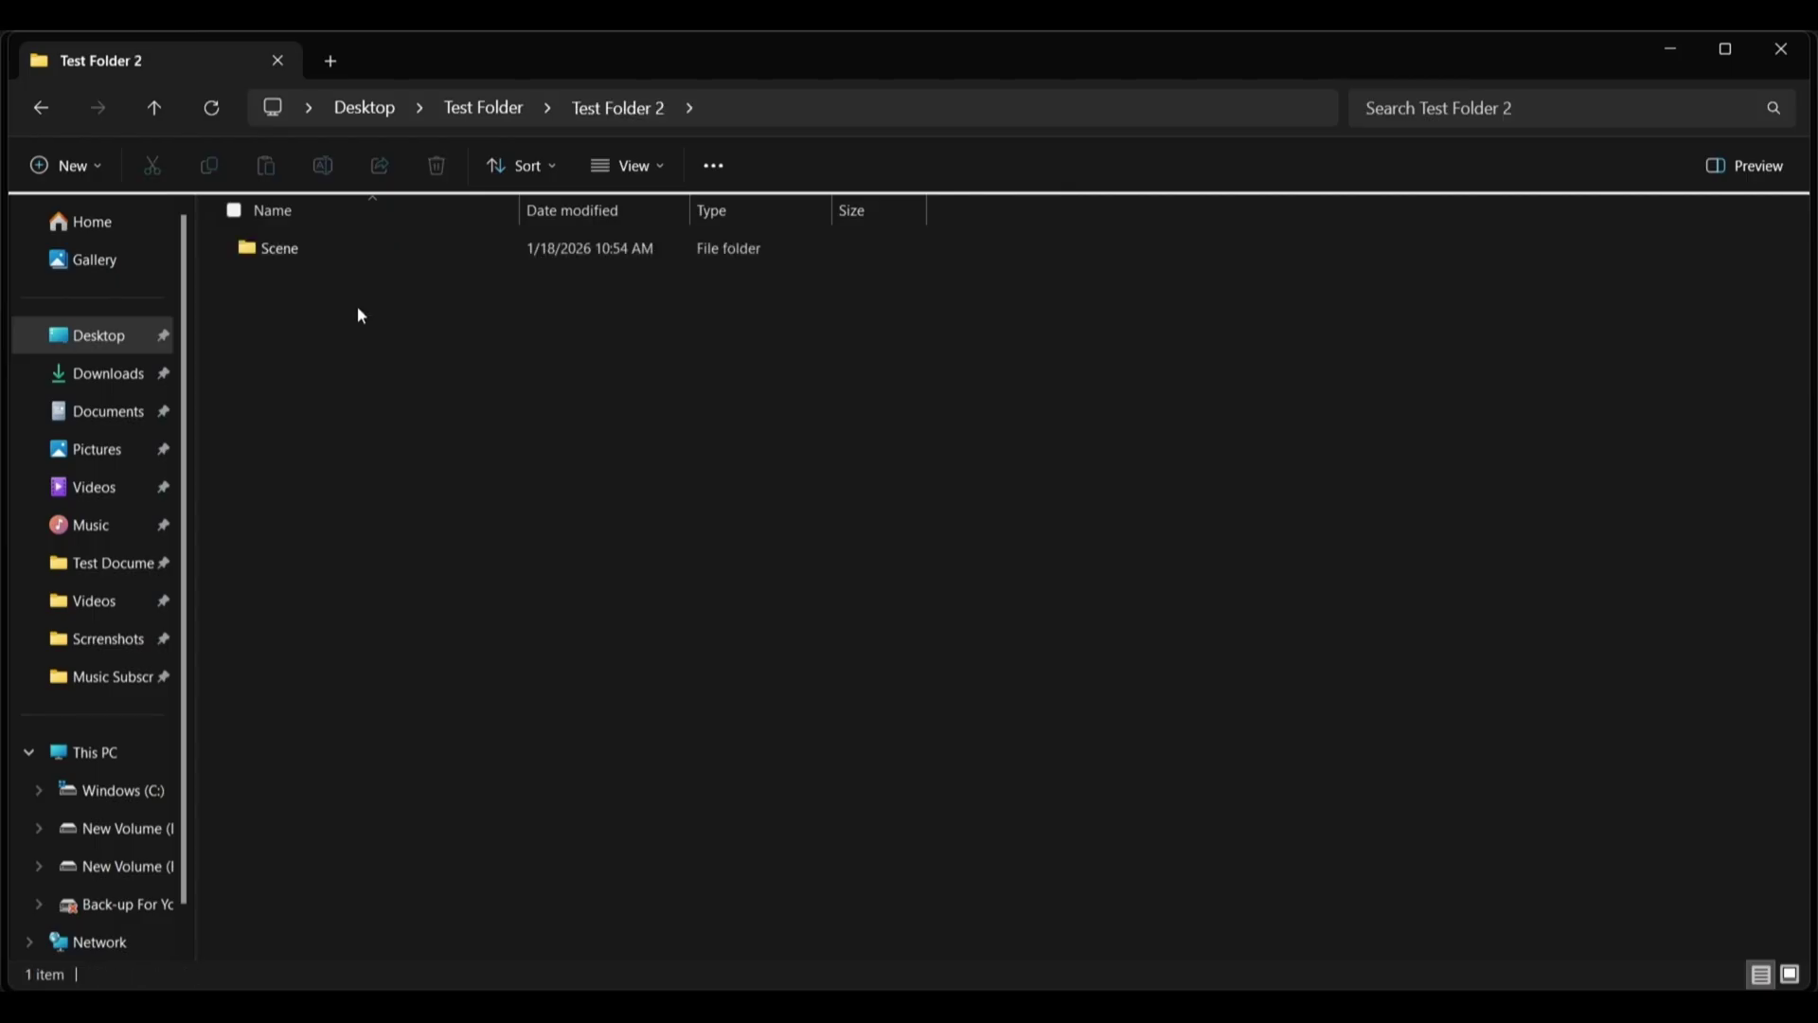
left_click(340, 254)
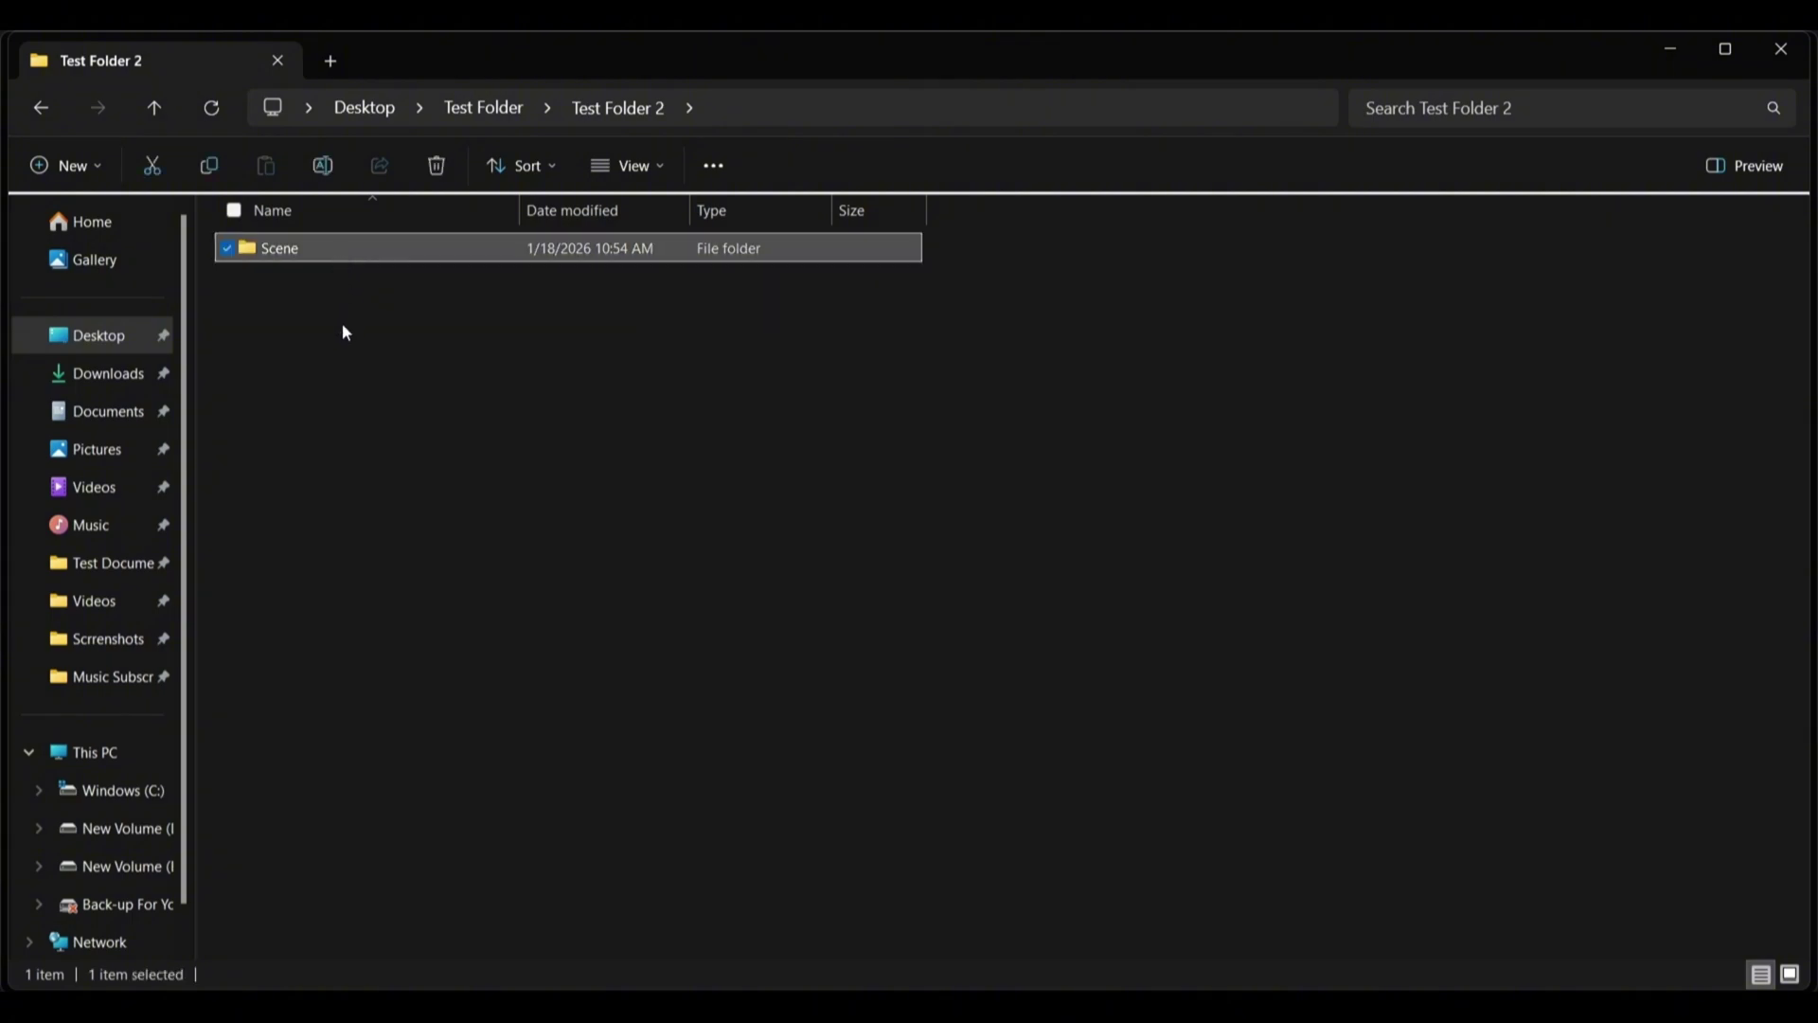
Step: Attempt to delete Scene, dismiss the Item Not Found error, and bring up its context menu
left_click(437, 165)
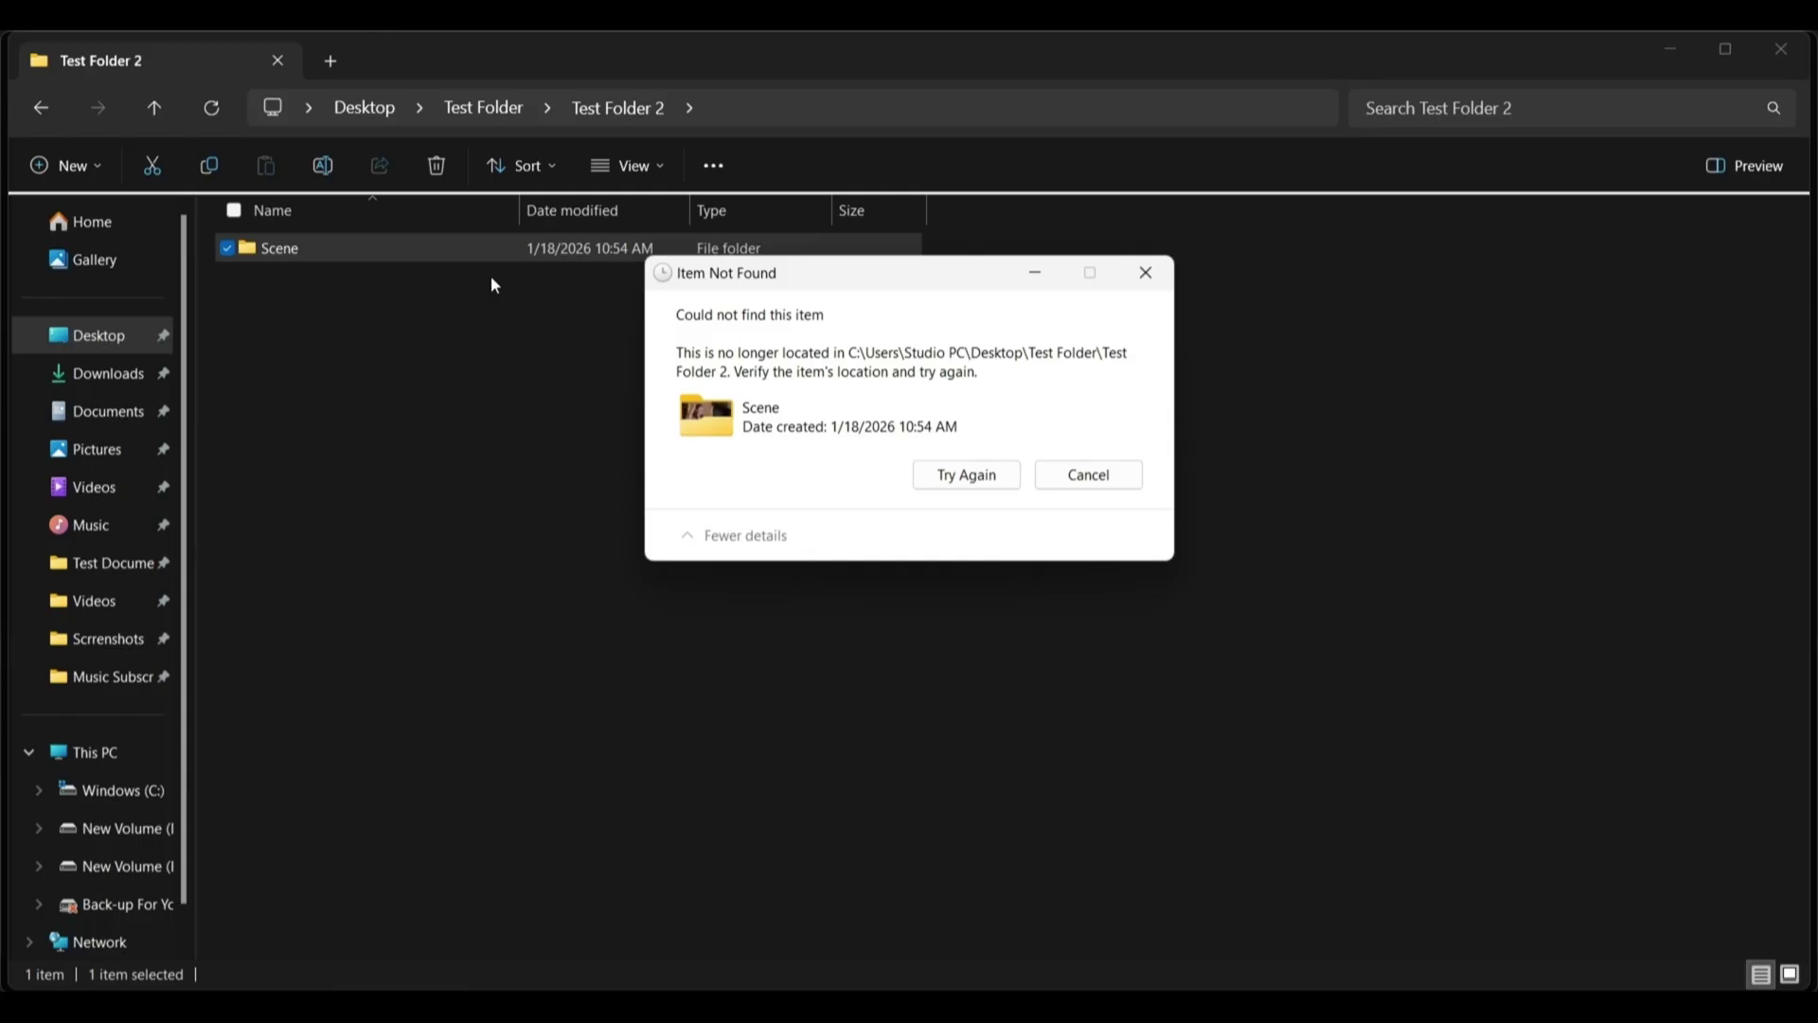
left_click(1089, 473)
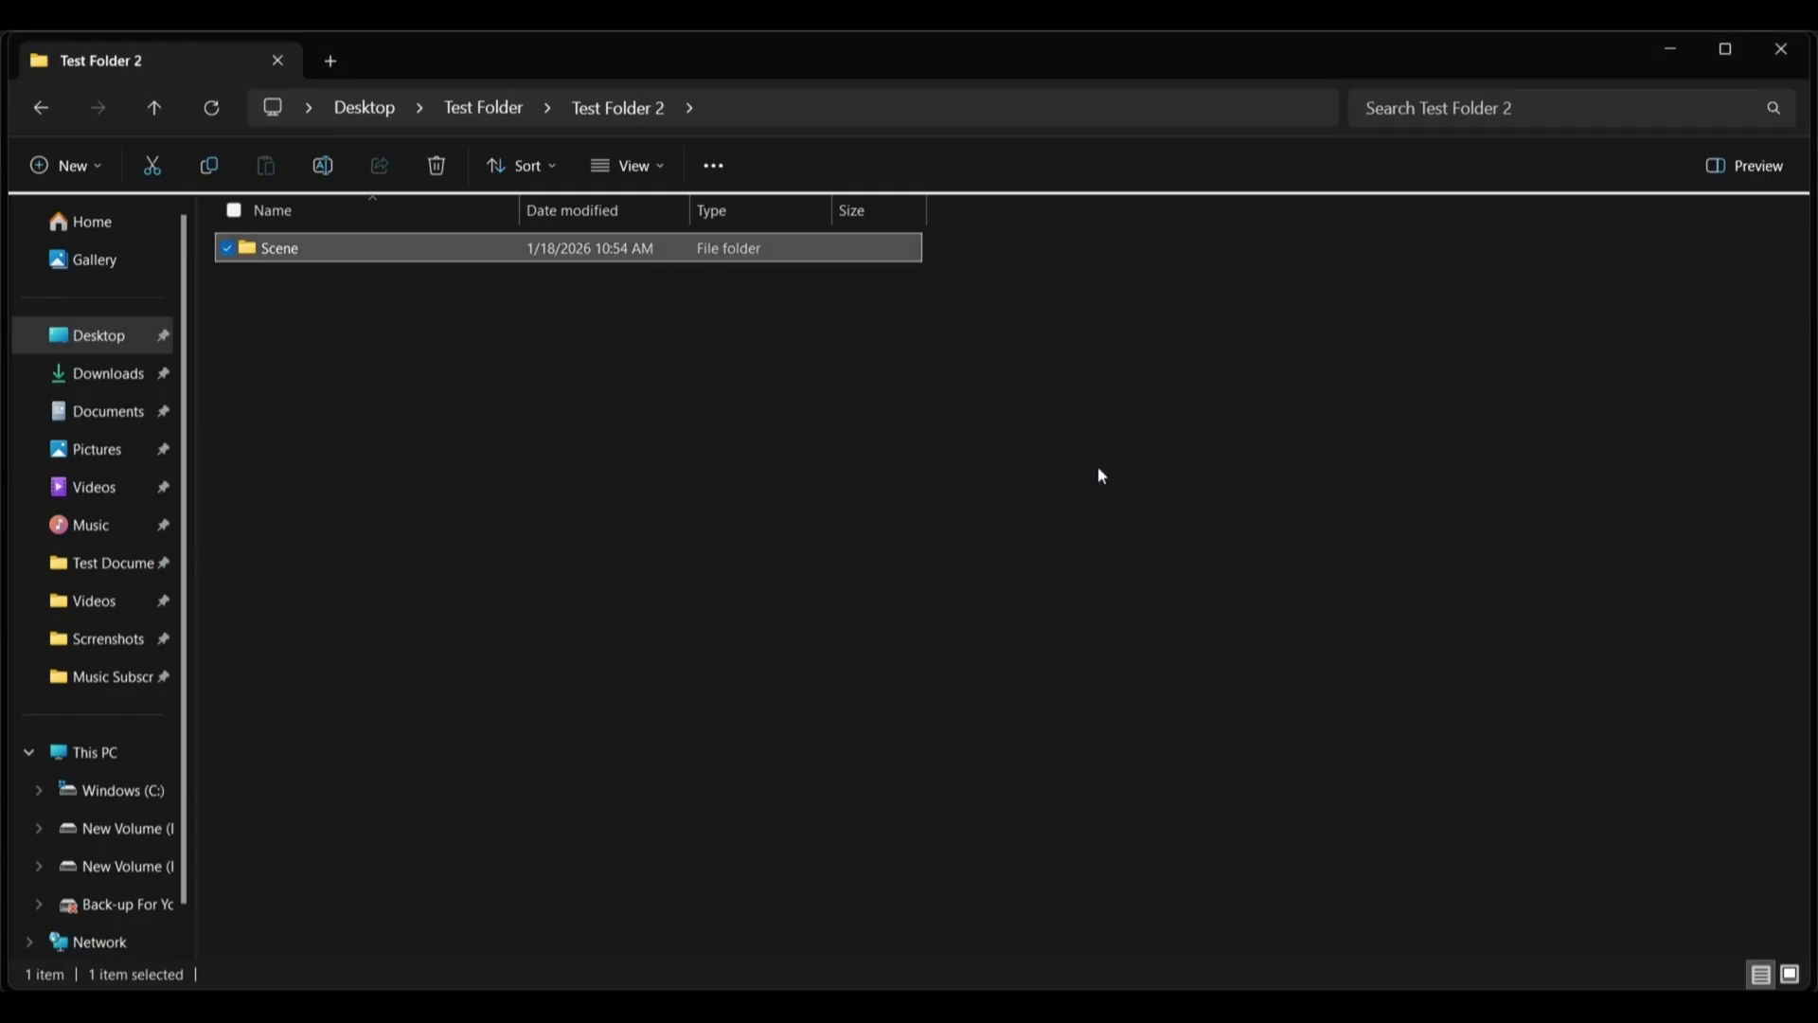
right_click(394, 251)
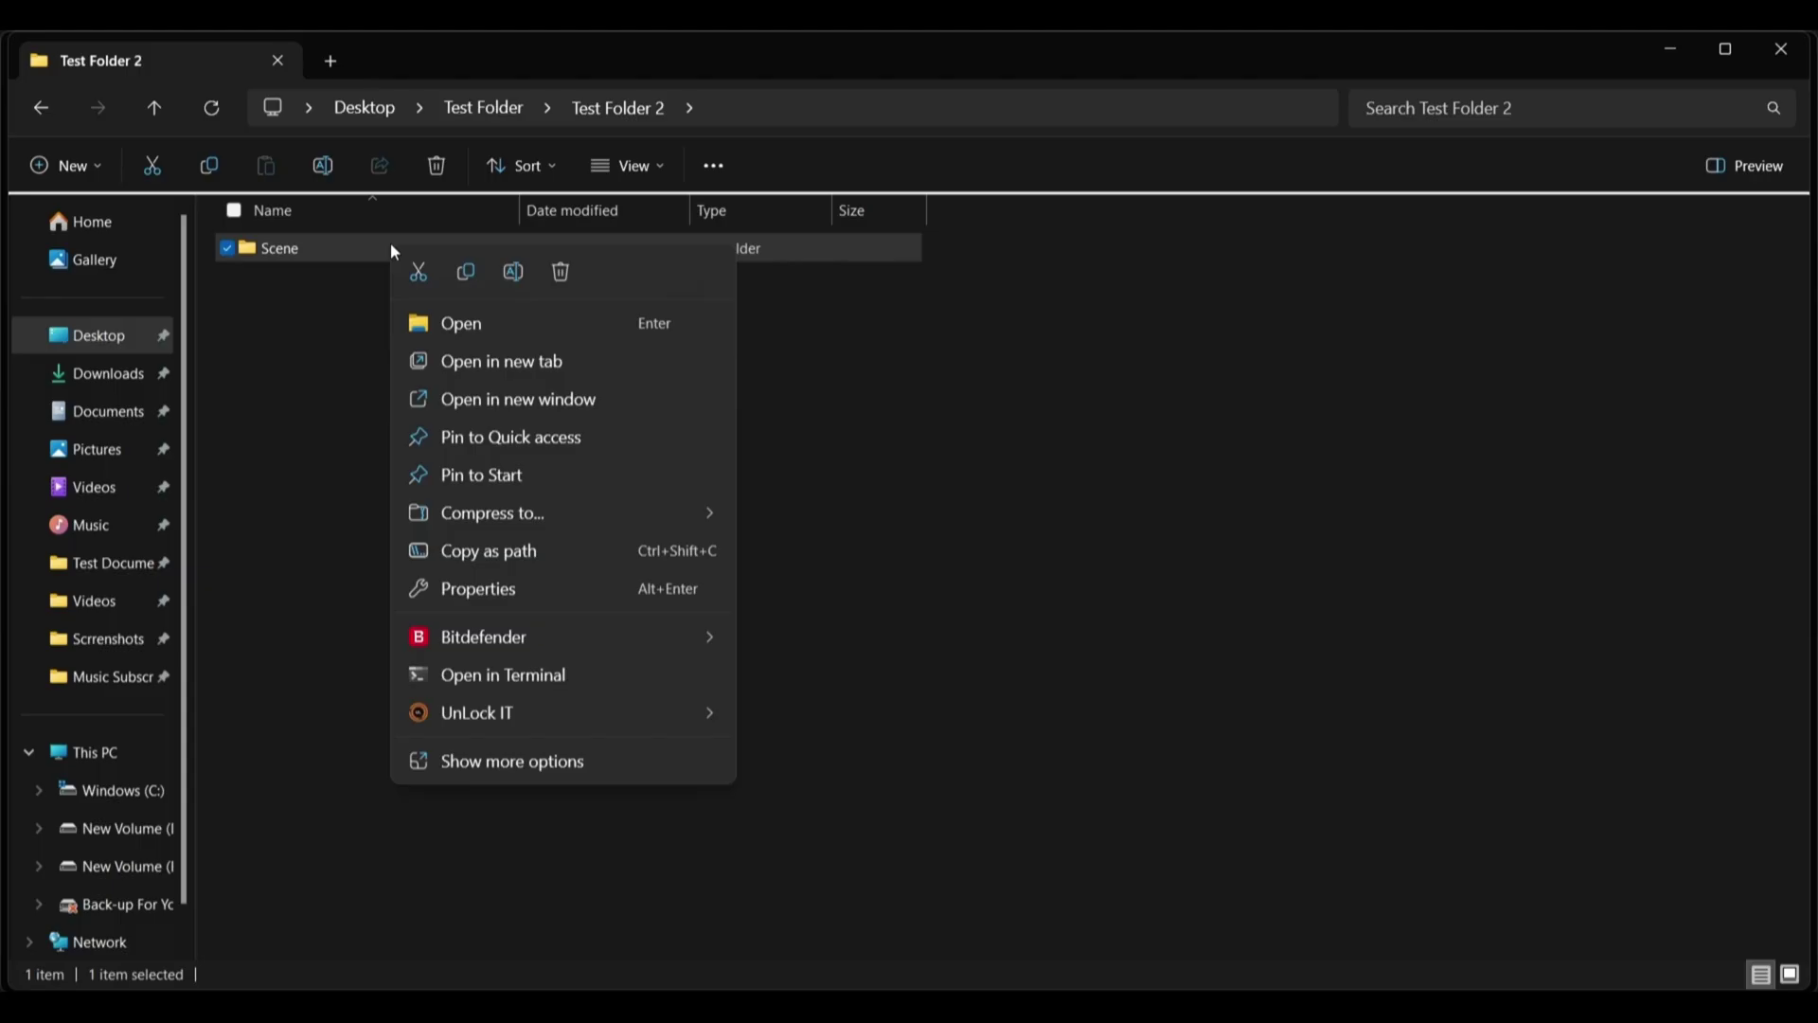
Step: Archive Scene into Scene_.7z with 7-Zip, deleting the originals, then delete Scene_.7z
right_click(392, 246, "shift")
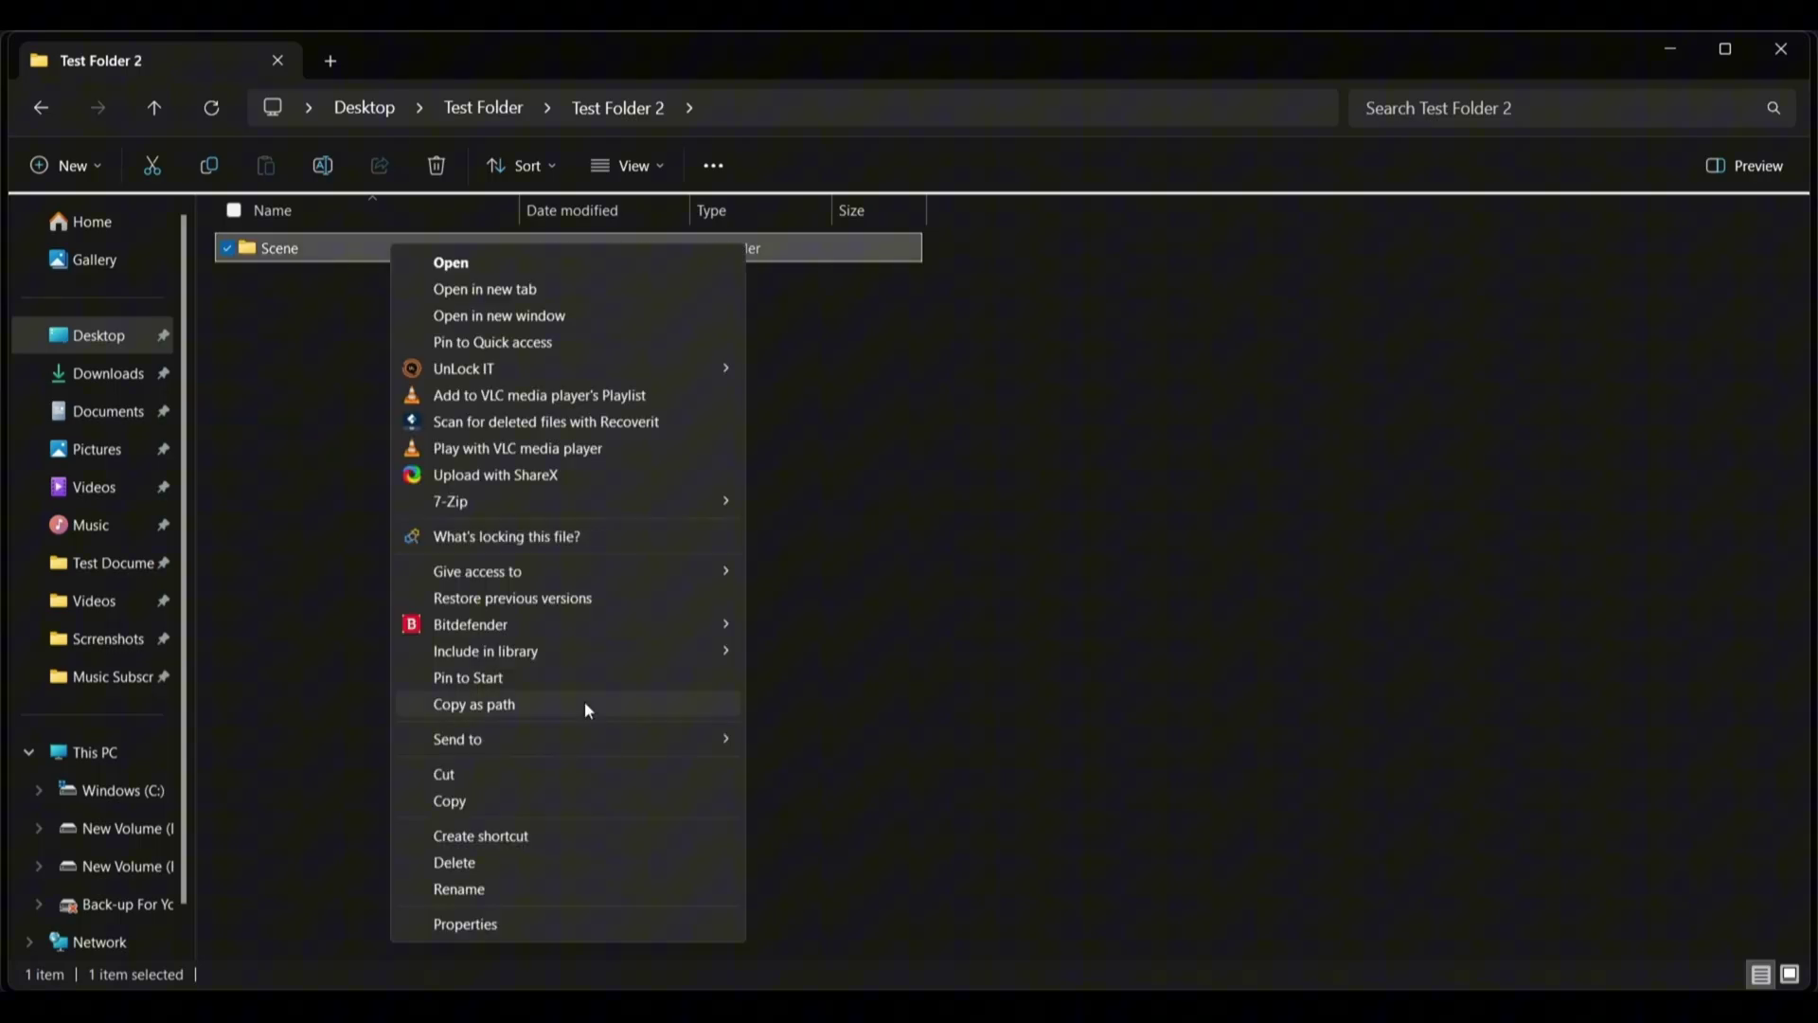
mouse_move(615, 498)
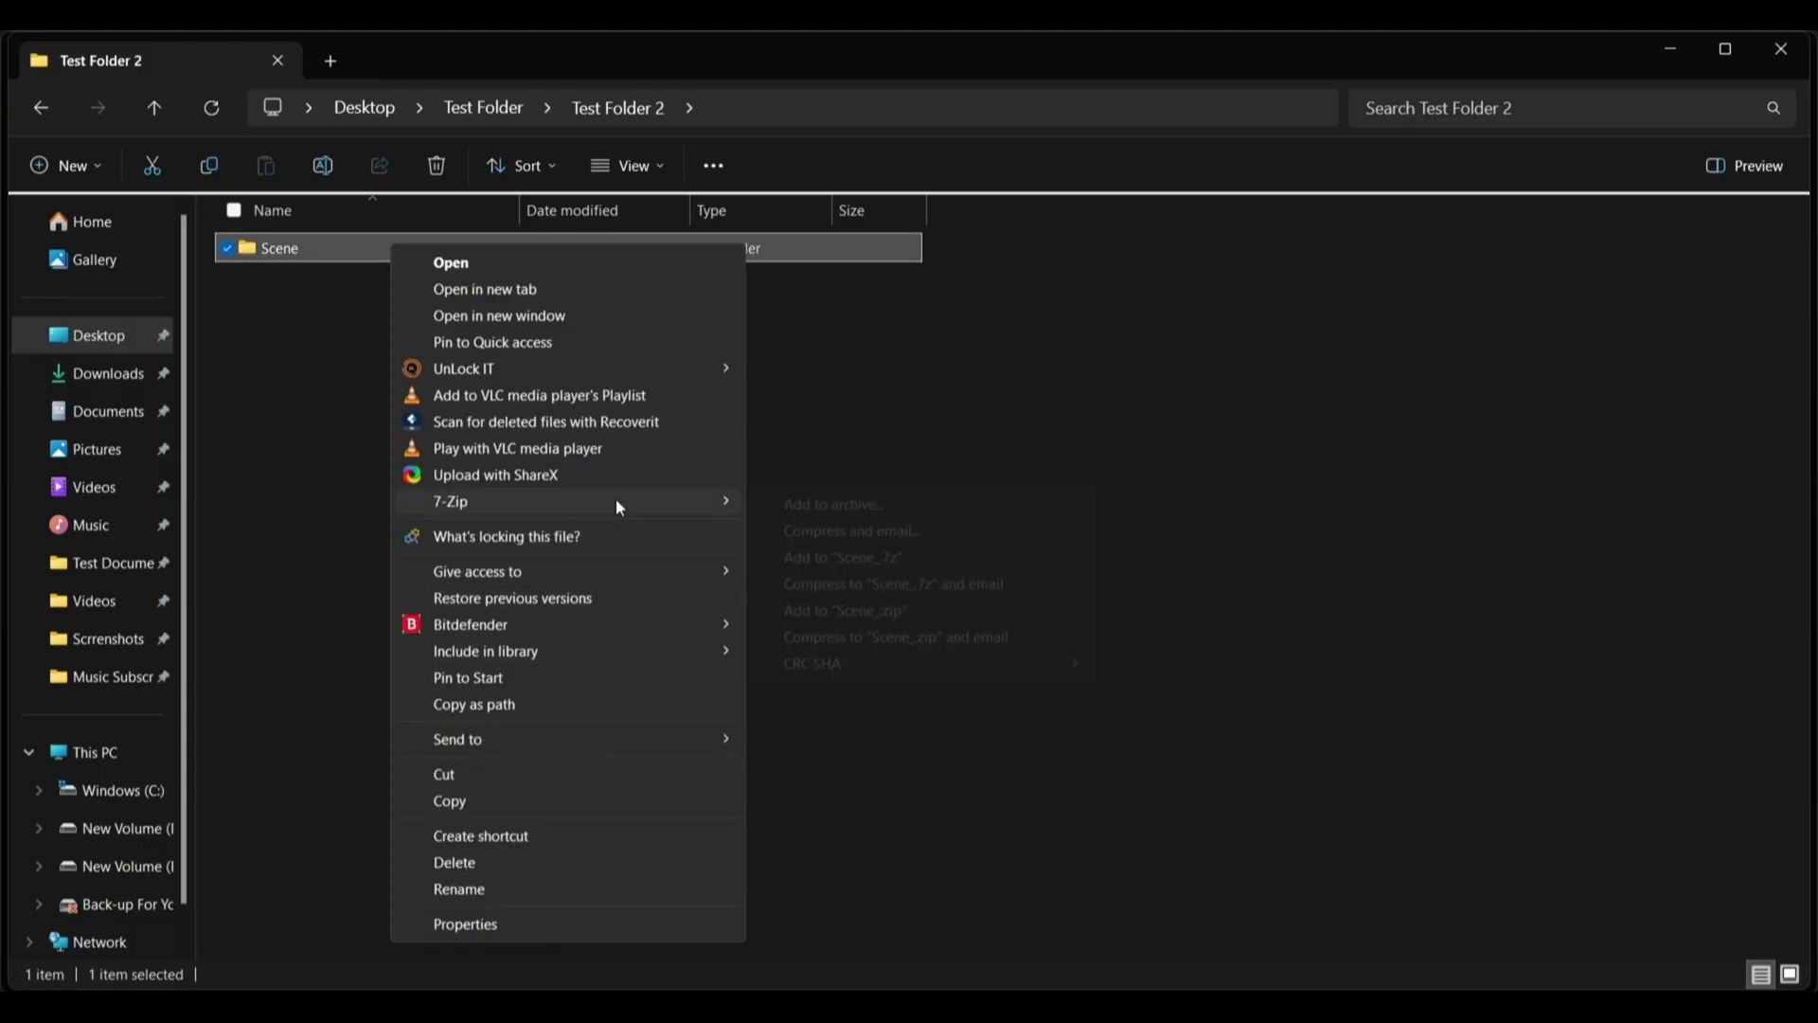
left_click(903, 513)
left_click(962, 457)
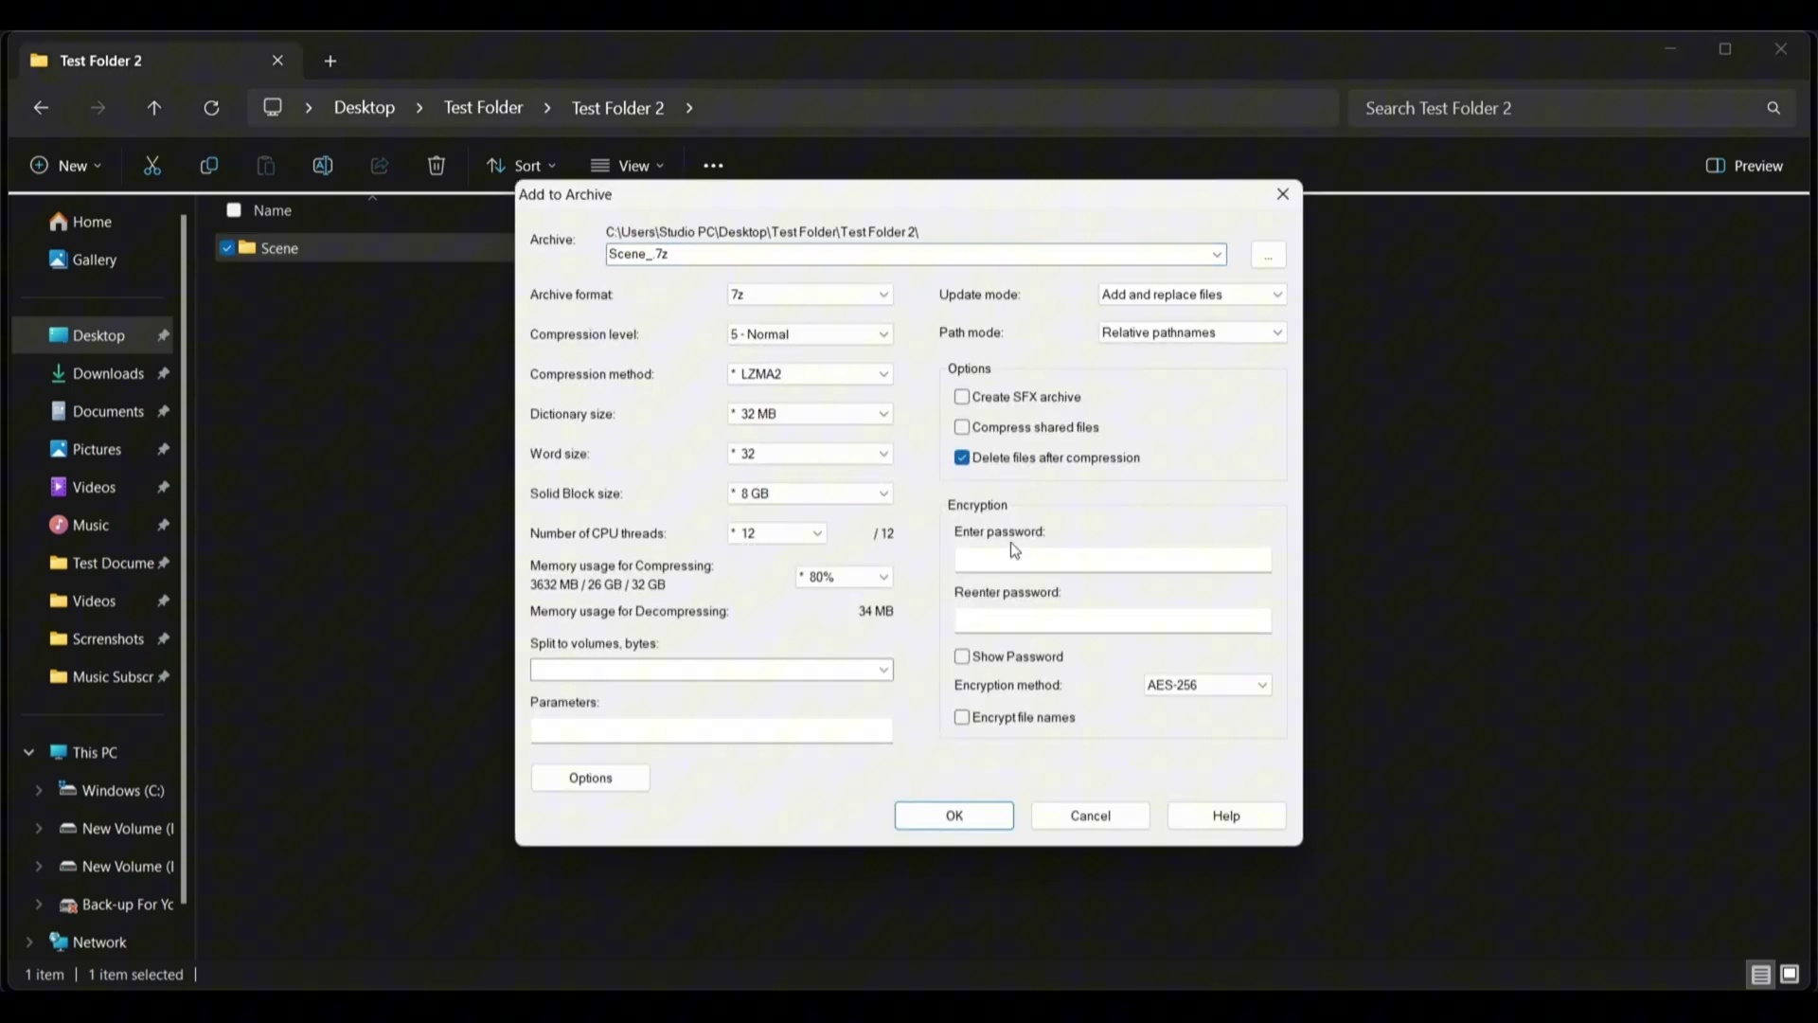
key("Return")
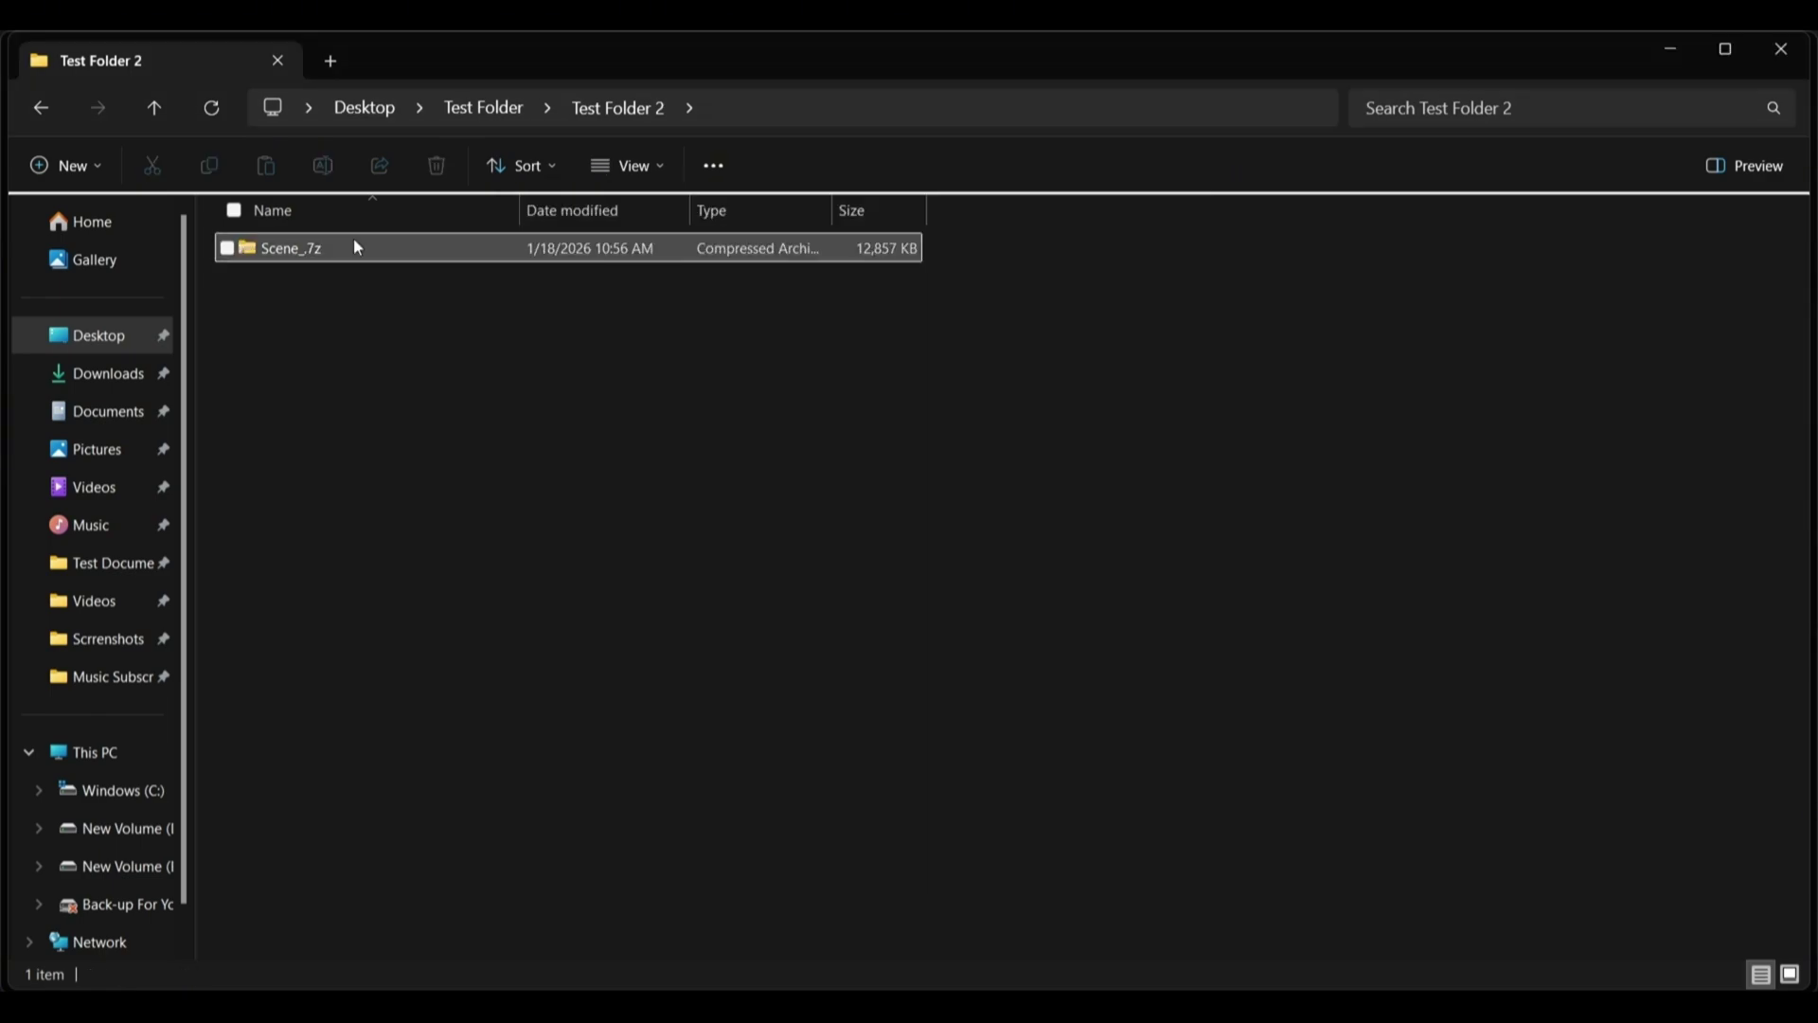
left_click(352, 240)
left_click(436, 166)
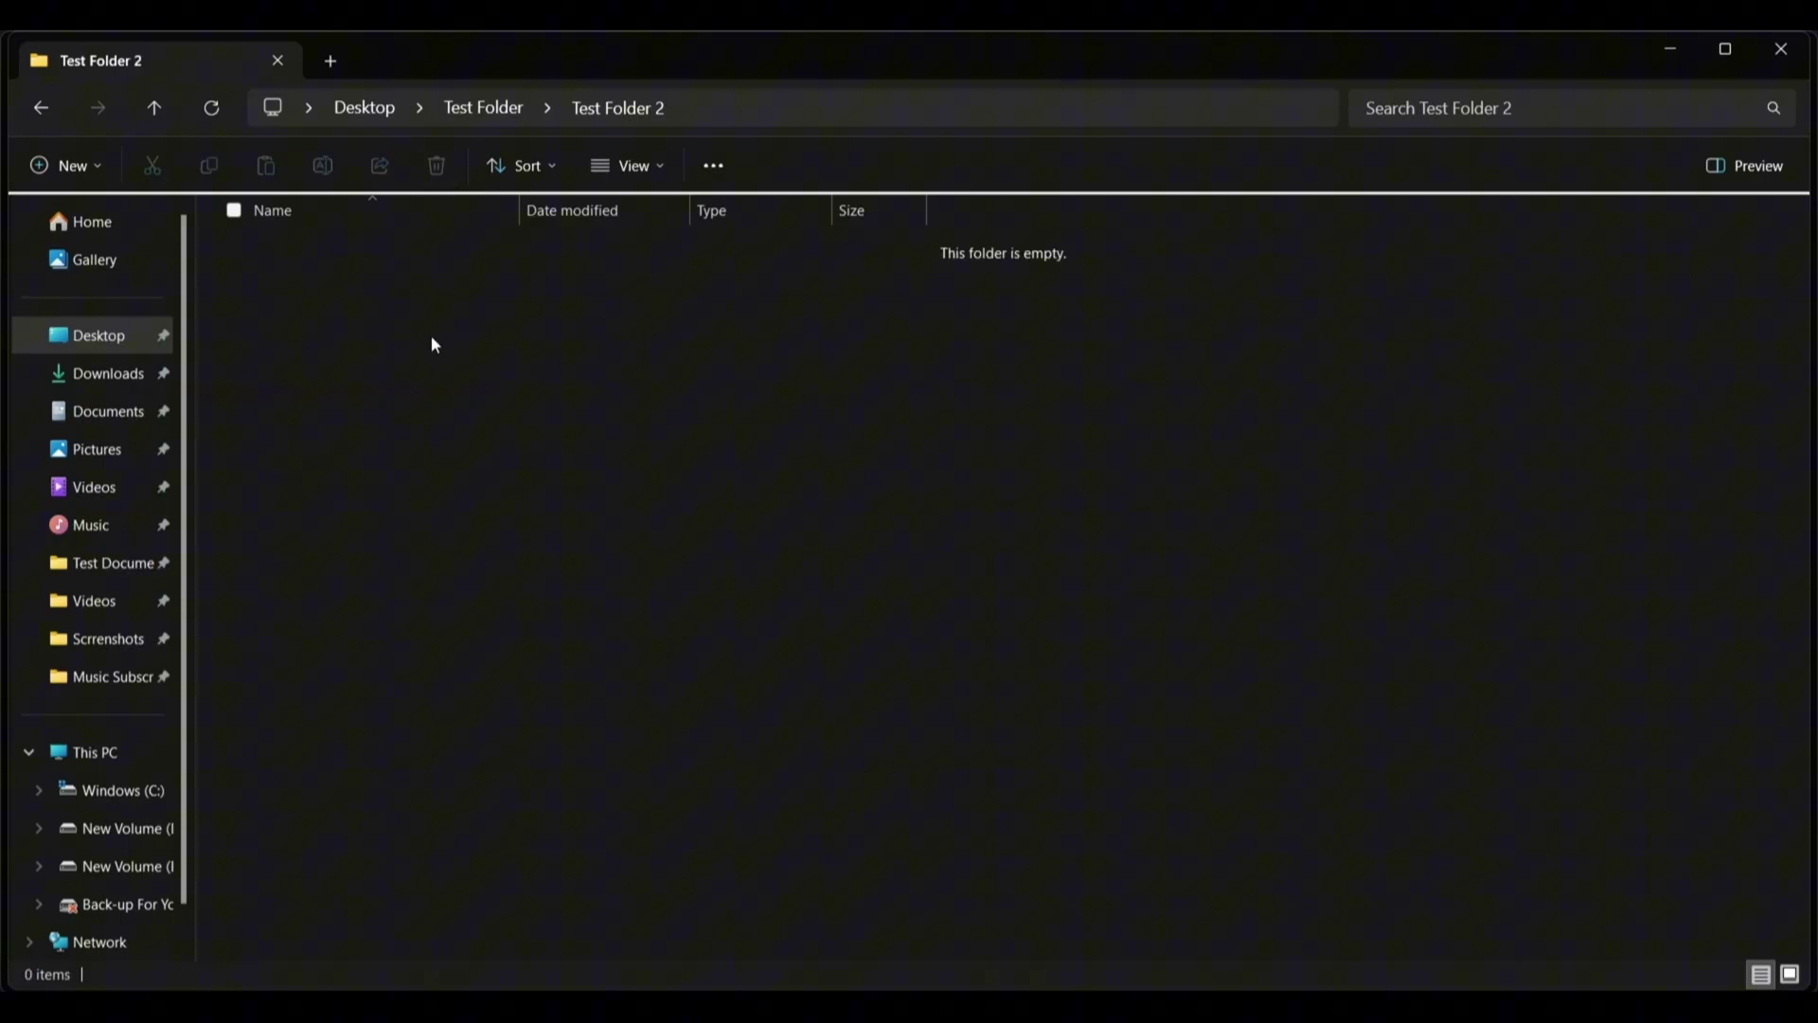